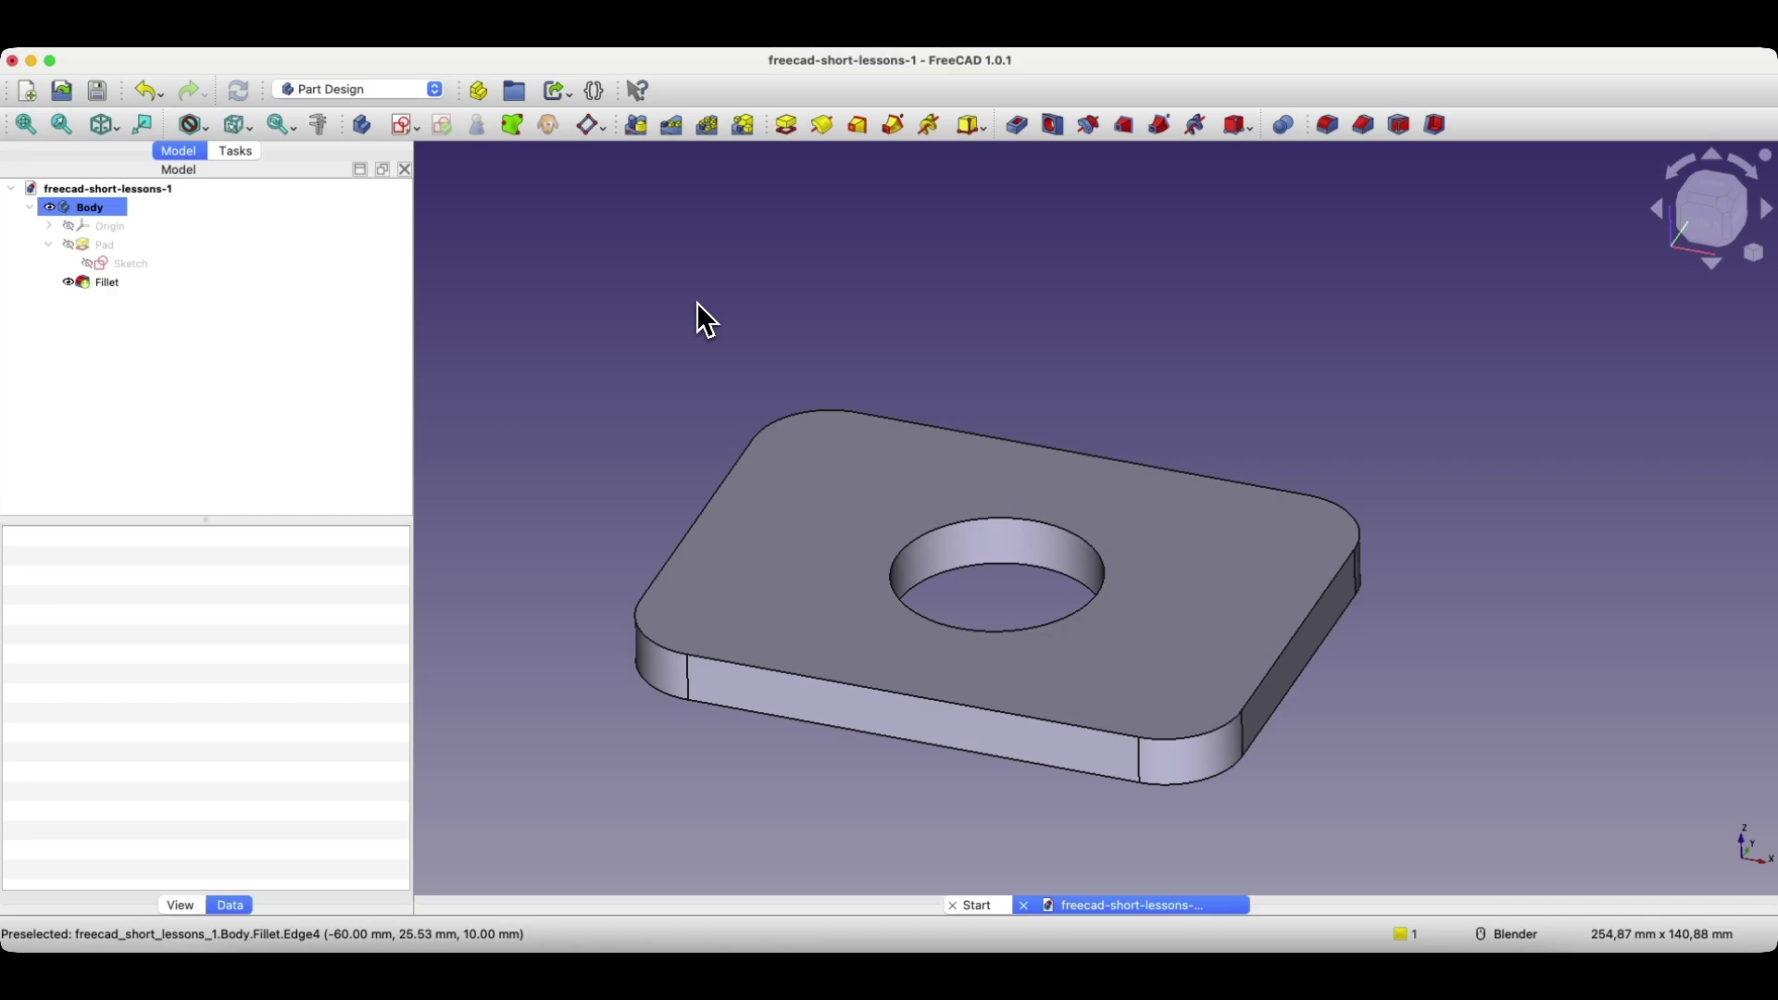
Select the filleted plate's top face and create a new sketch on it.
{"action": "left_click", "coordinate": [788, 502]}
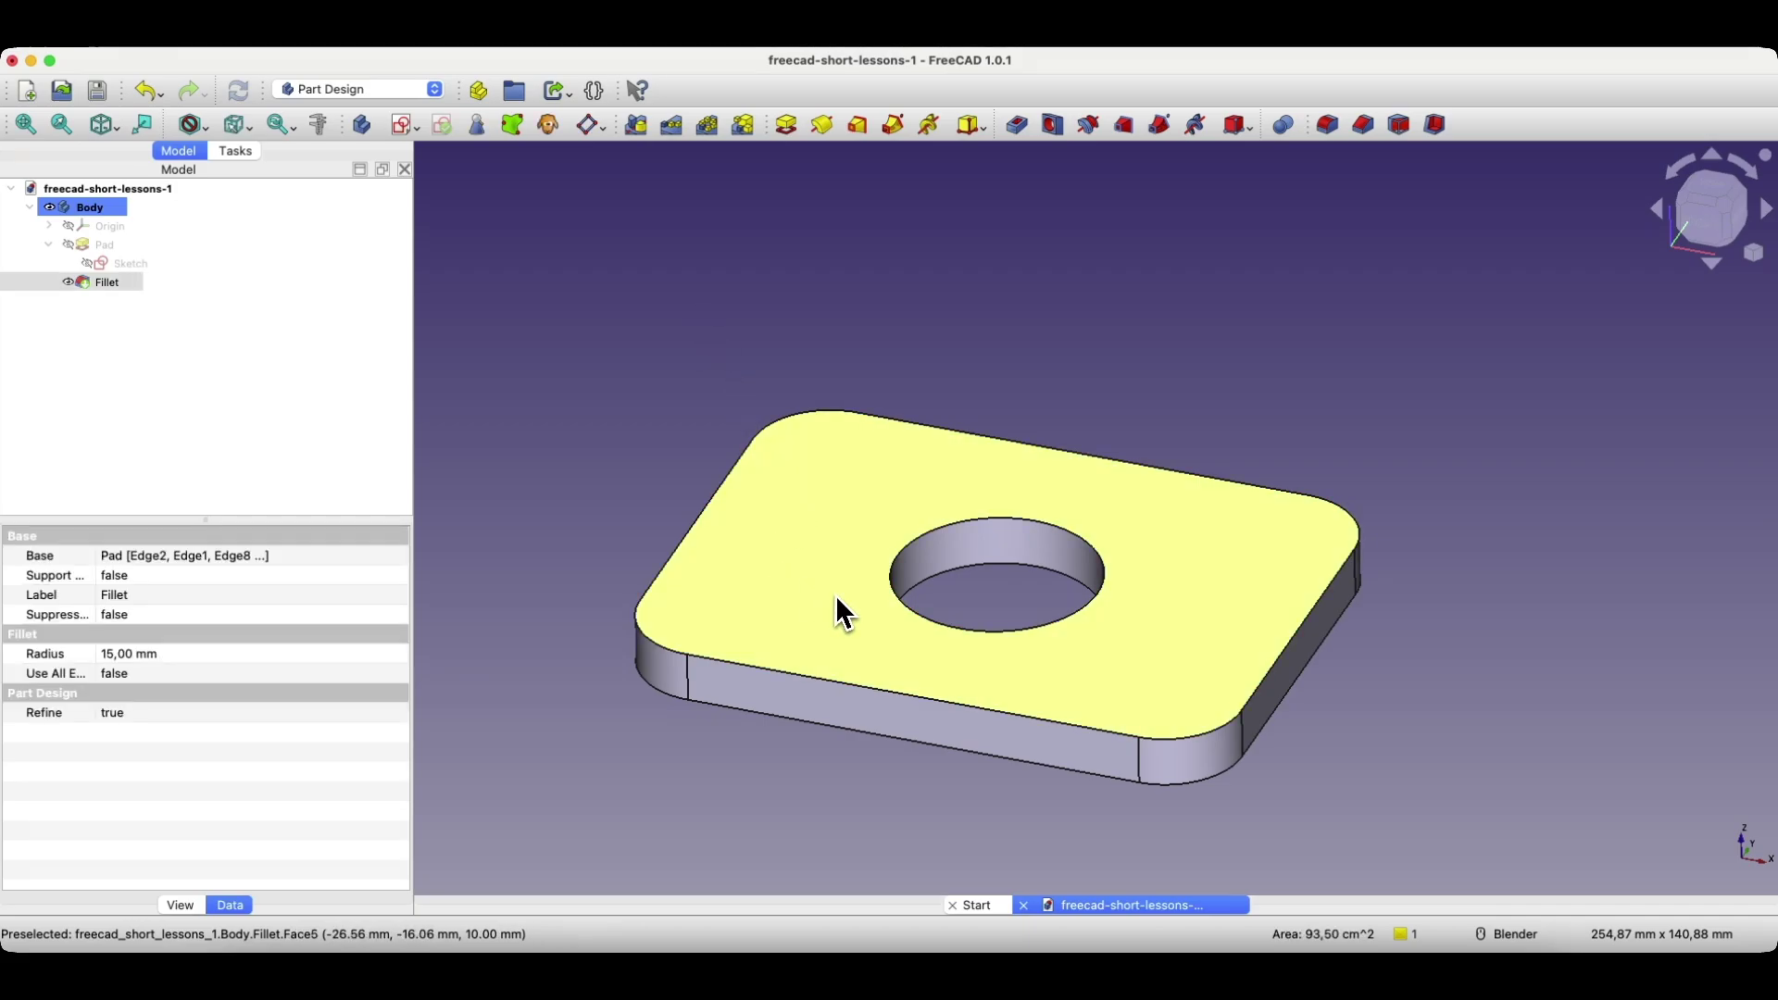
{"action": "left_click", "coordinate": [406, 126]}
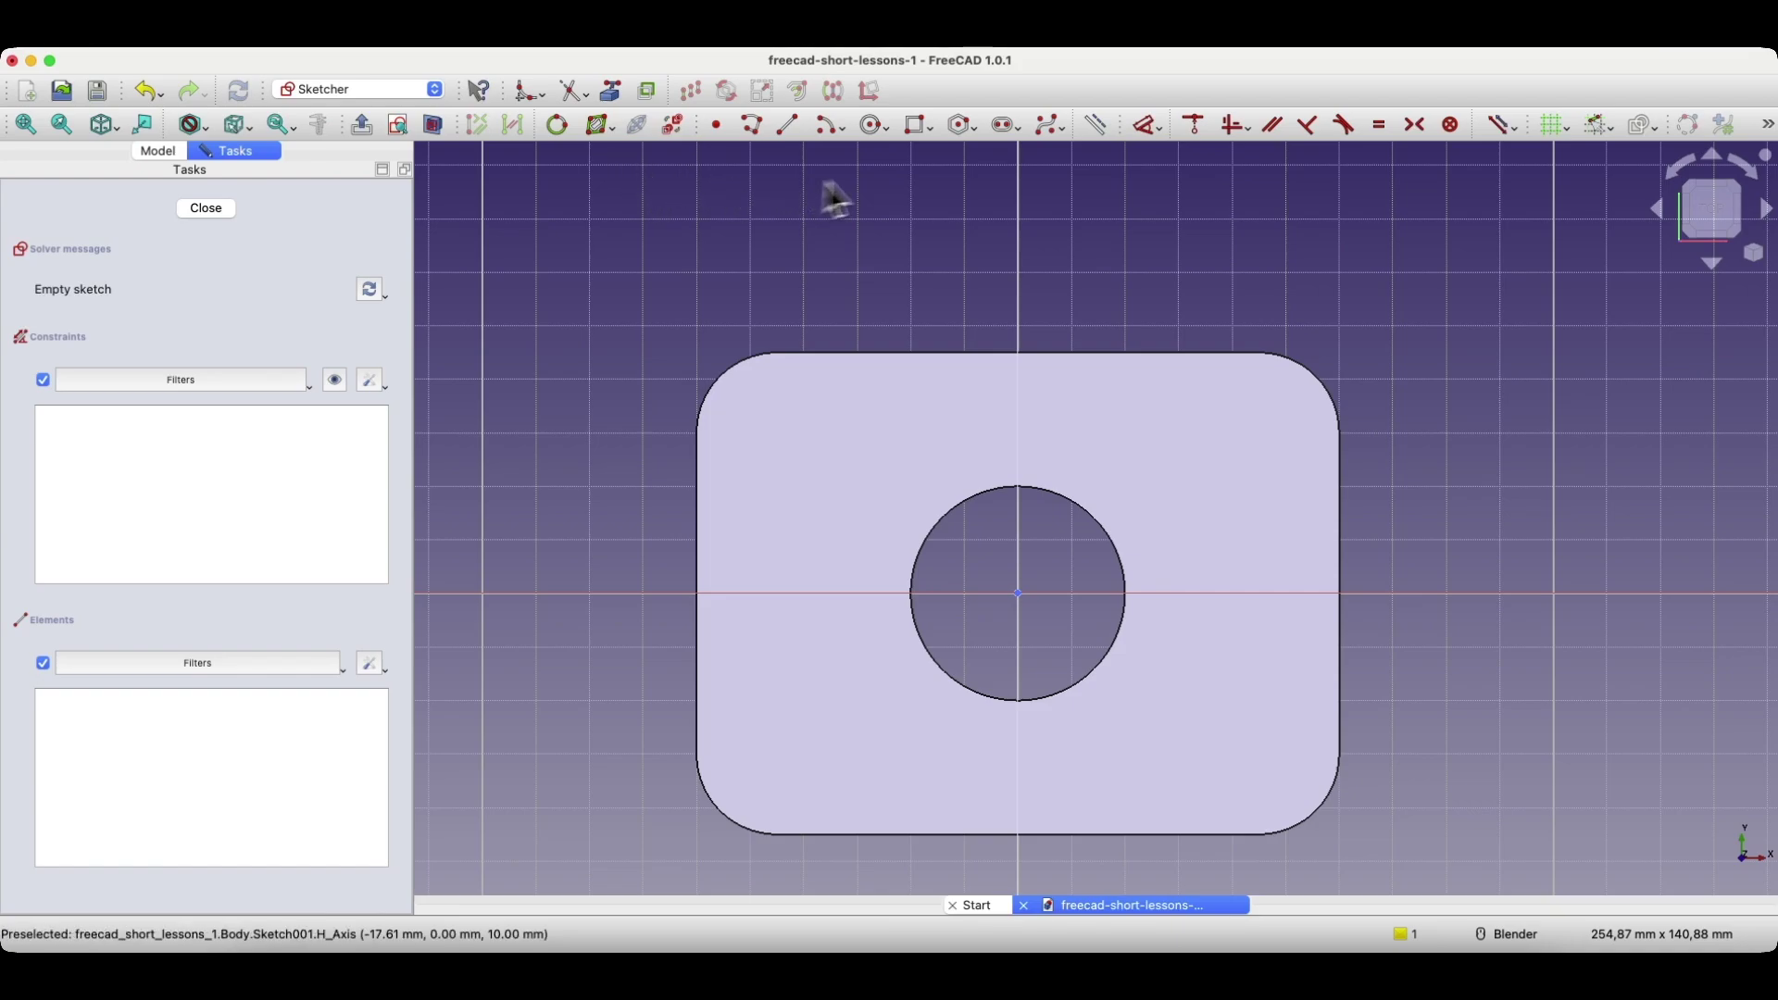
{"action": "left_click", "coordinate": [873, 125]}
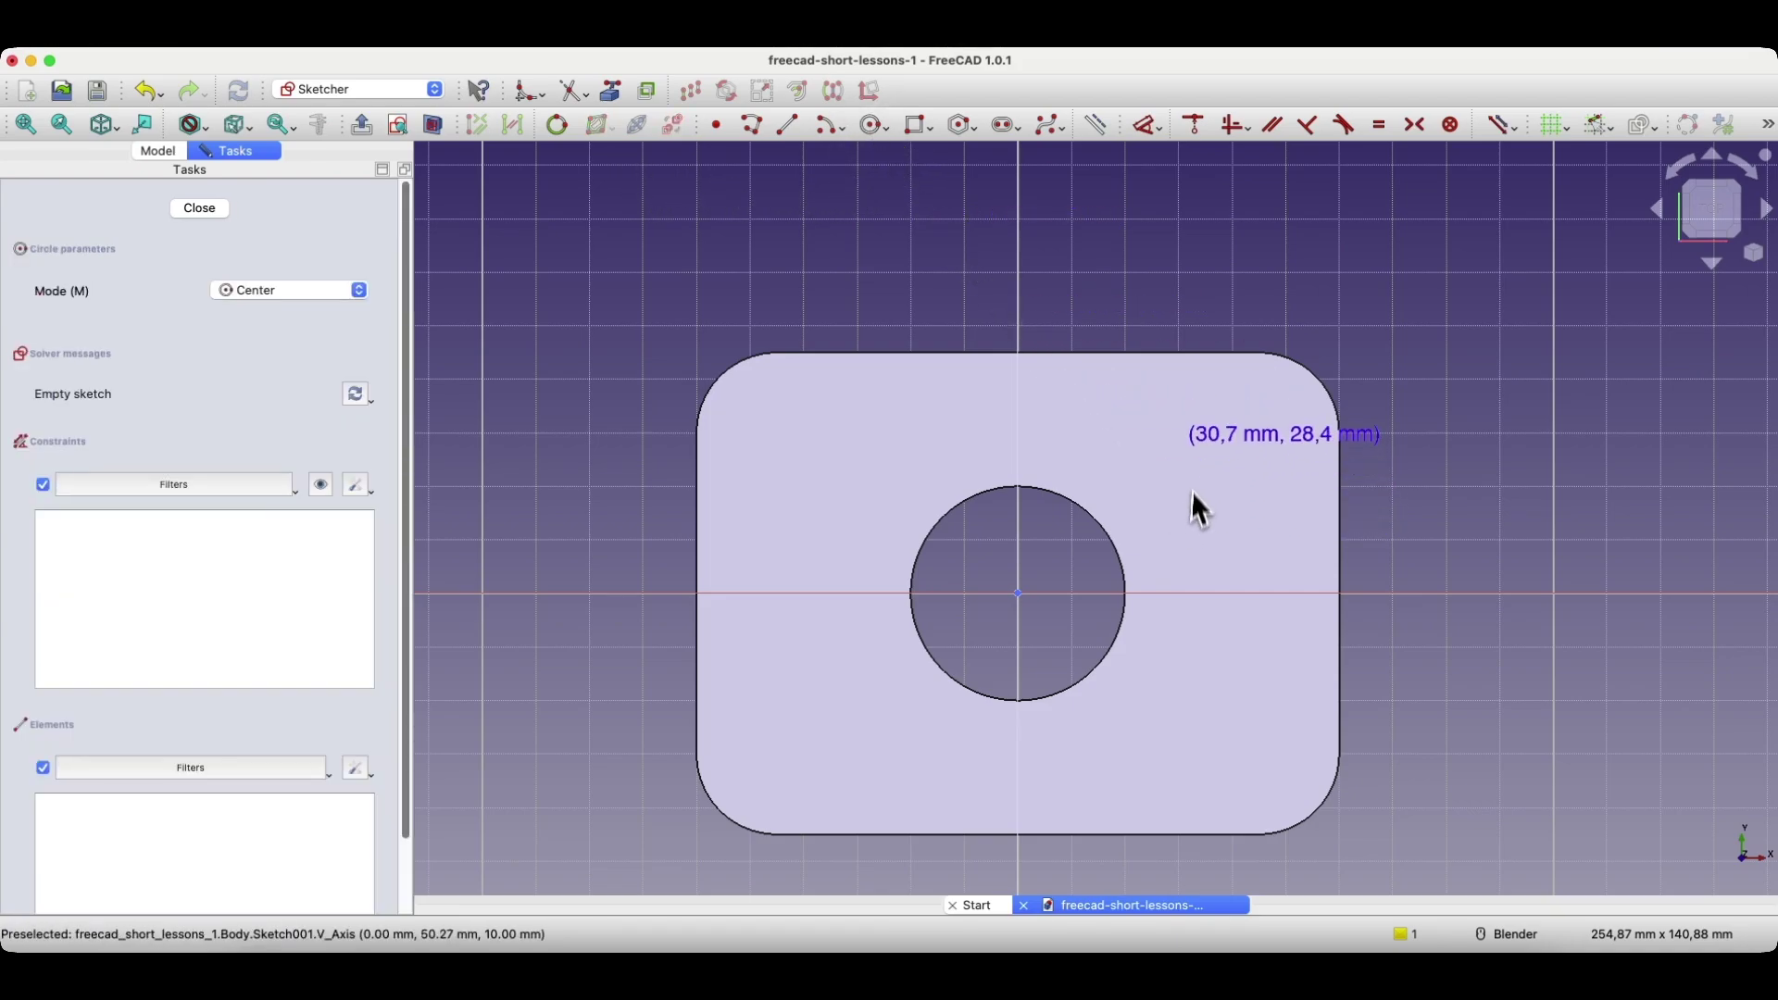
{"action": "left_click", "coordinate": [1221, 439]}
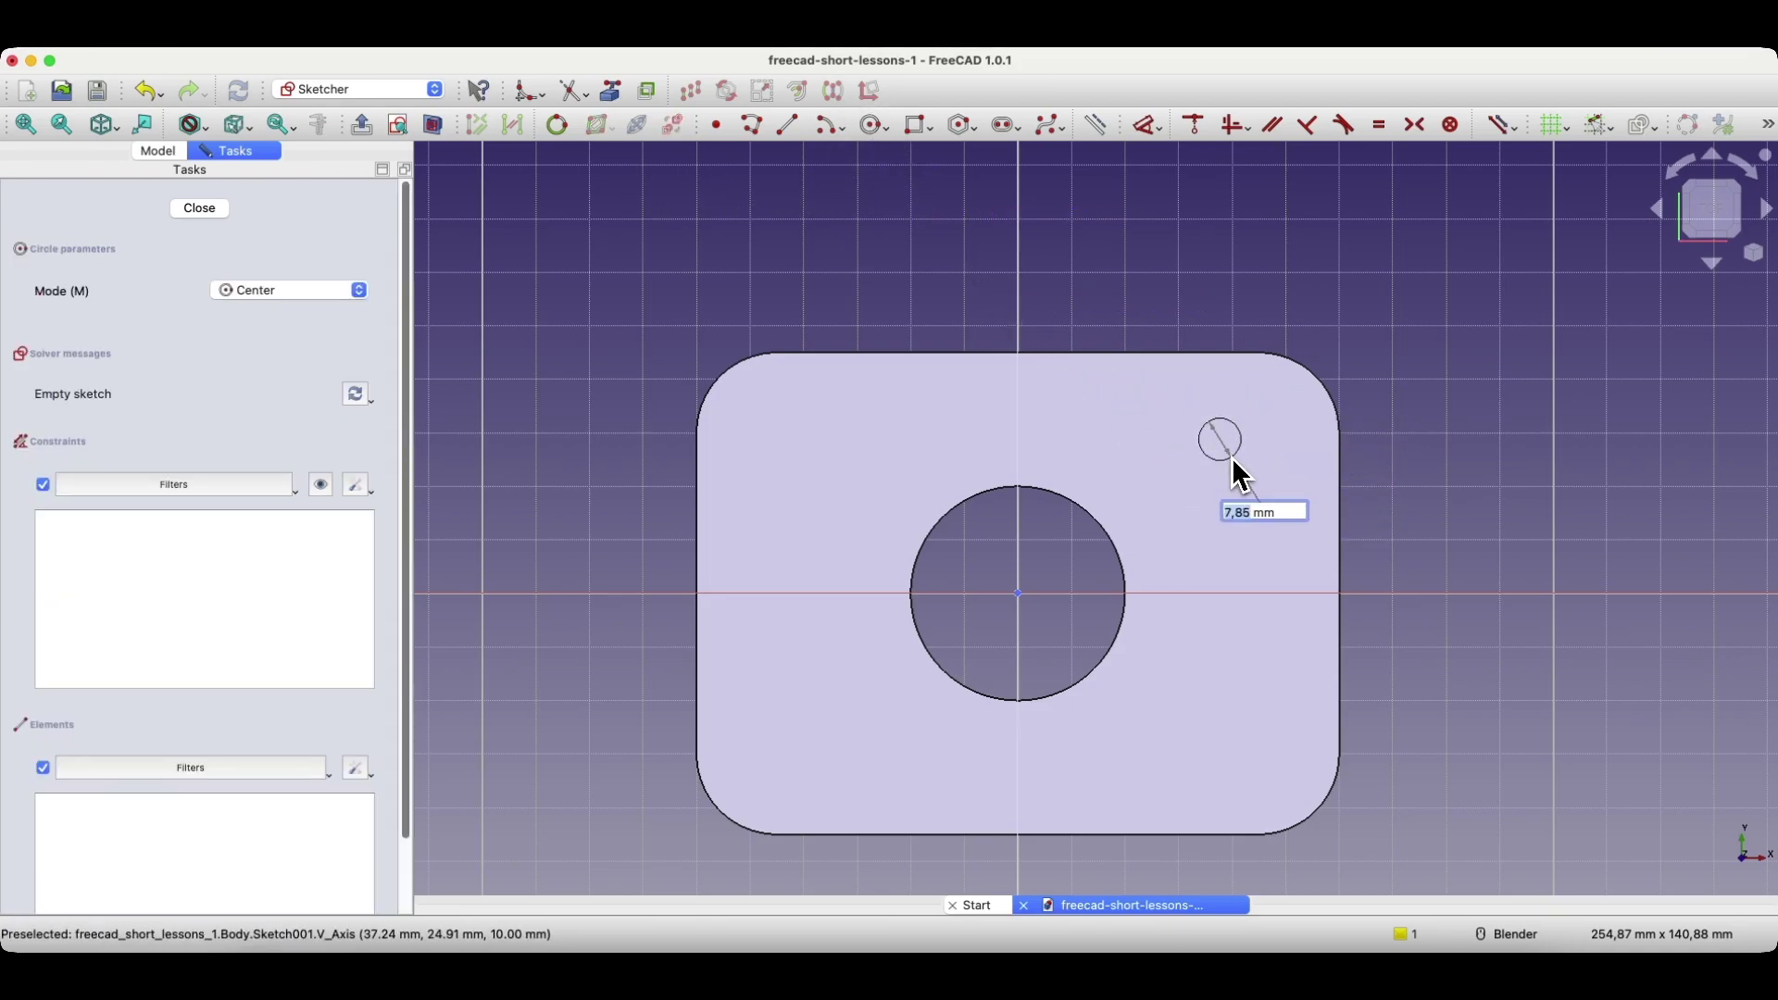
{"action": "type", "text": "10"}
{"action": "key", "text": "Return"}
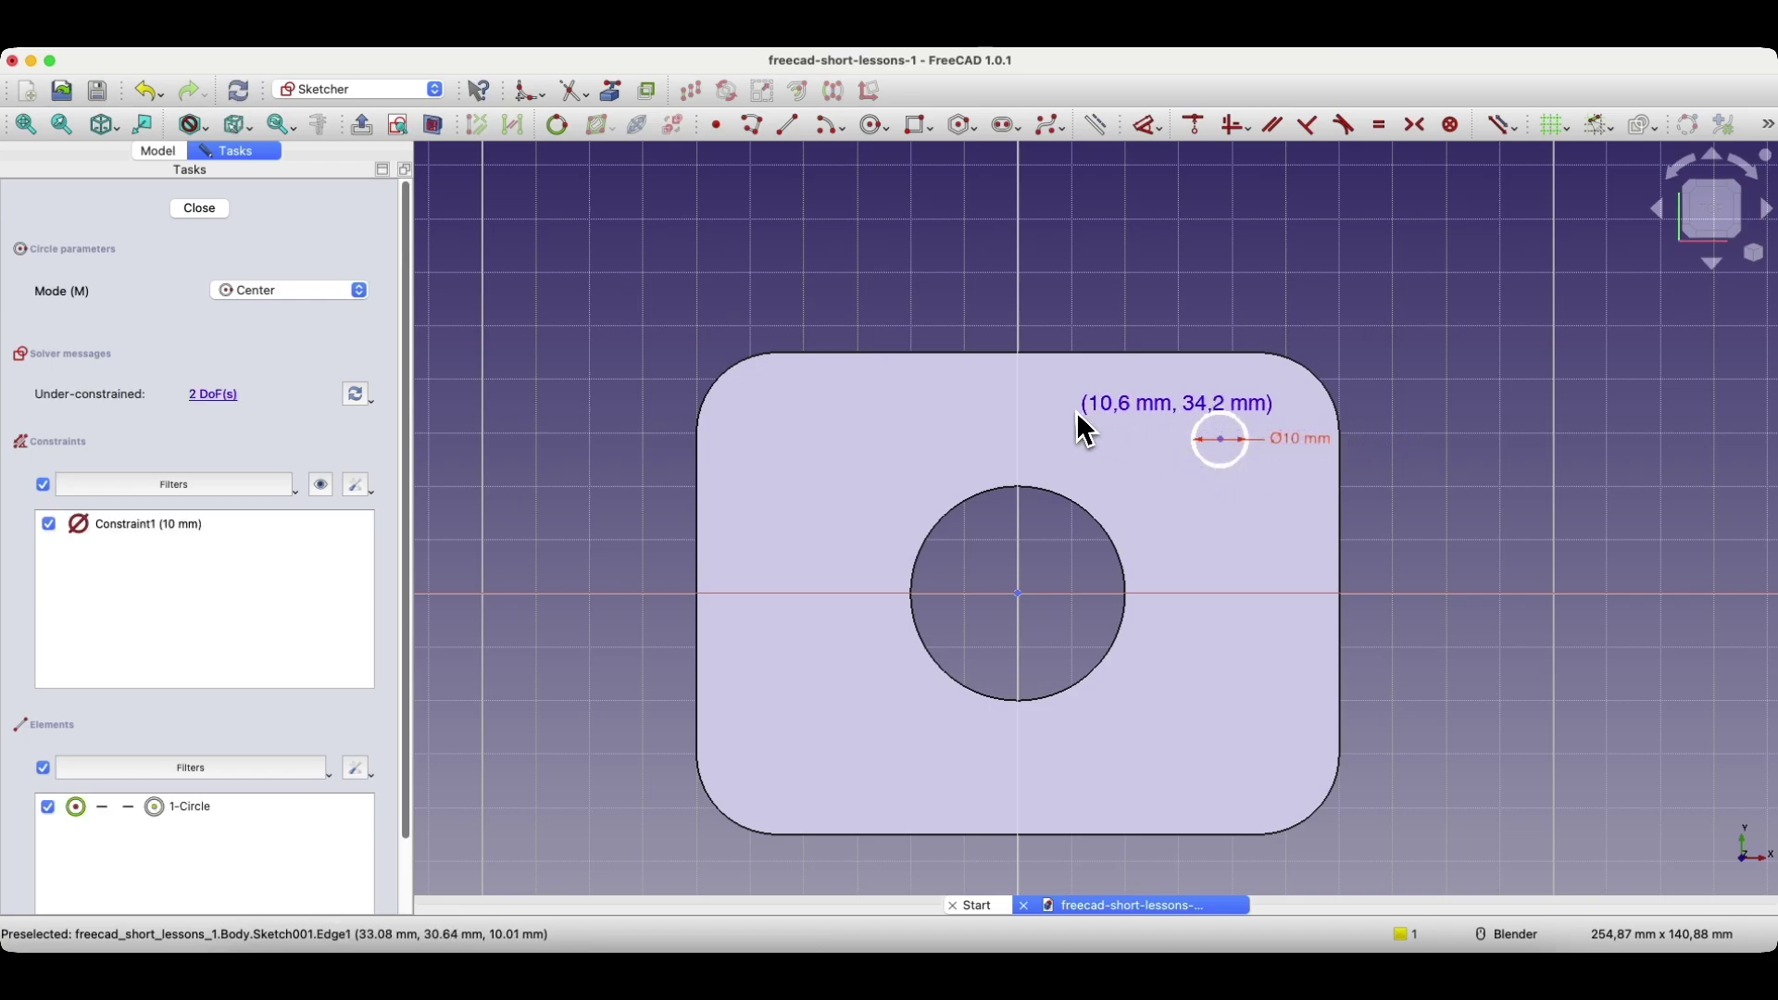
{"action": "key", "text": "Escape"}
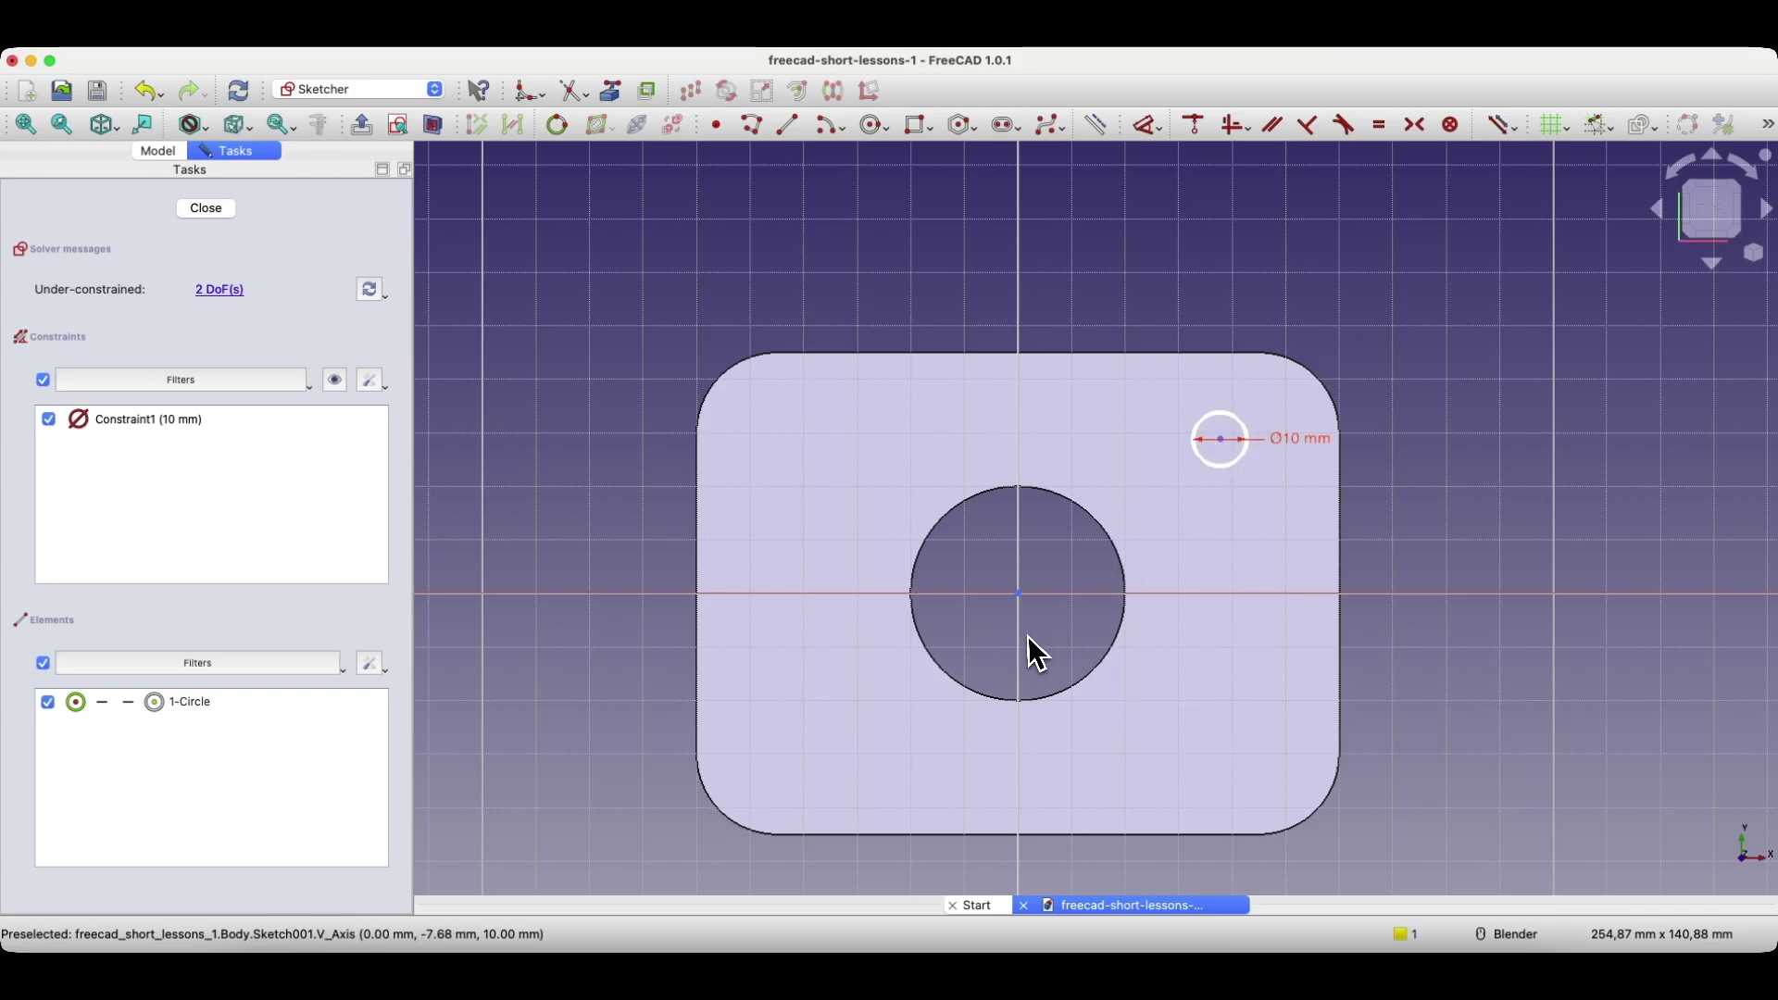
{"action": "left_click", "coordinate": [1221, 441]}
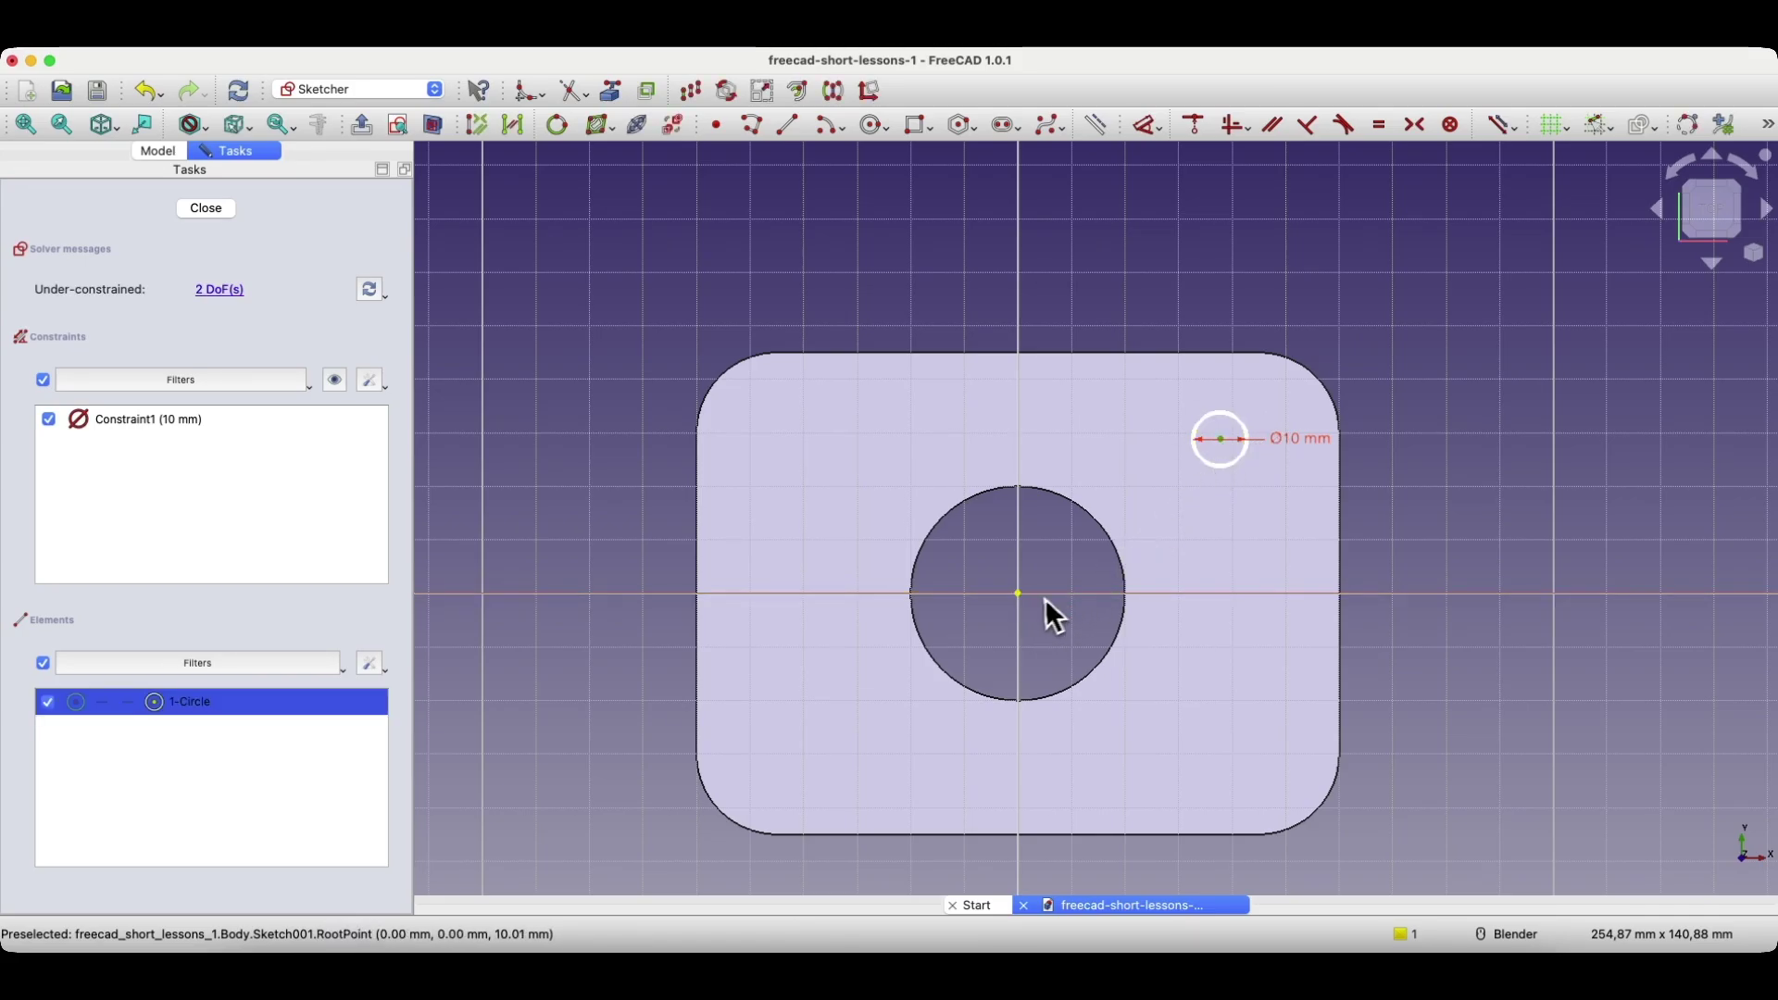
{"action": "left_click", "coordinate": [1023, 602]}
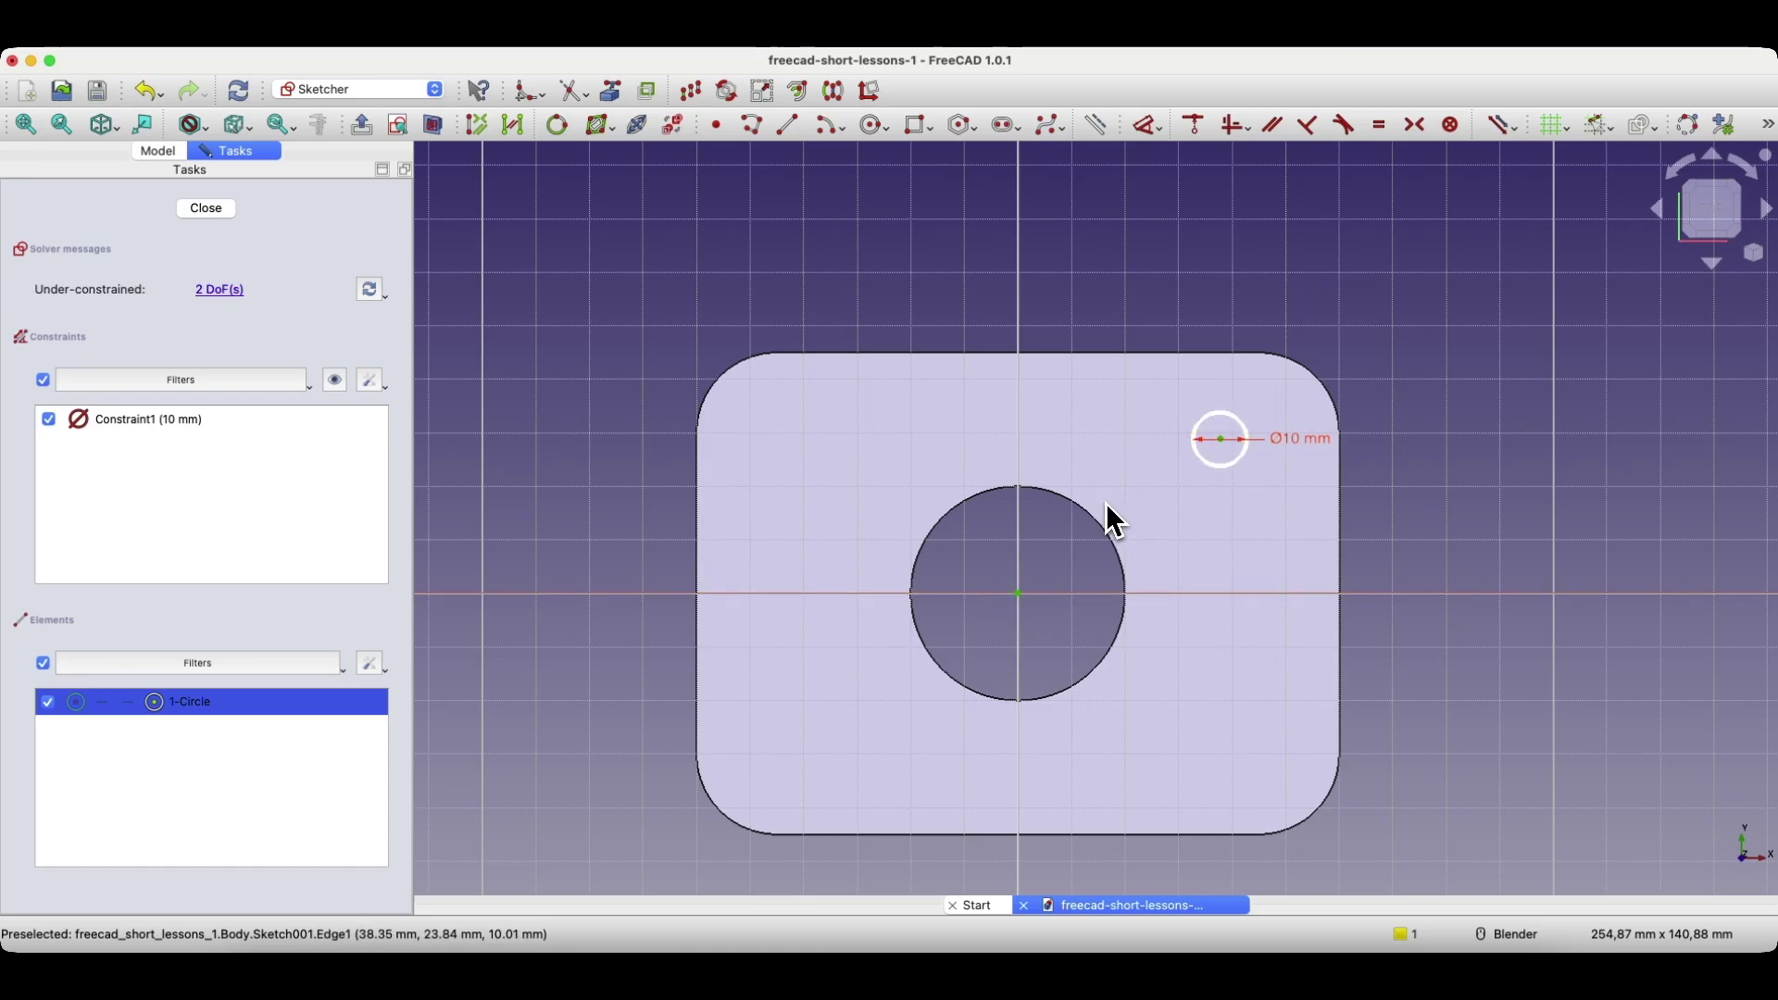
{"action": "key", "text": "d"}
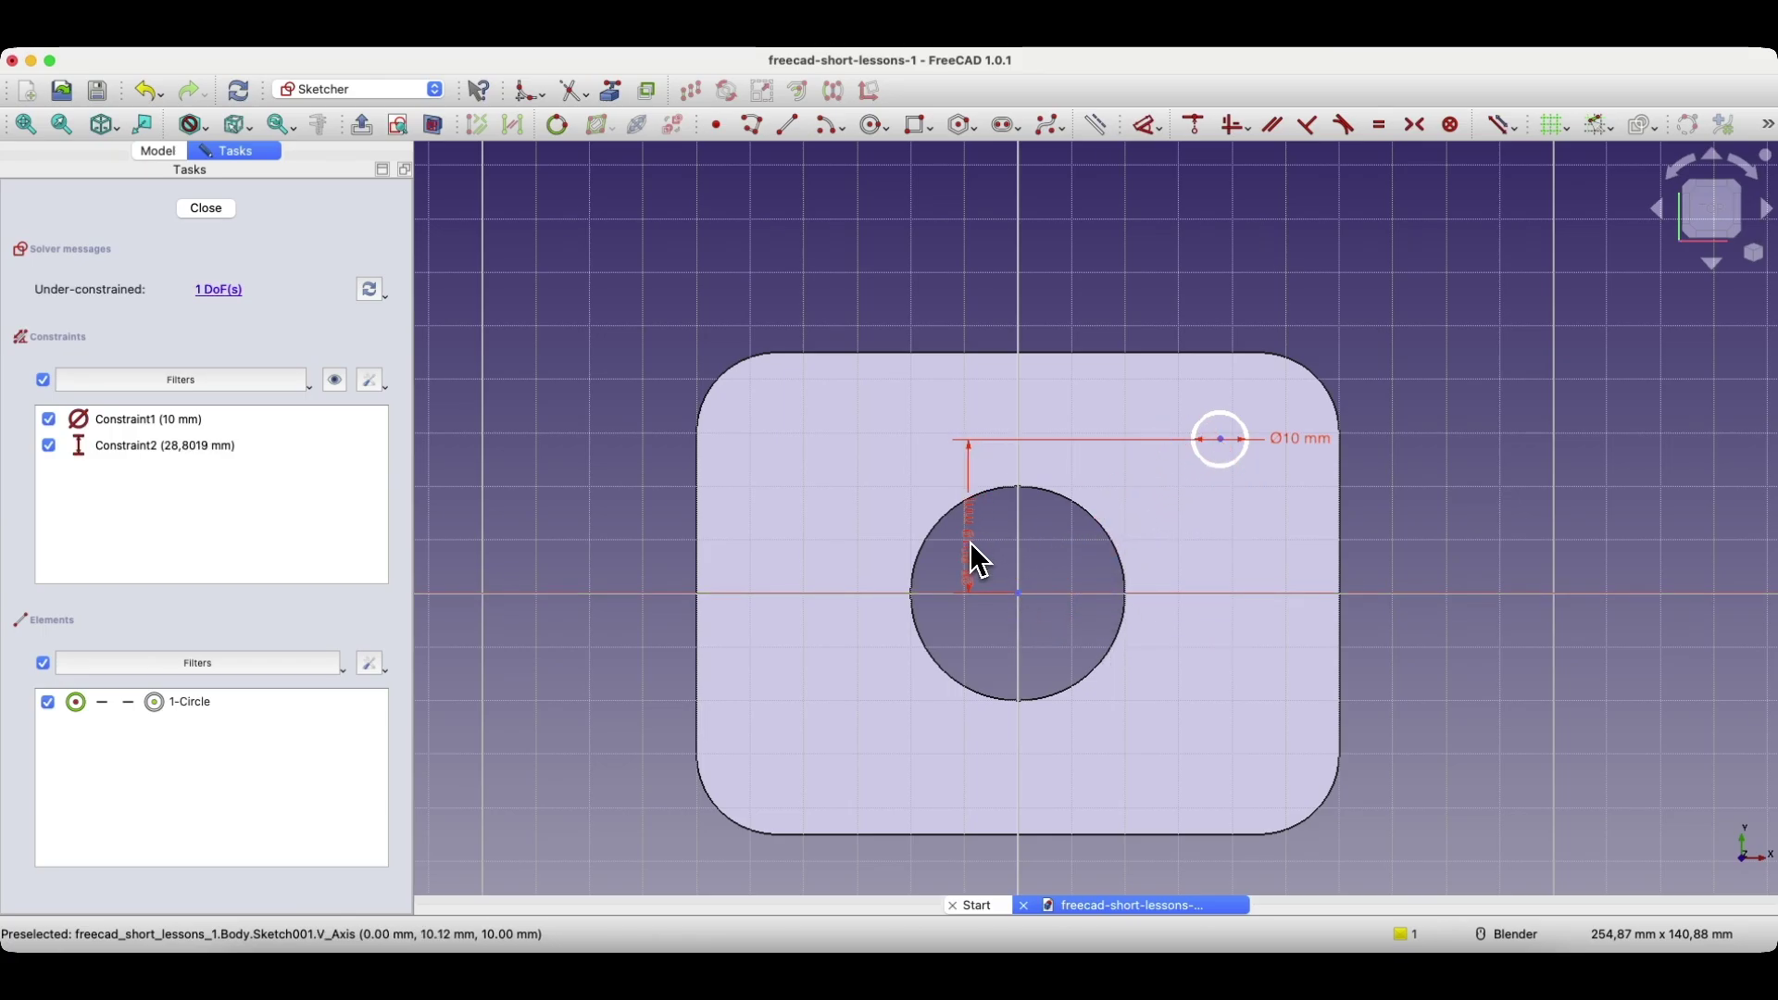
{"action": "key", "text": "Escape"}
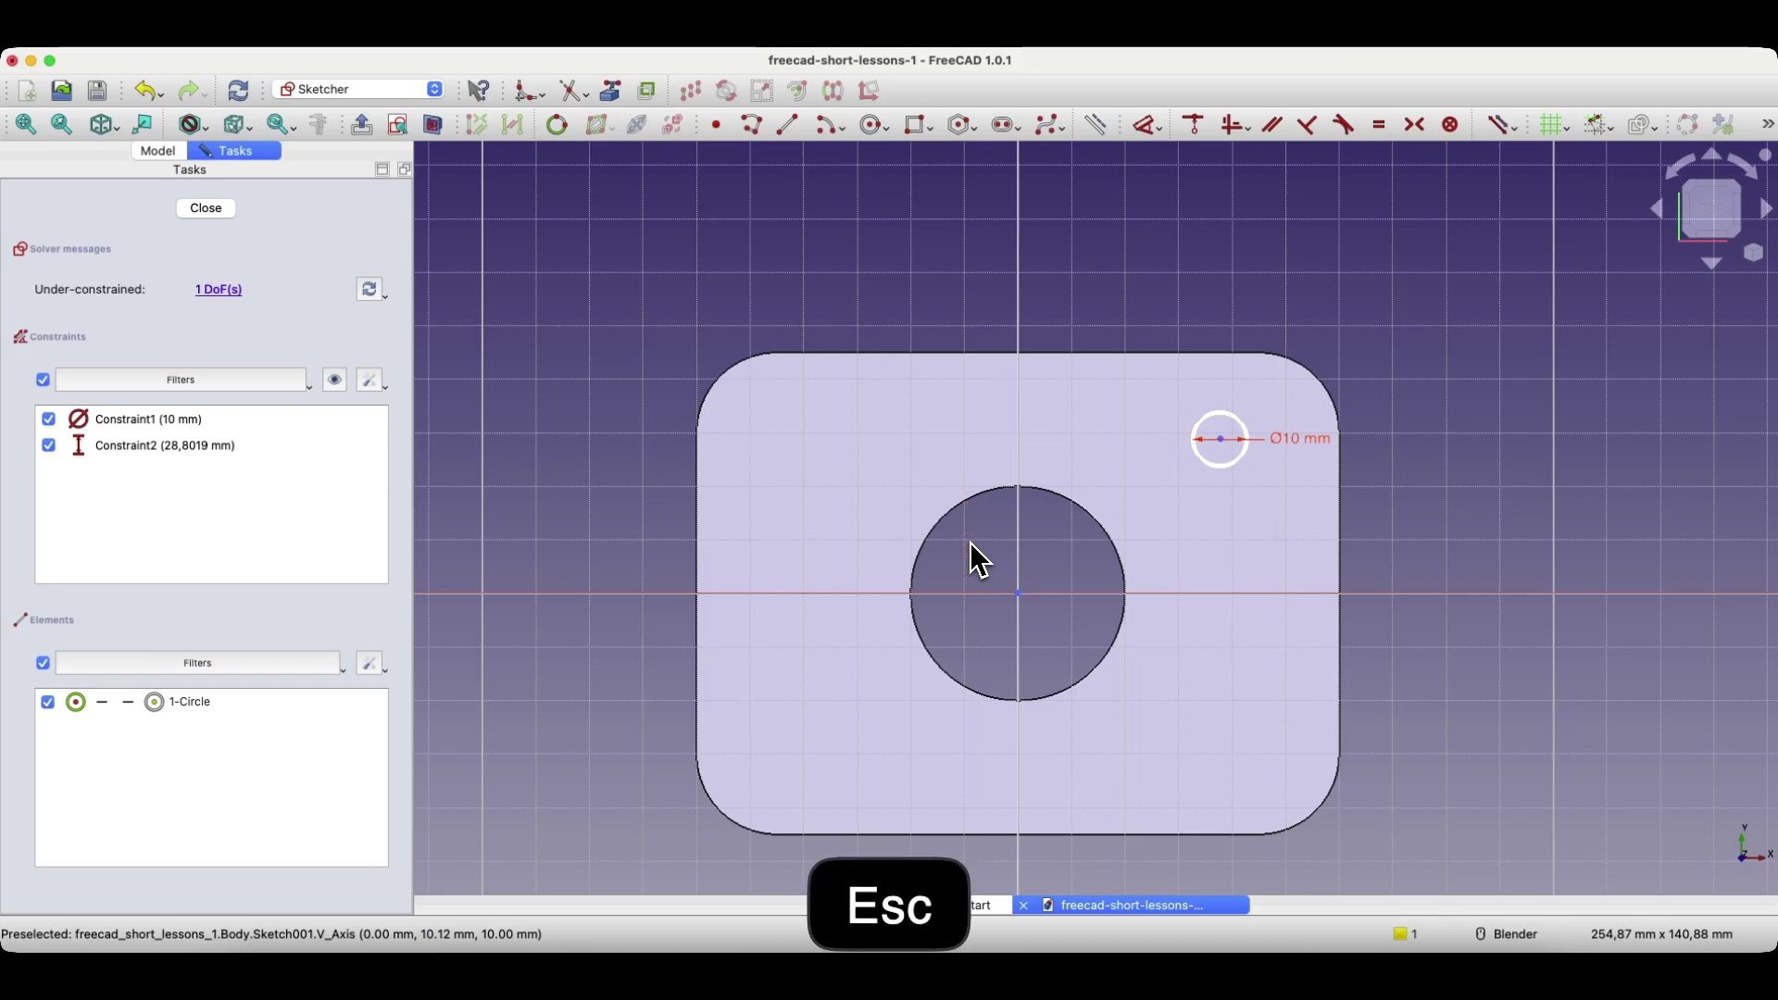
{"action": "left_click", "coordinate": [1209, 424]}
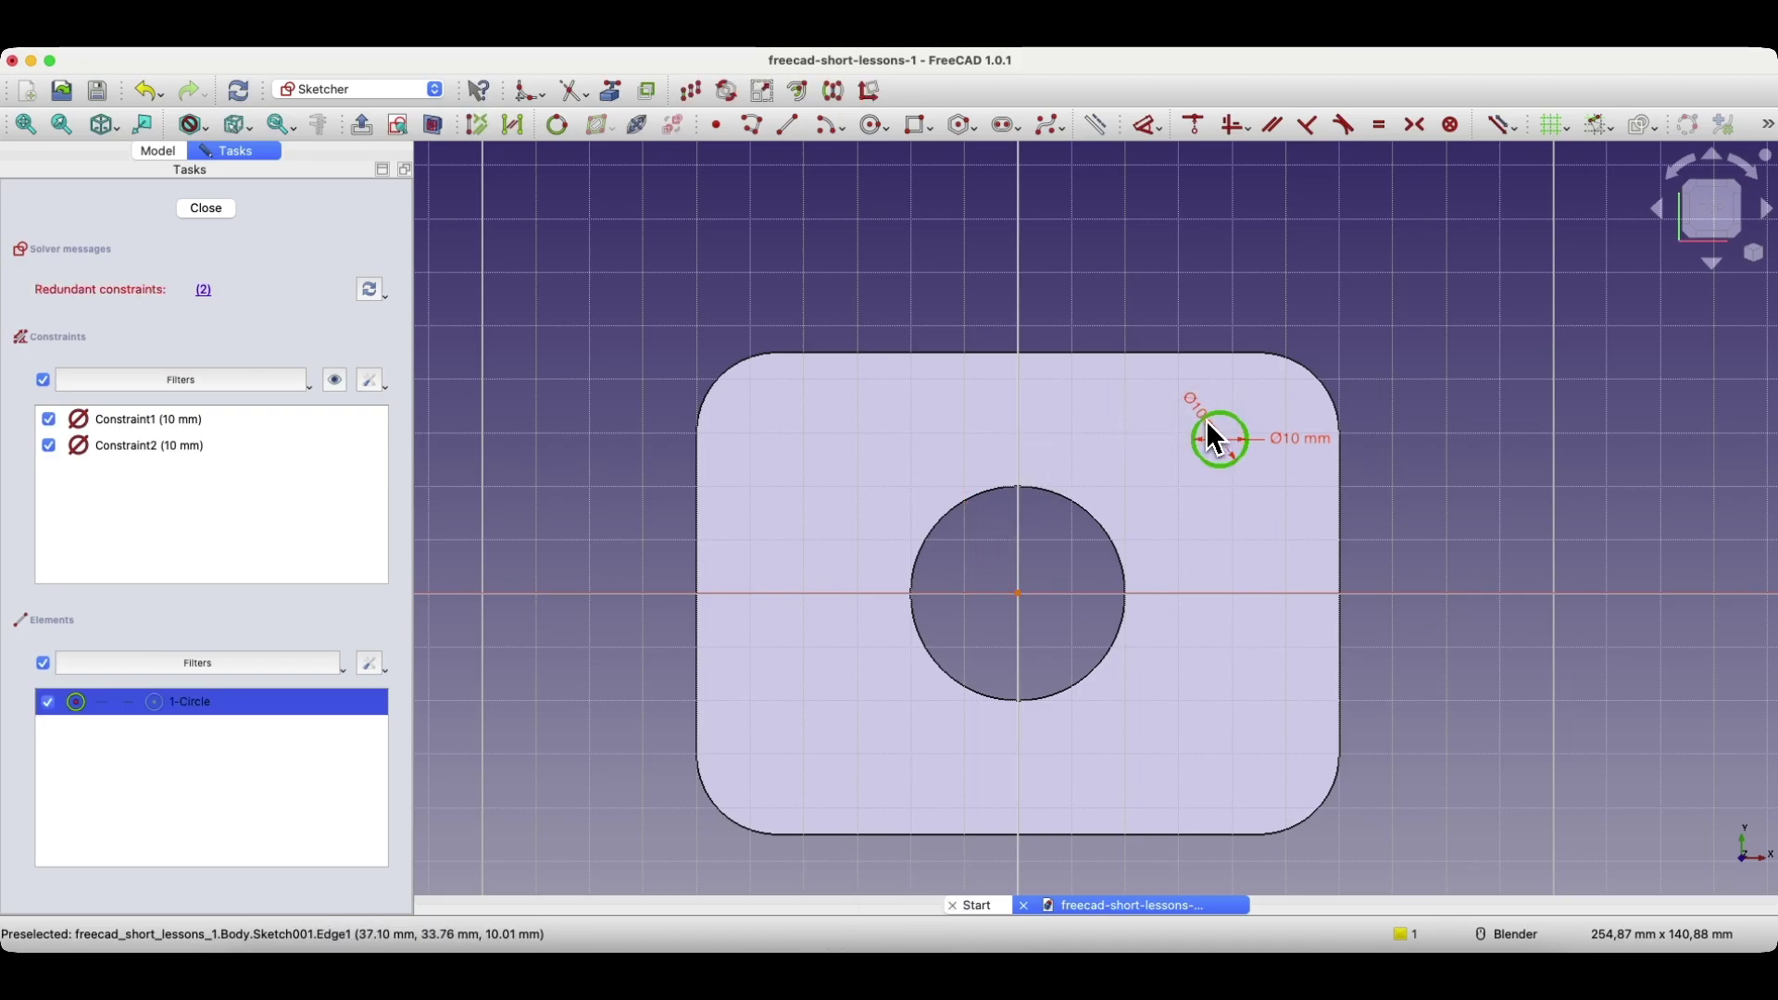
{"action": "key", "text": "BackSpace"}
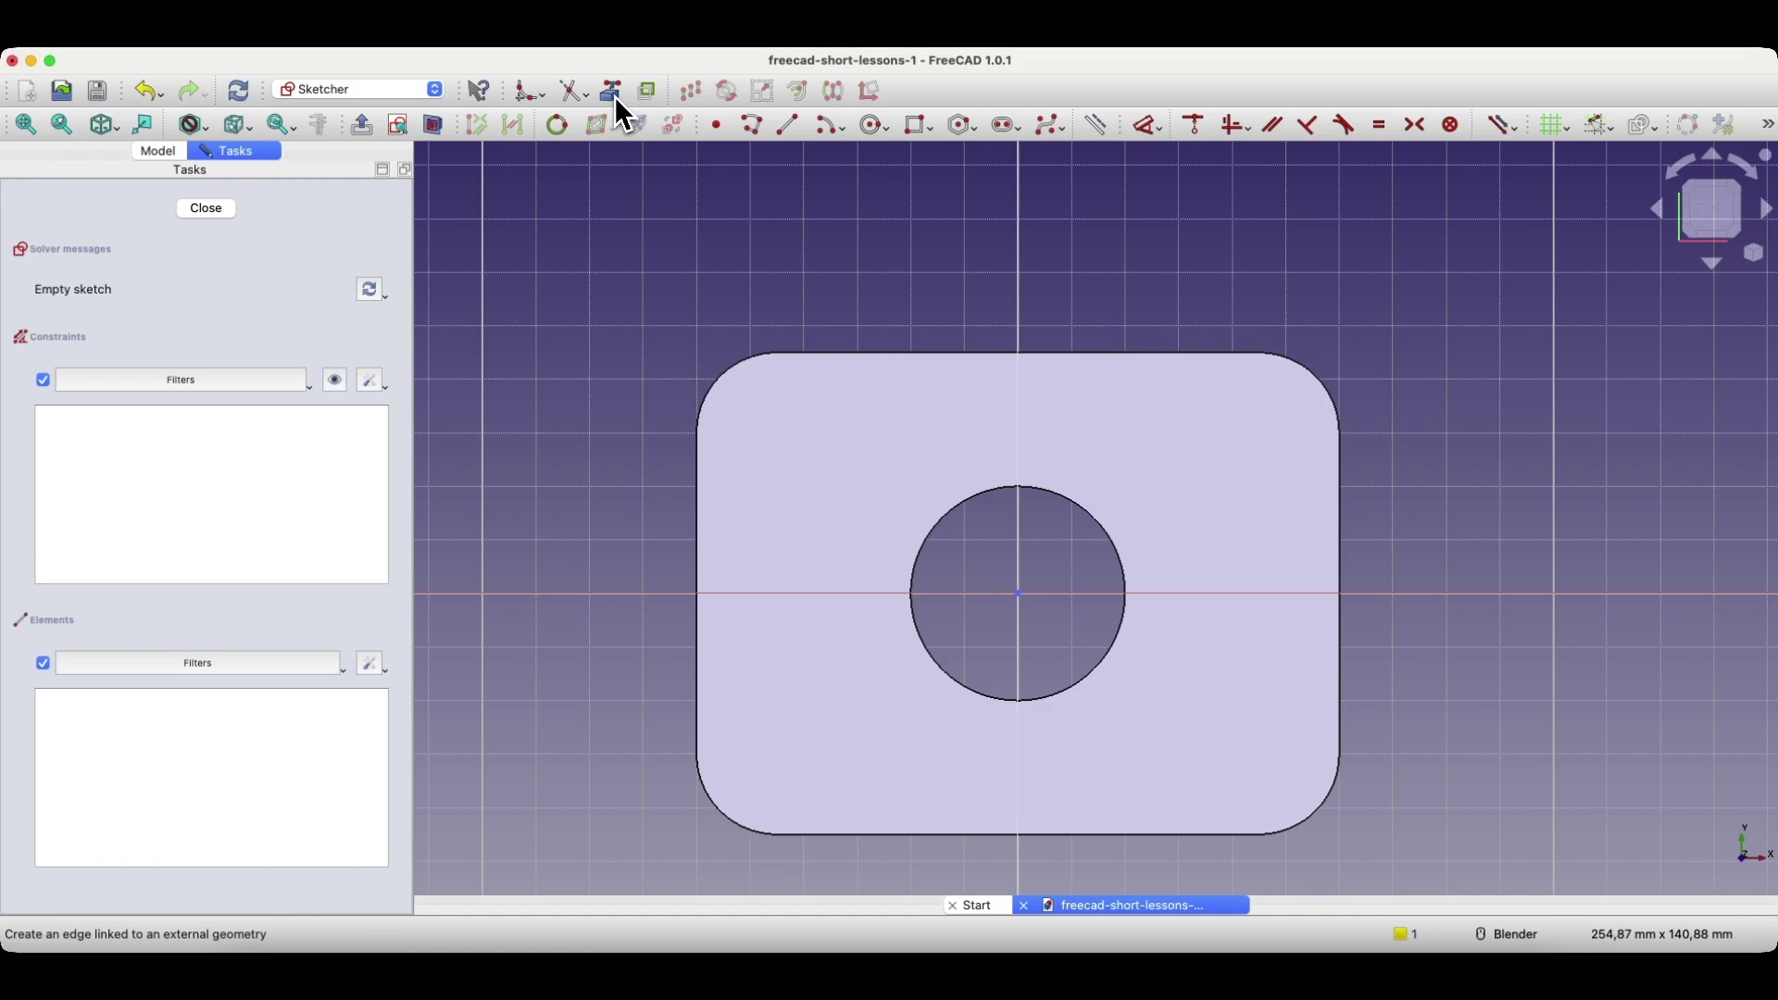
Link all four rounded corner arcs of the plate into the sketch as external geometry.
{"action": "left_click", "coordinate": [741, 372]}
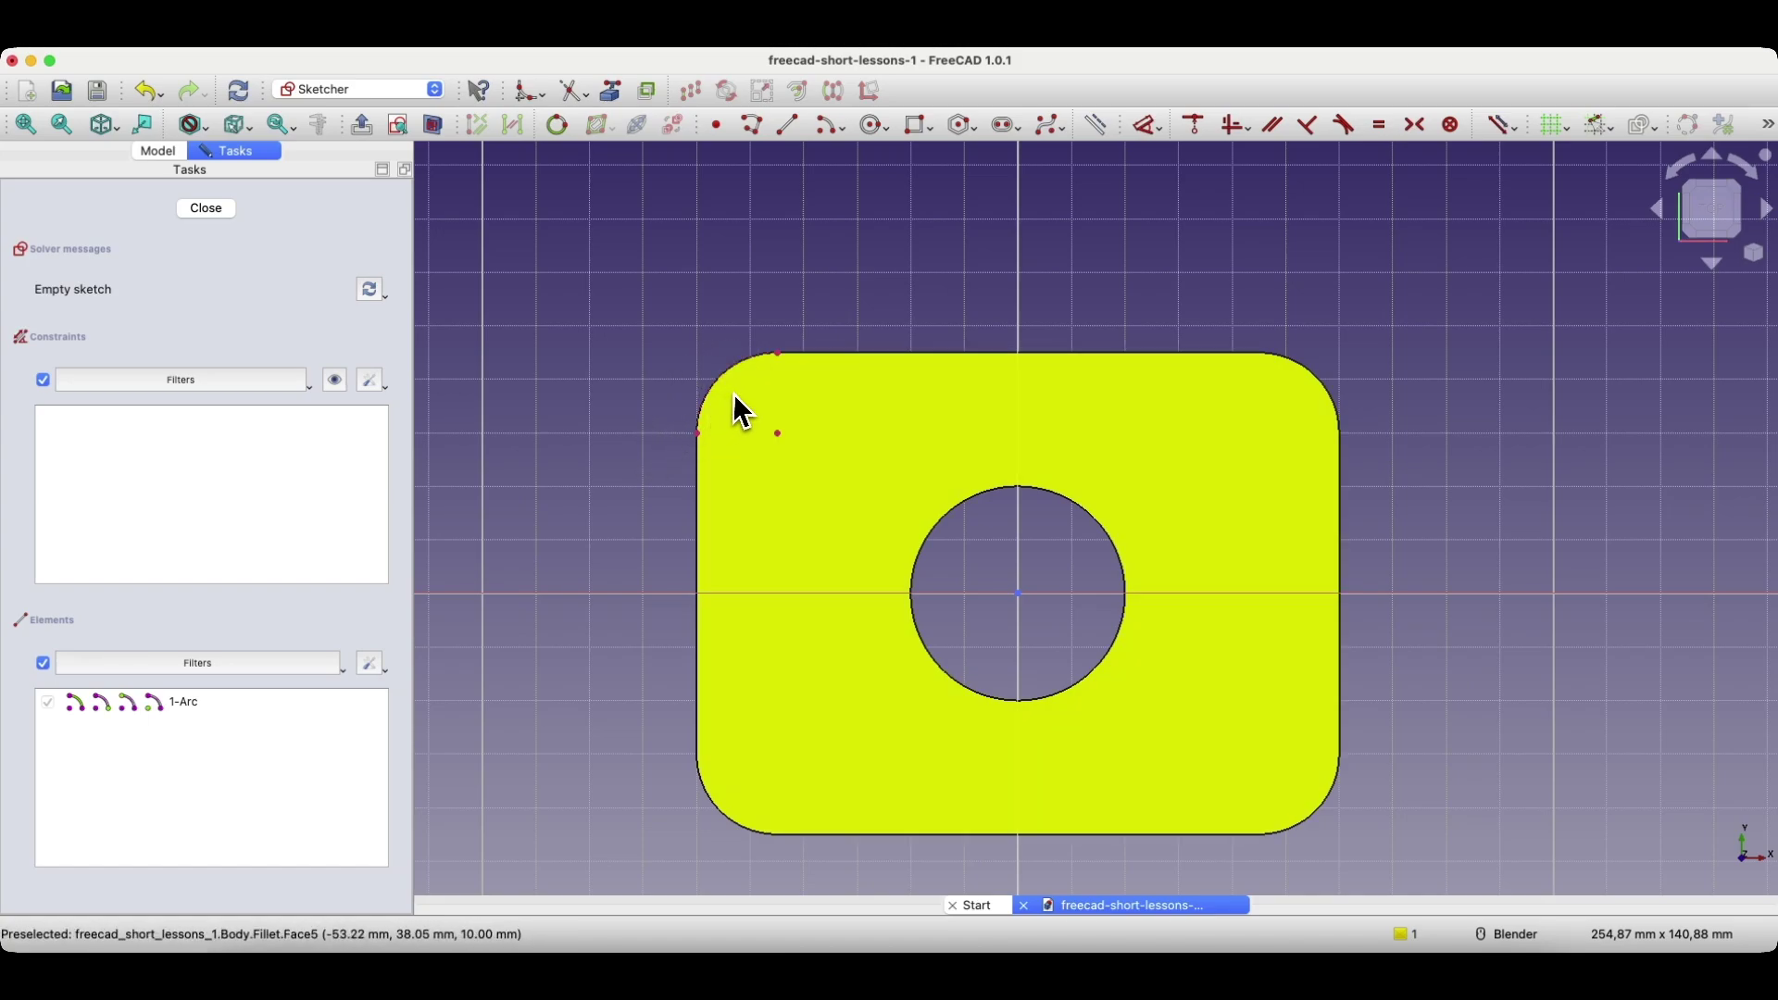
{"action": "left_click", "coordinate": [1303, 367]}
{"action": "left_click", "coordinate": [1320, 816]}
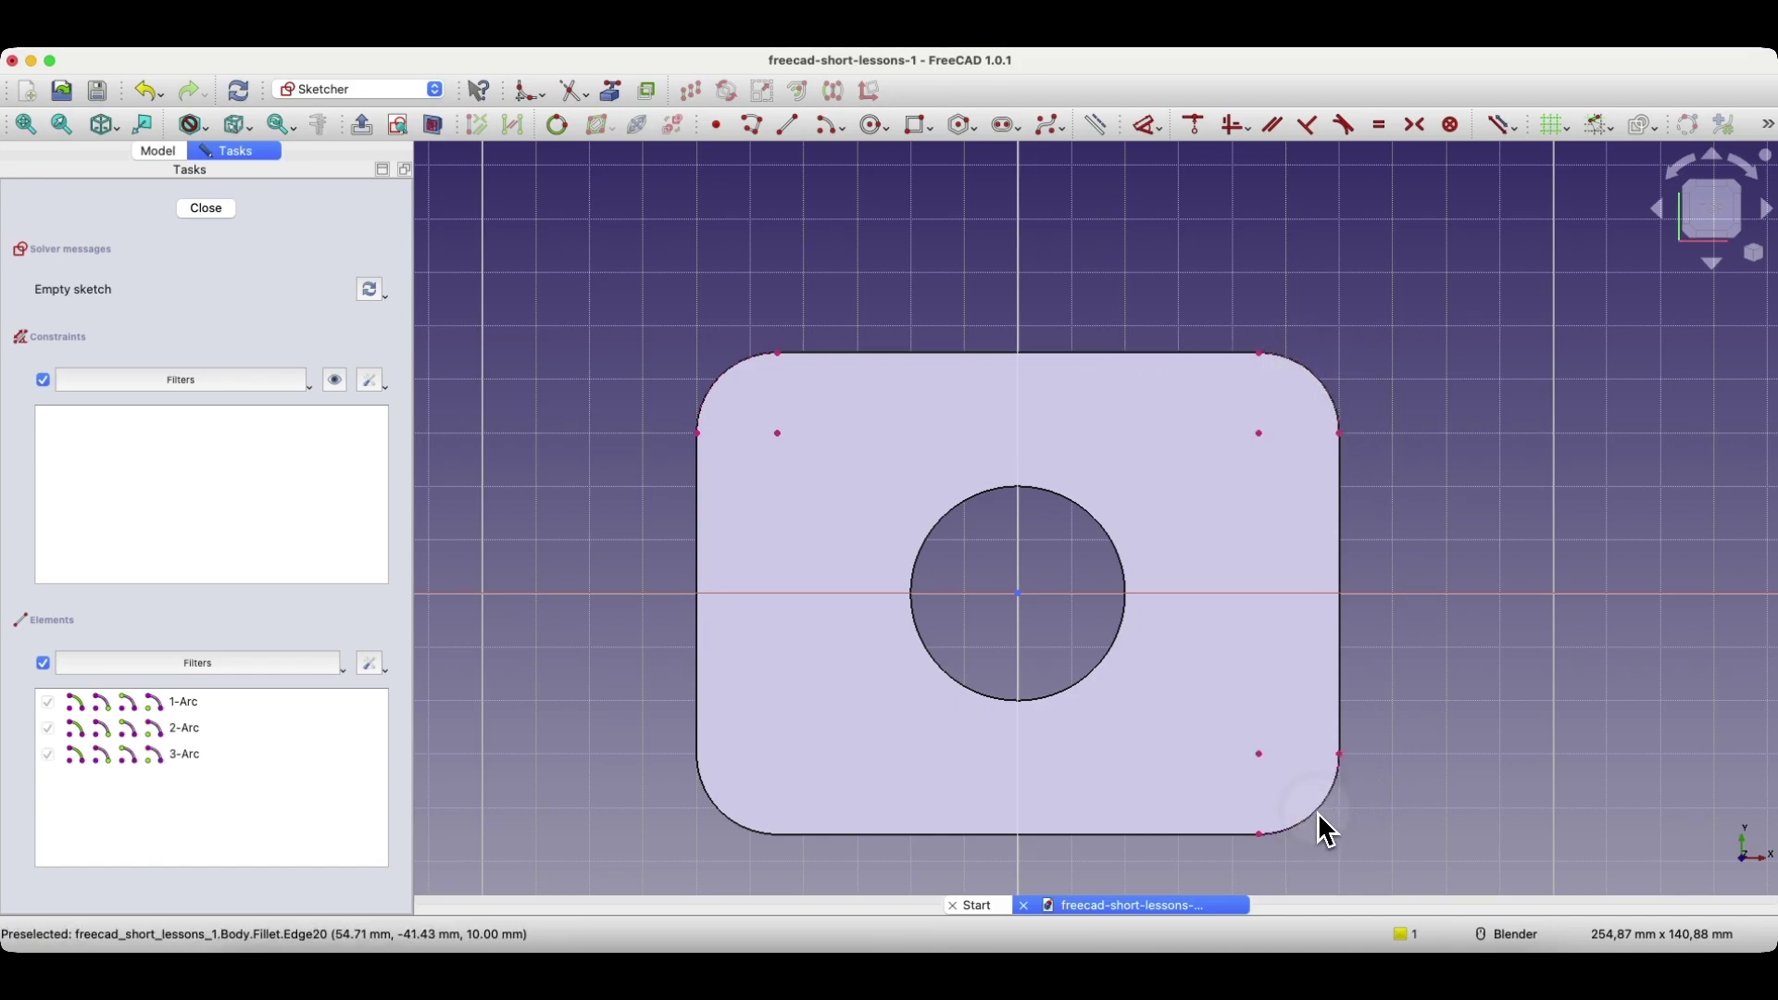
{"action": "left_click", "coordinate": [731, 823]}
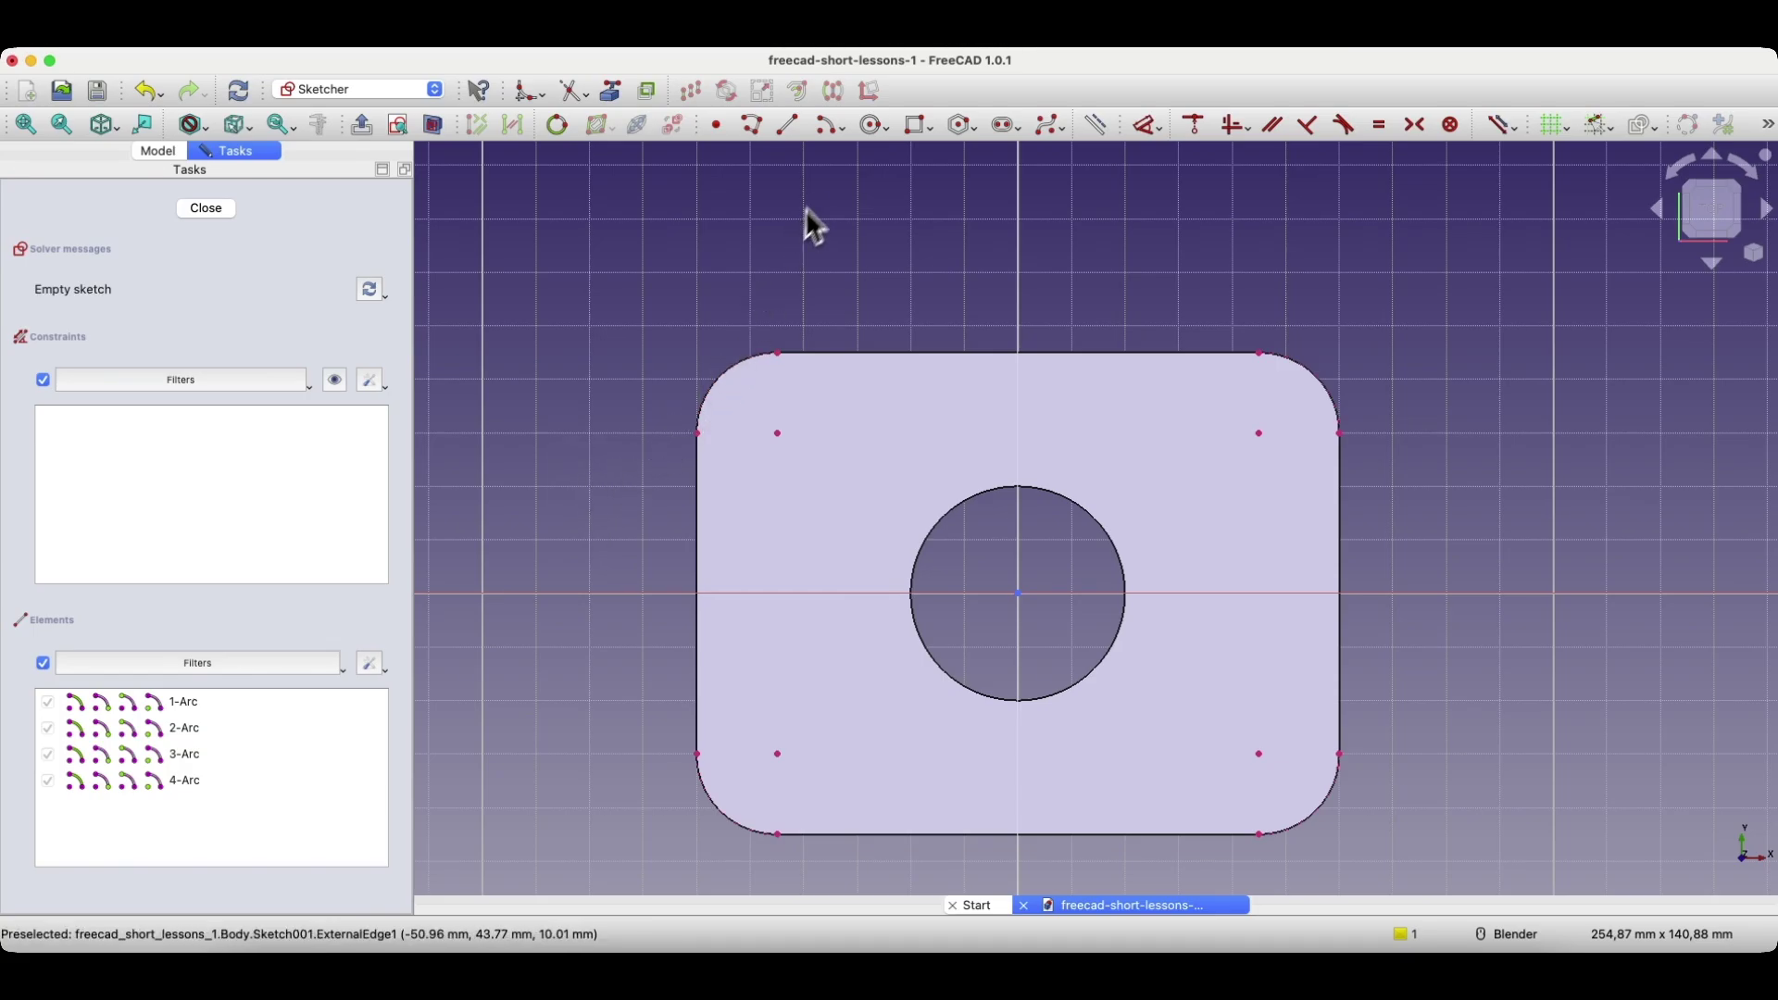
{"action": "left_click", "coordinate": [873, 133]}
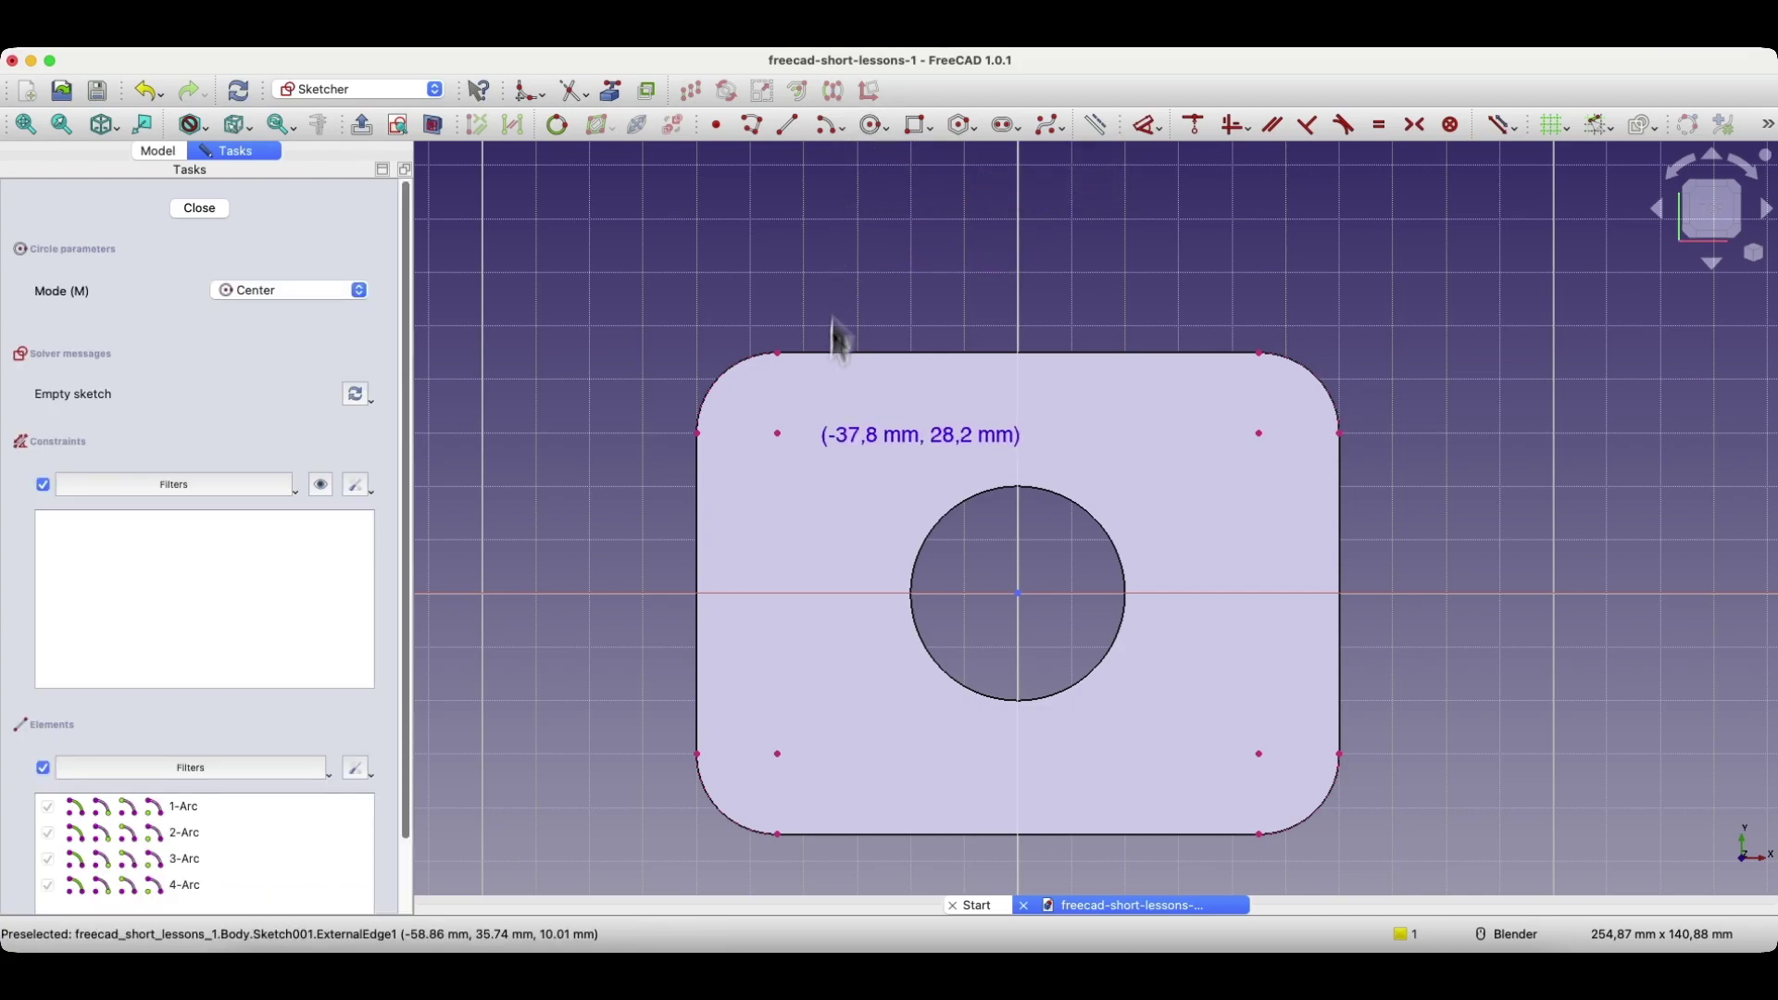
Draw a Ø10 mm circle centred on the top-left corner arc's centre.
{"action": "left_click", "coordinate": [778, 433]}
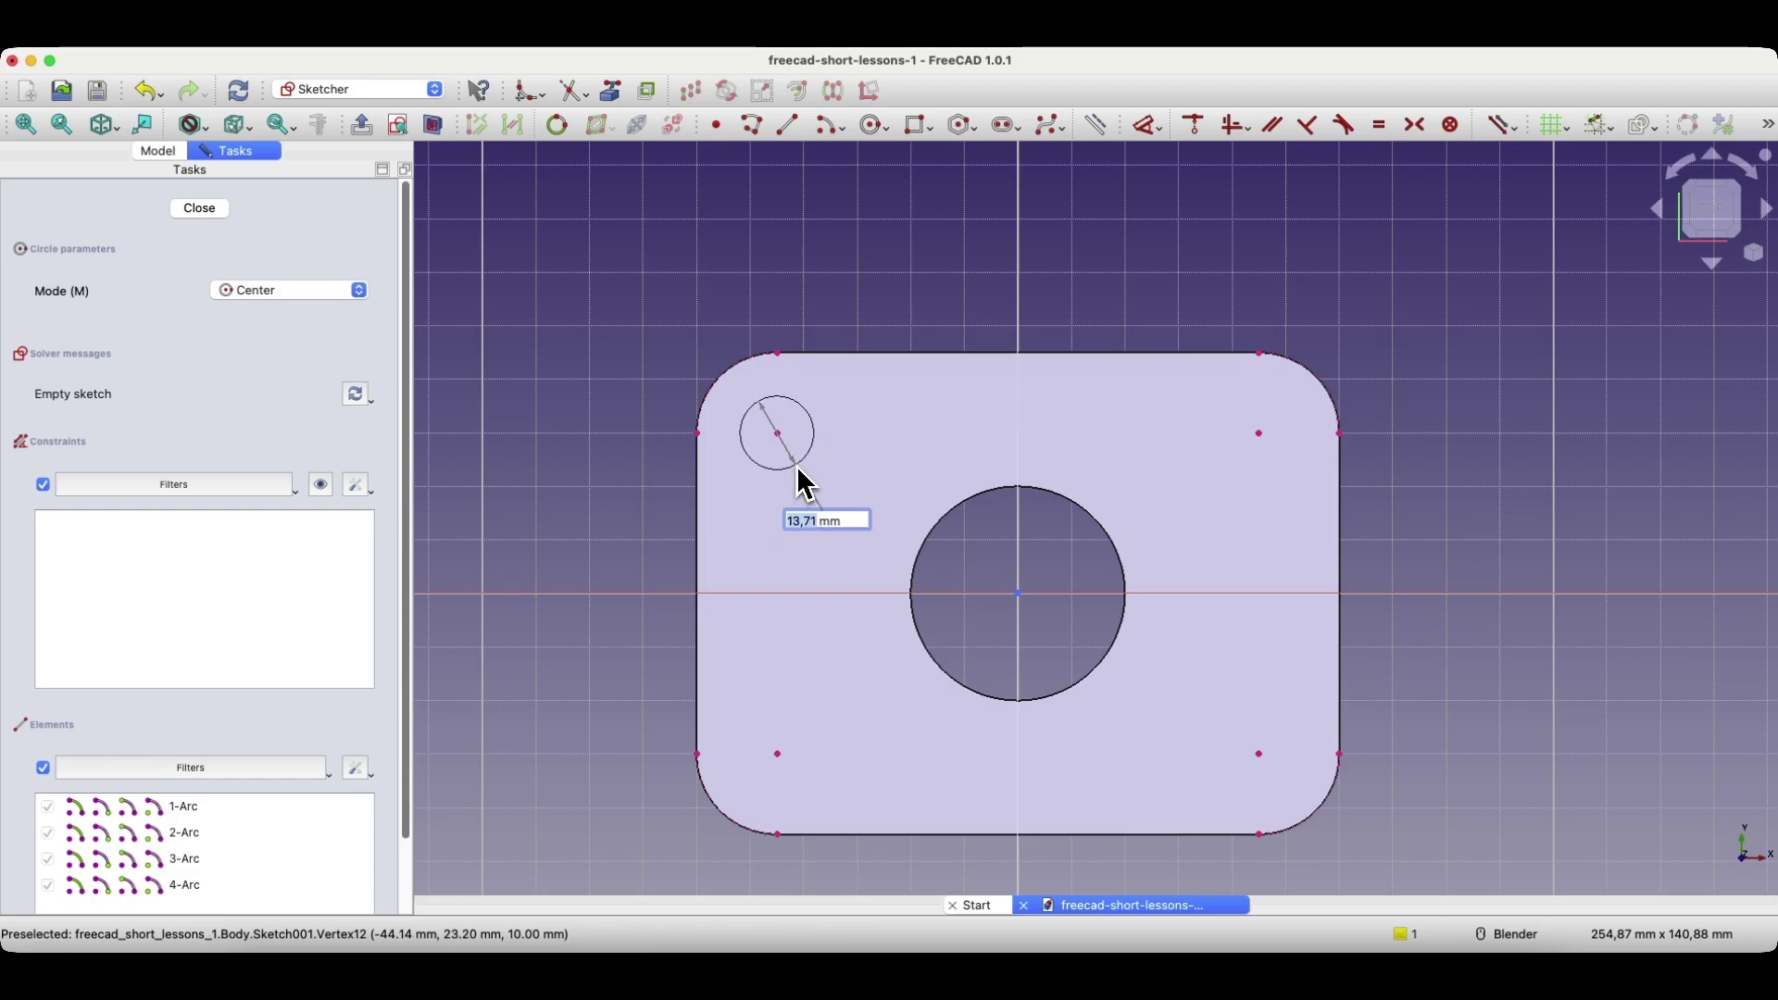
{"action": "type", "text": "10"}
{"action": "key", "text": "Return"}
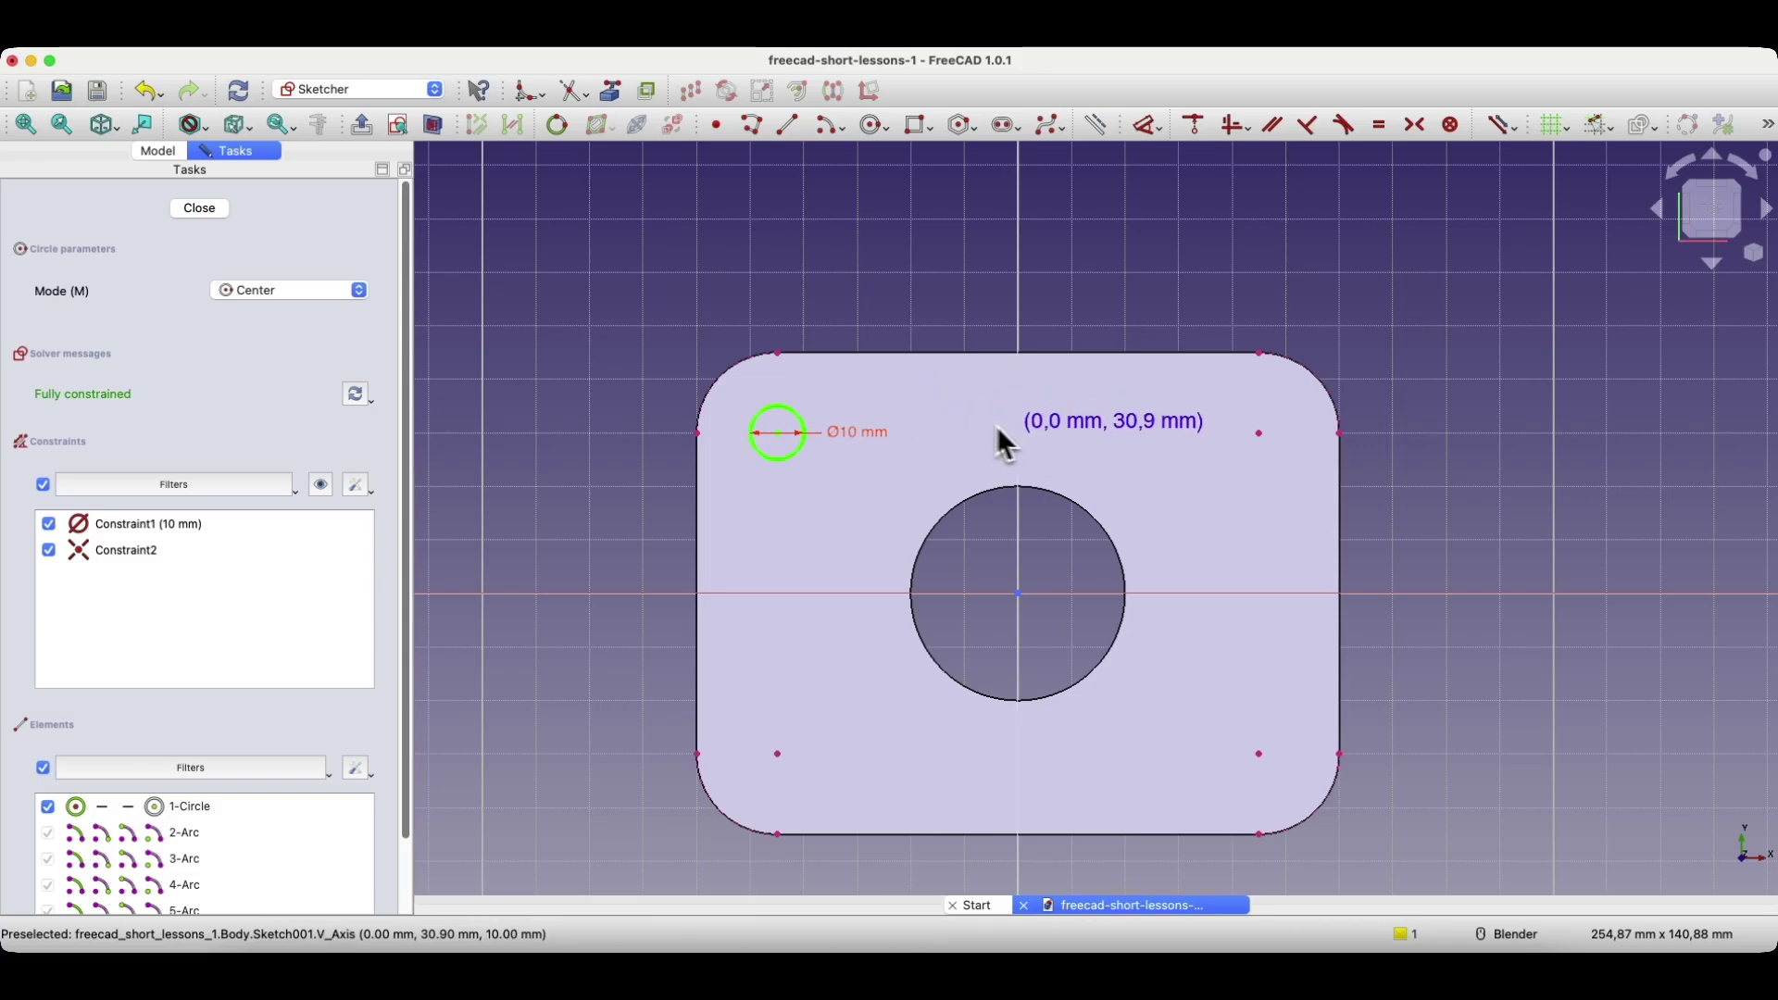
Add circles at the top-right, bottom-right and bottom-left corners, nudging the bottom-right one down.
{"action": "left_click", "coordinate": [1261, 433]}
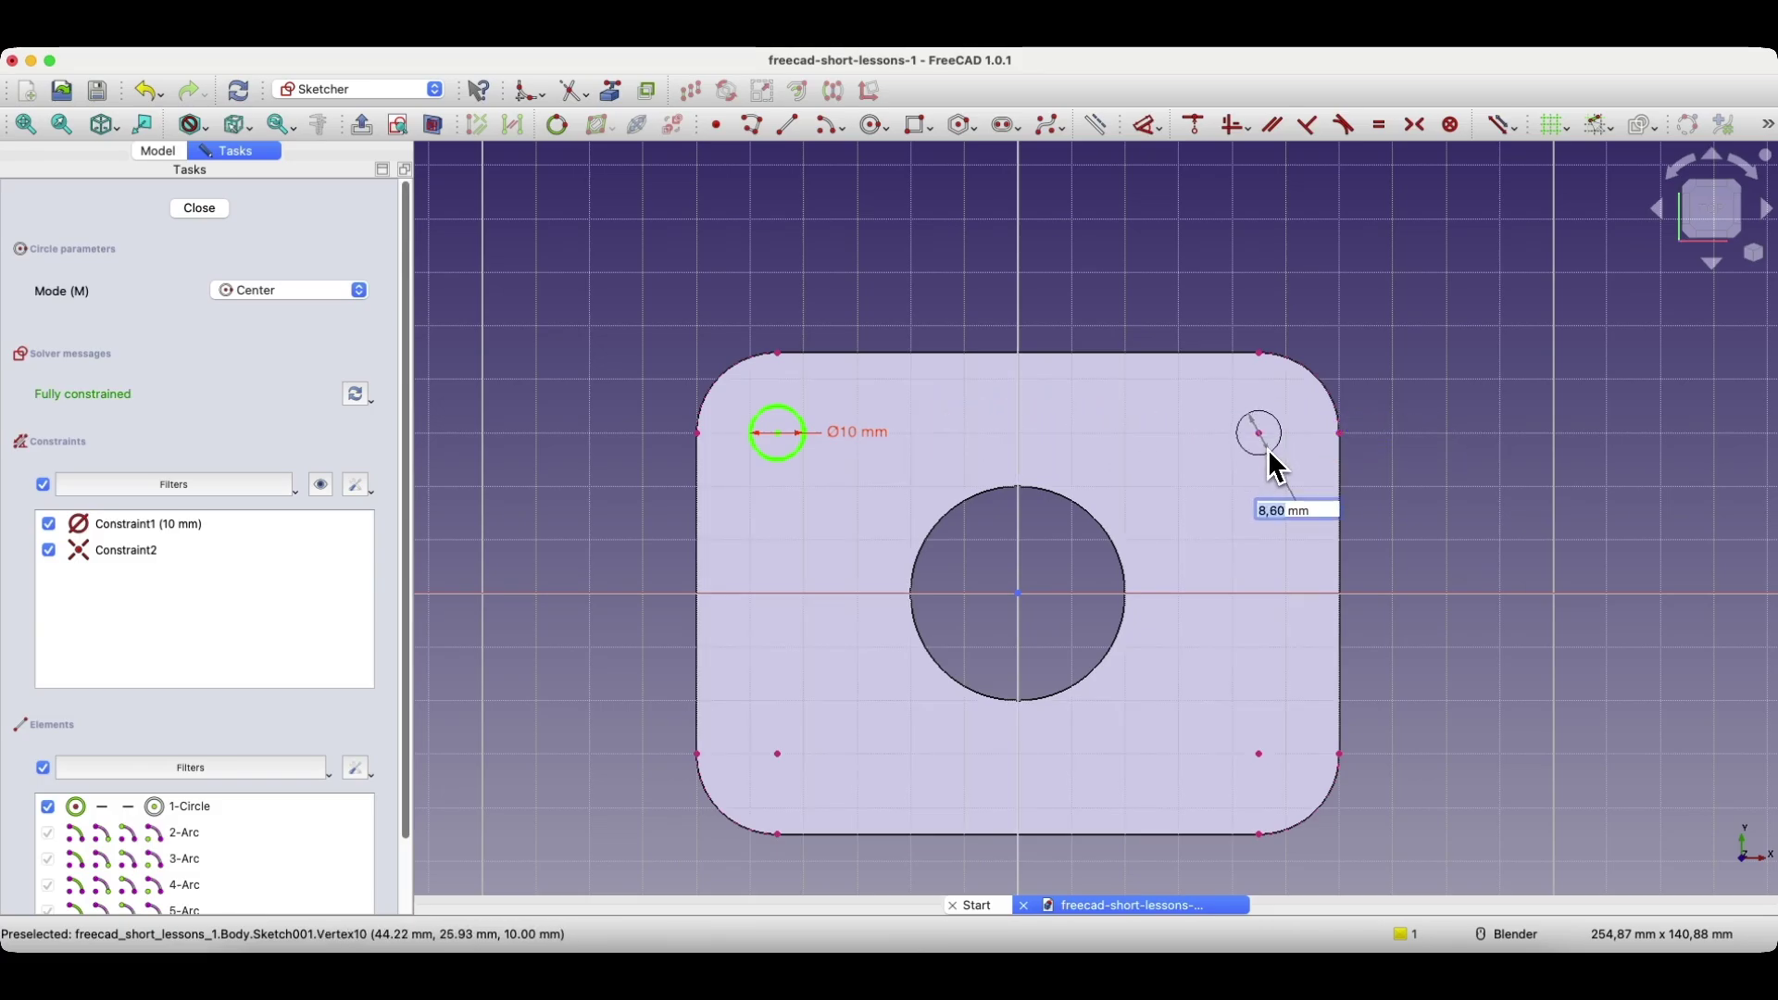
{"action": "left_click", "coordinate": [1272, 455]}
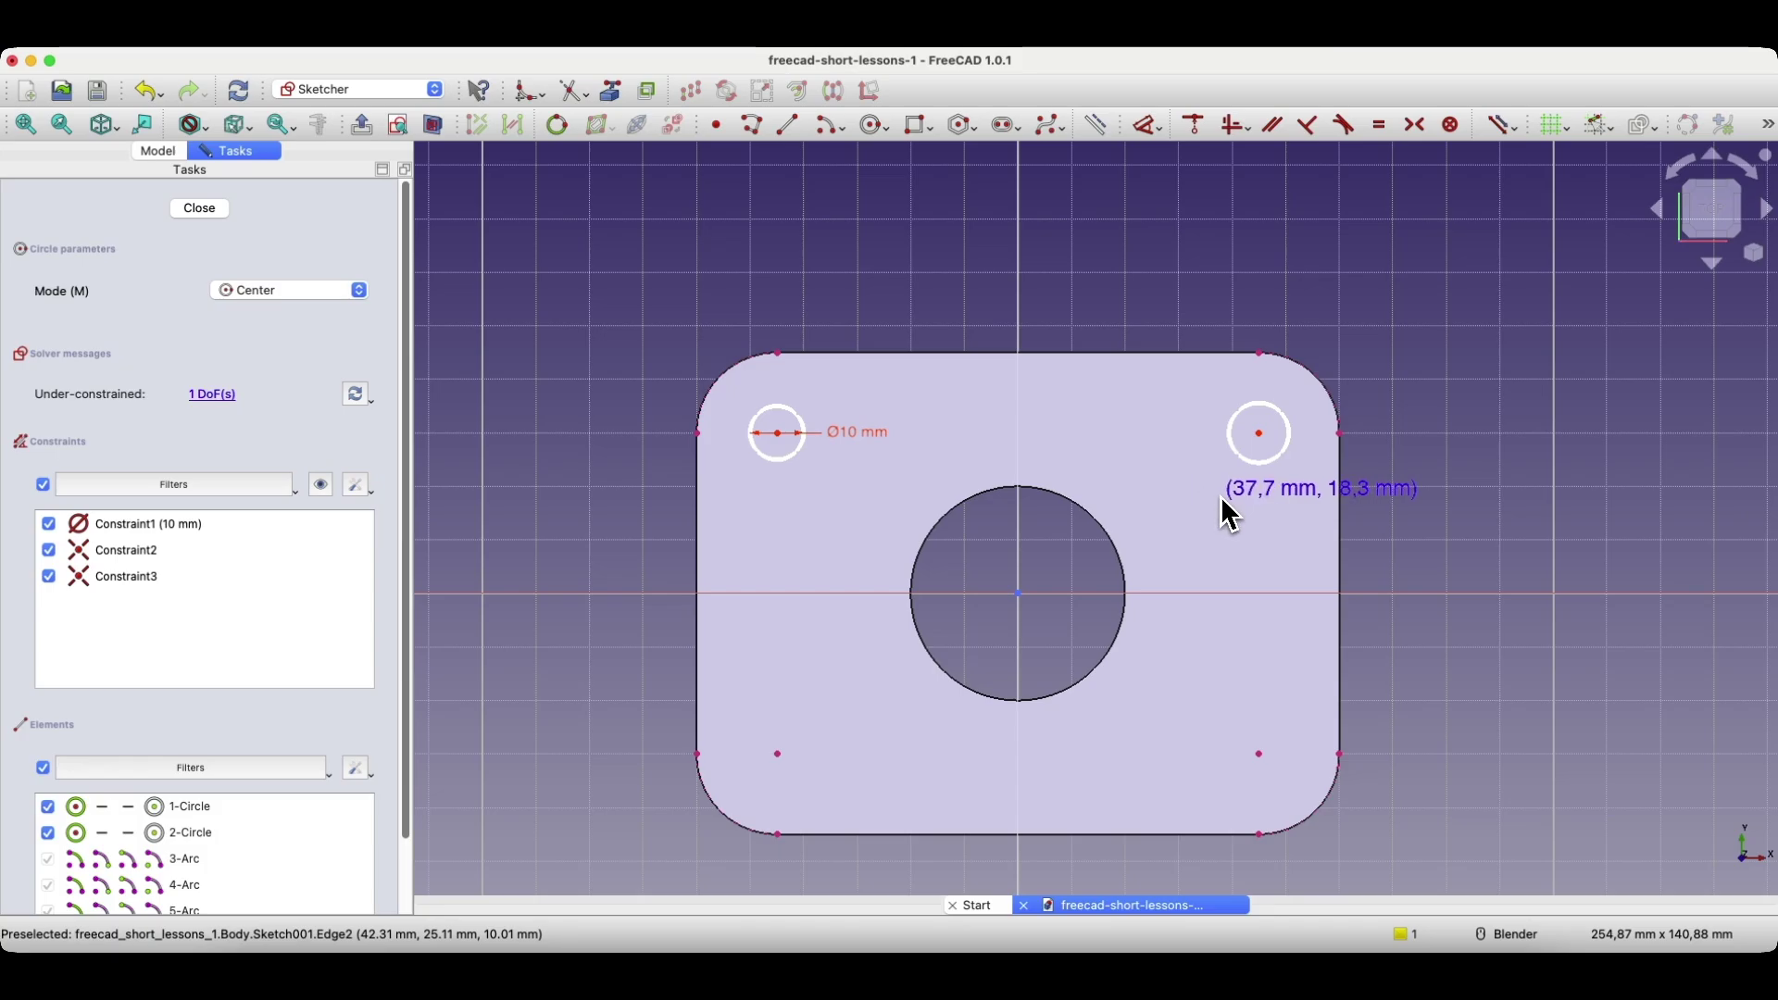
{"action": "left_click", "coordinate": [1248, 718]}
{"action": "left_click", "coordinate": [1273, 736]}
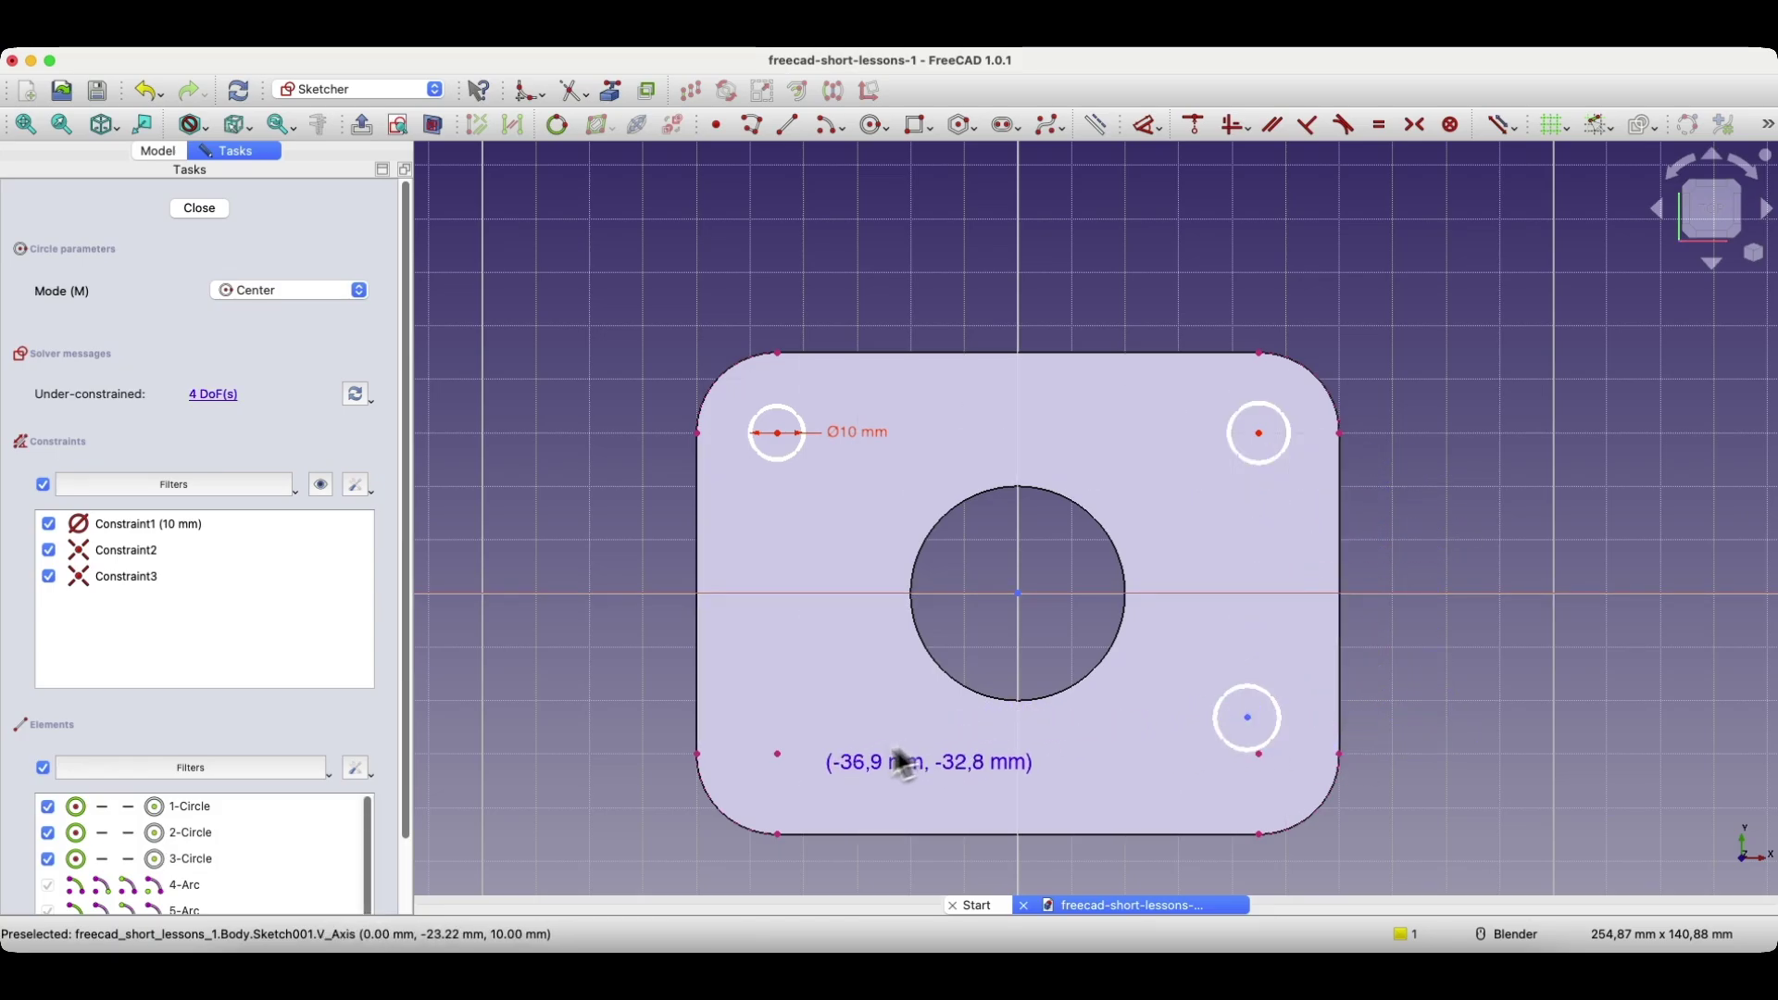
{"action": "left_click", "coordinate": [808, 776]}
{"action": "left_click", "coordinate": [828, 790]}
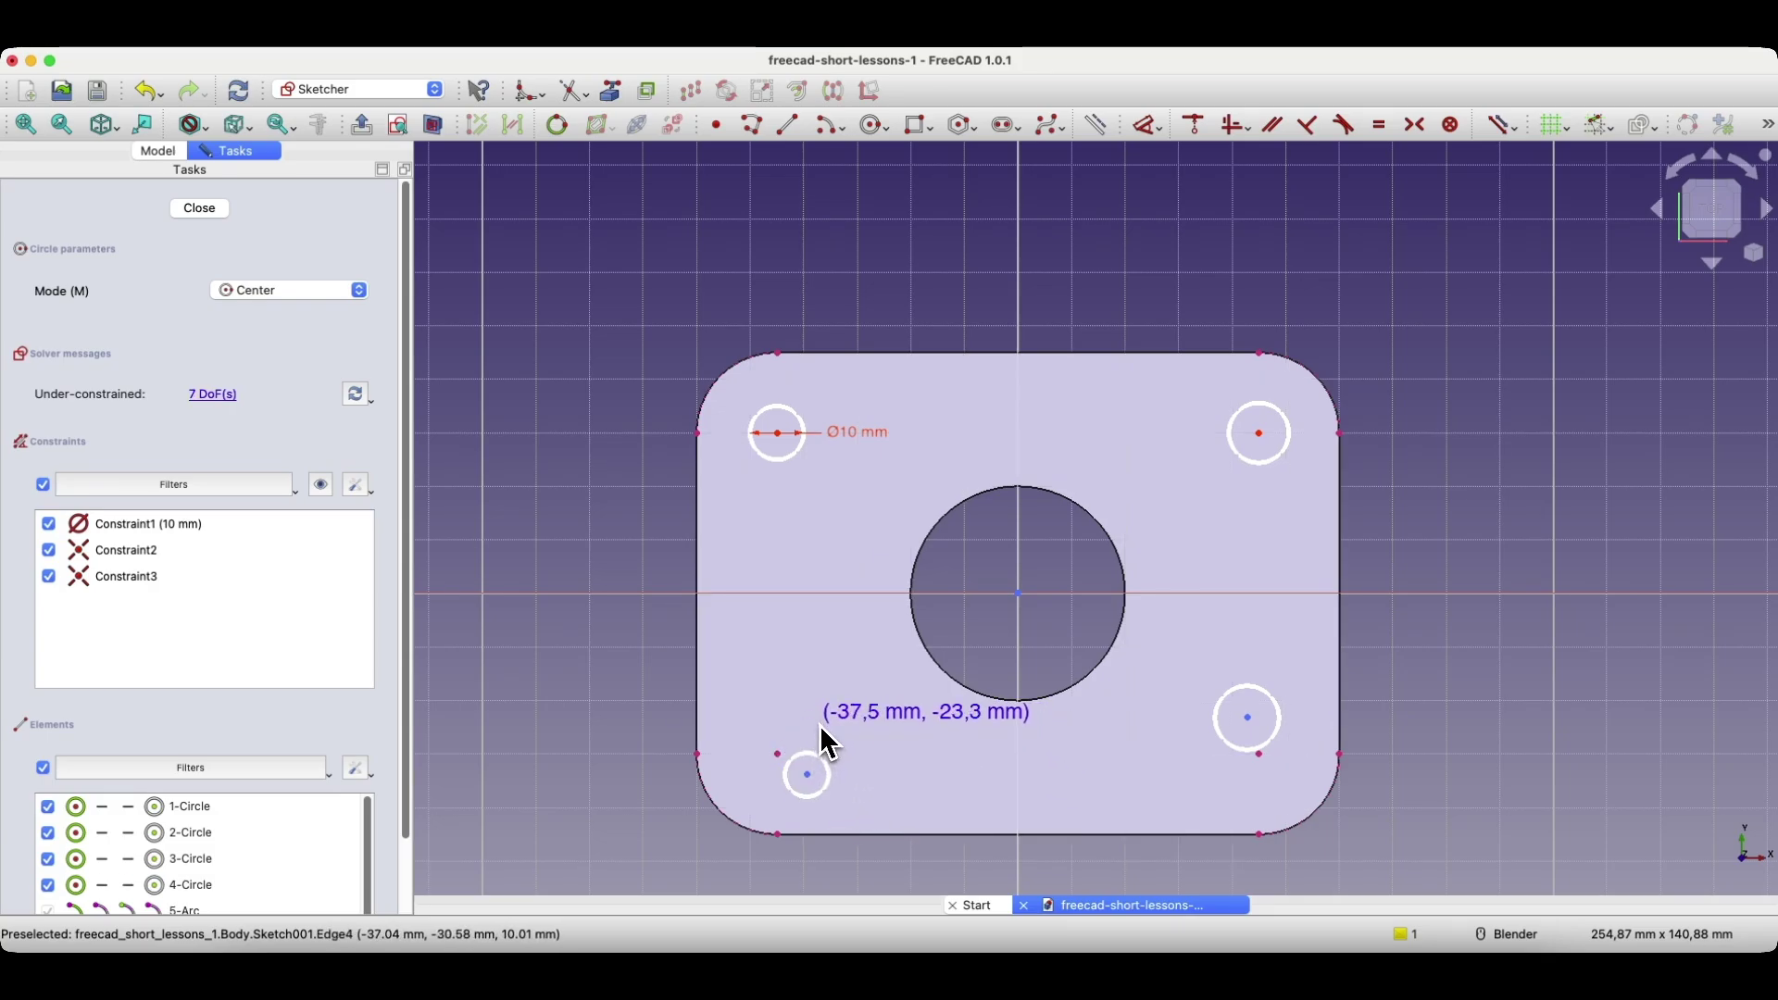
{"action": "key", "text": "Escape"}
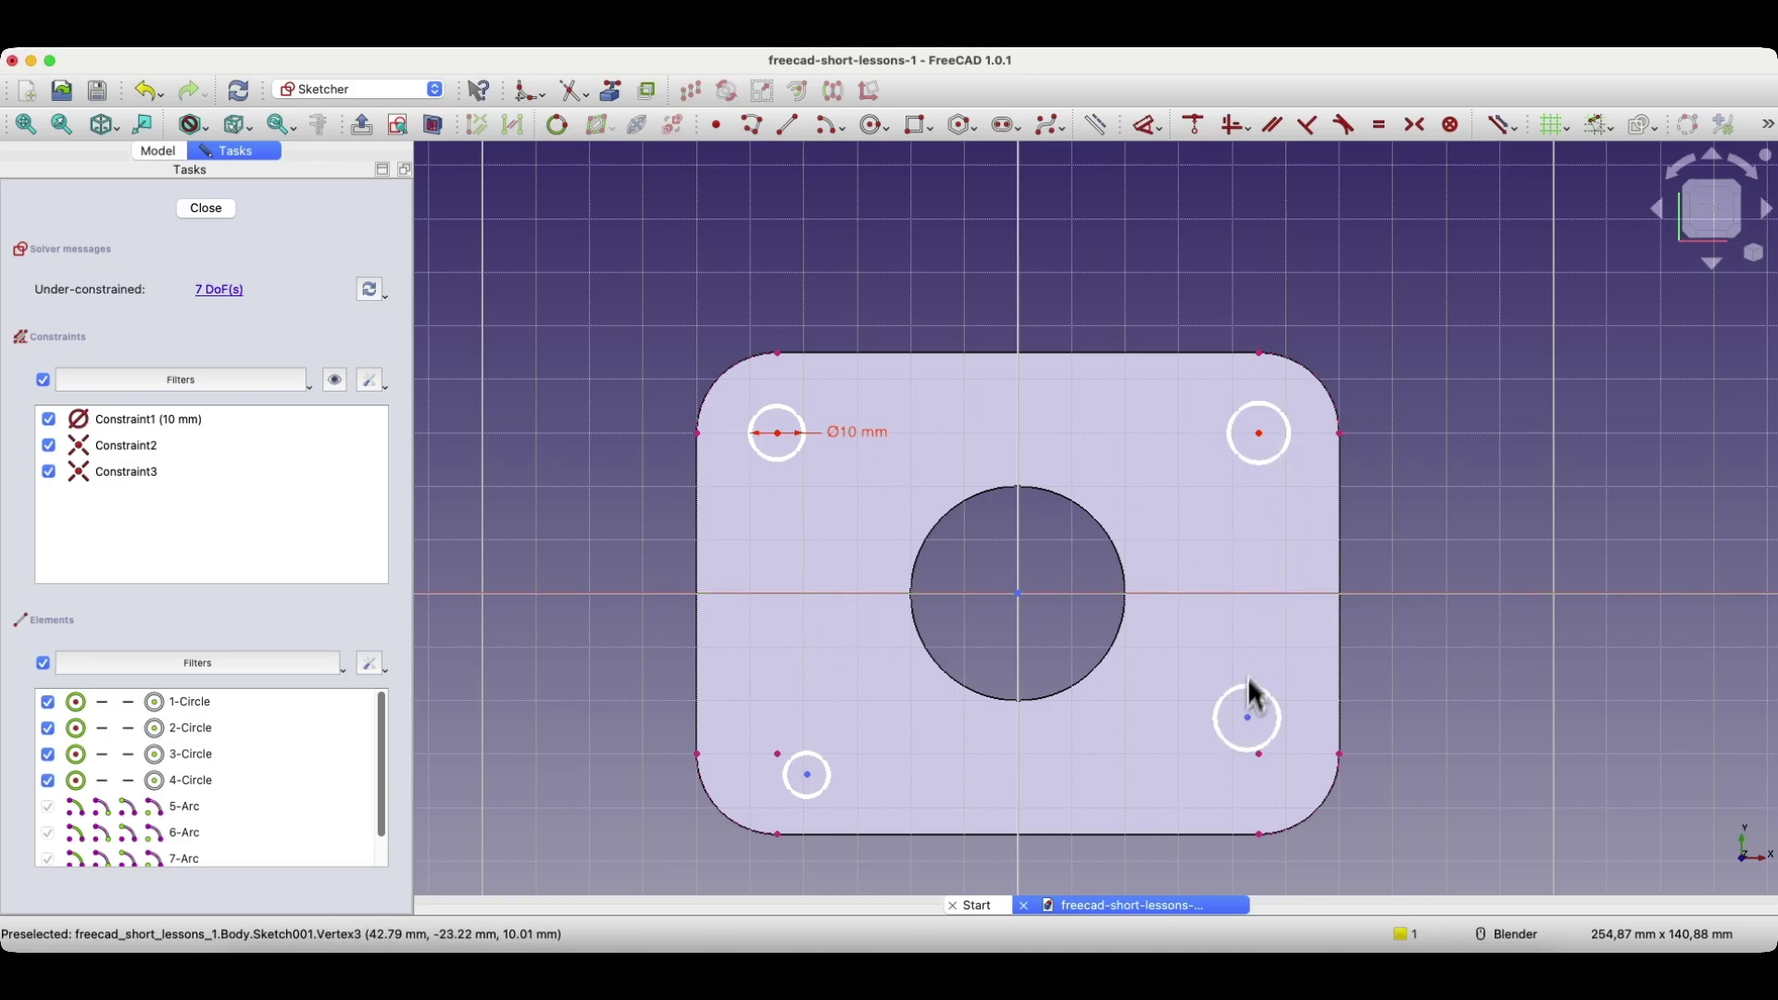
{"action": "left_click_drag", "start_coordinate": [1248, 721], "coordinate": [1249, 741]}
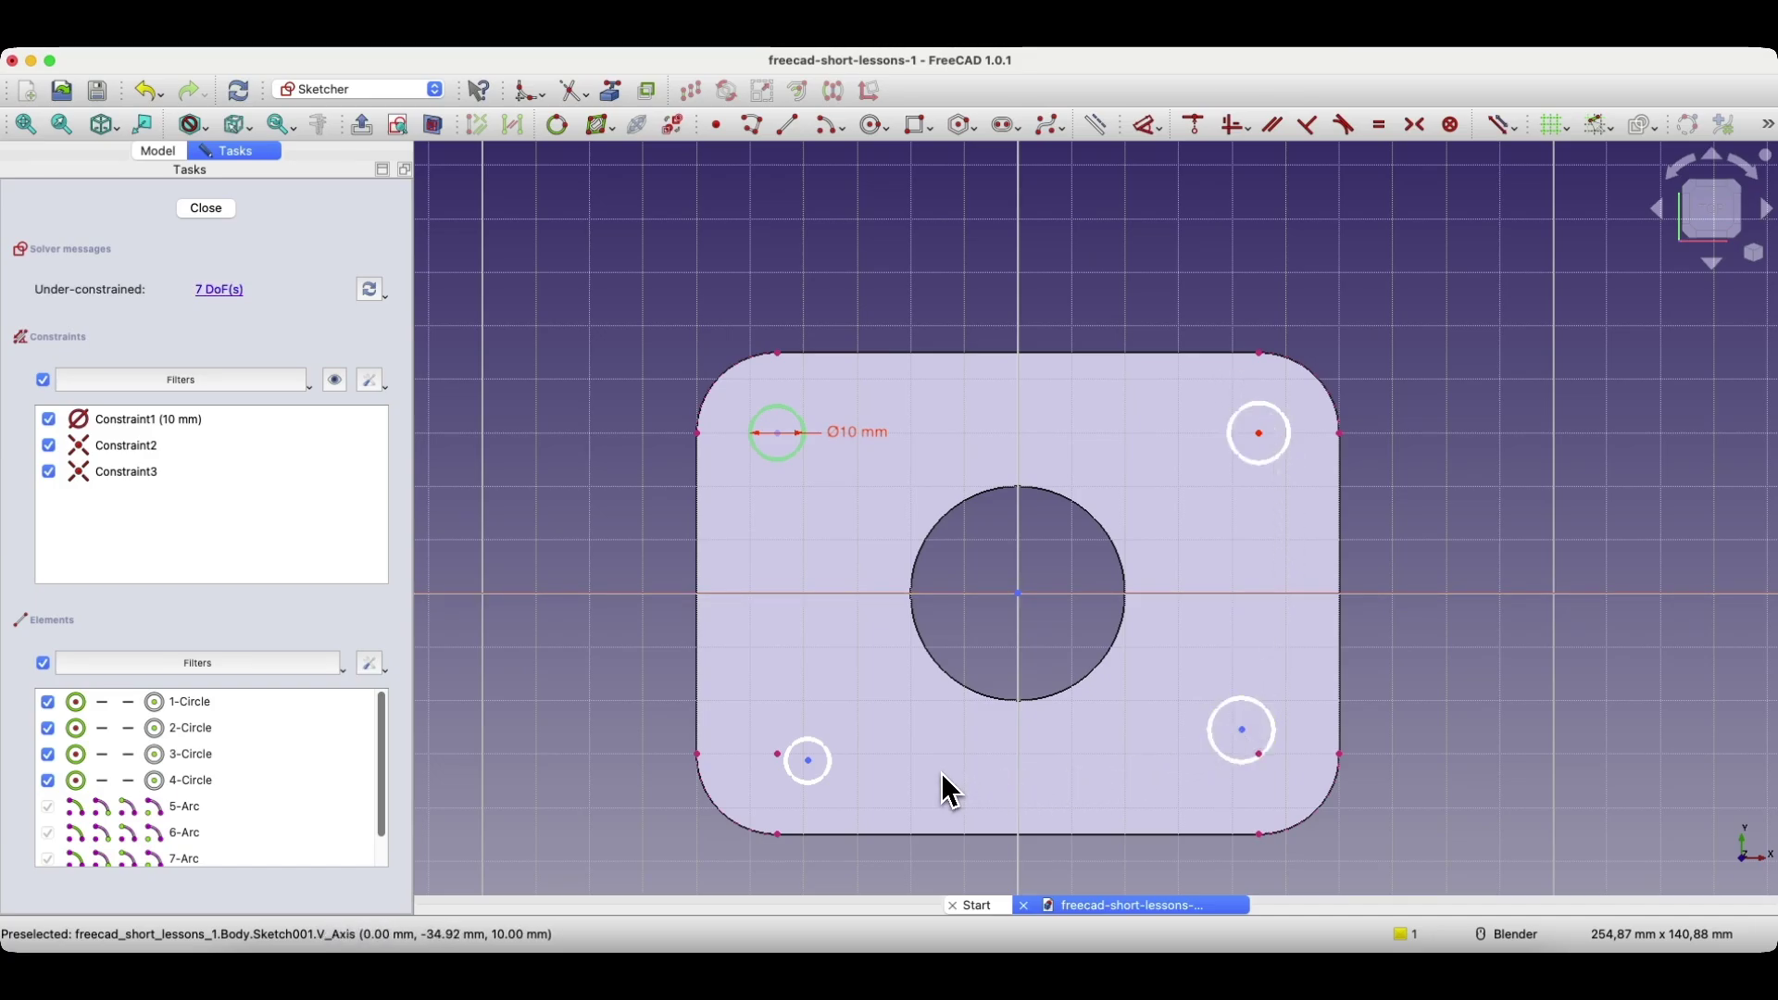
Constrain all four corner circles to be equal in size to the Ø10 mm circle.
{"action": "left_click", "coordinate": [803, 453]}
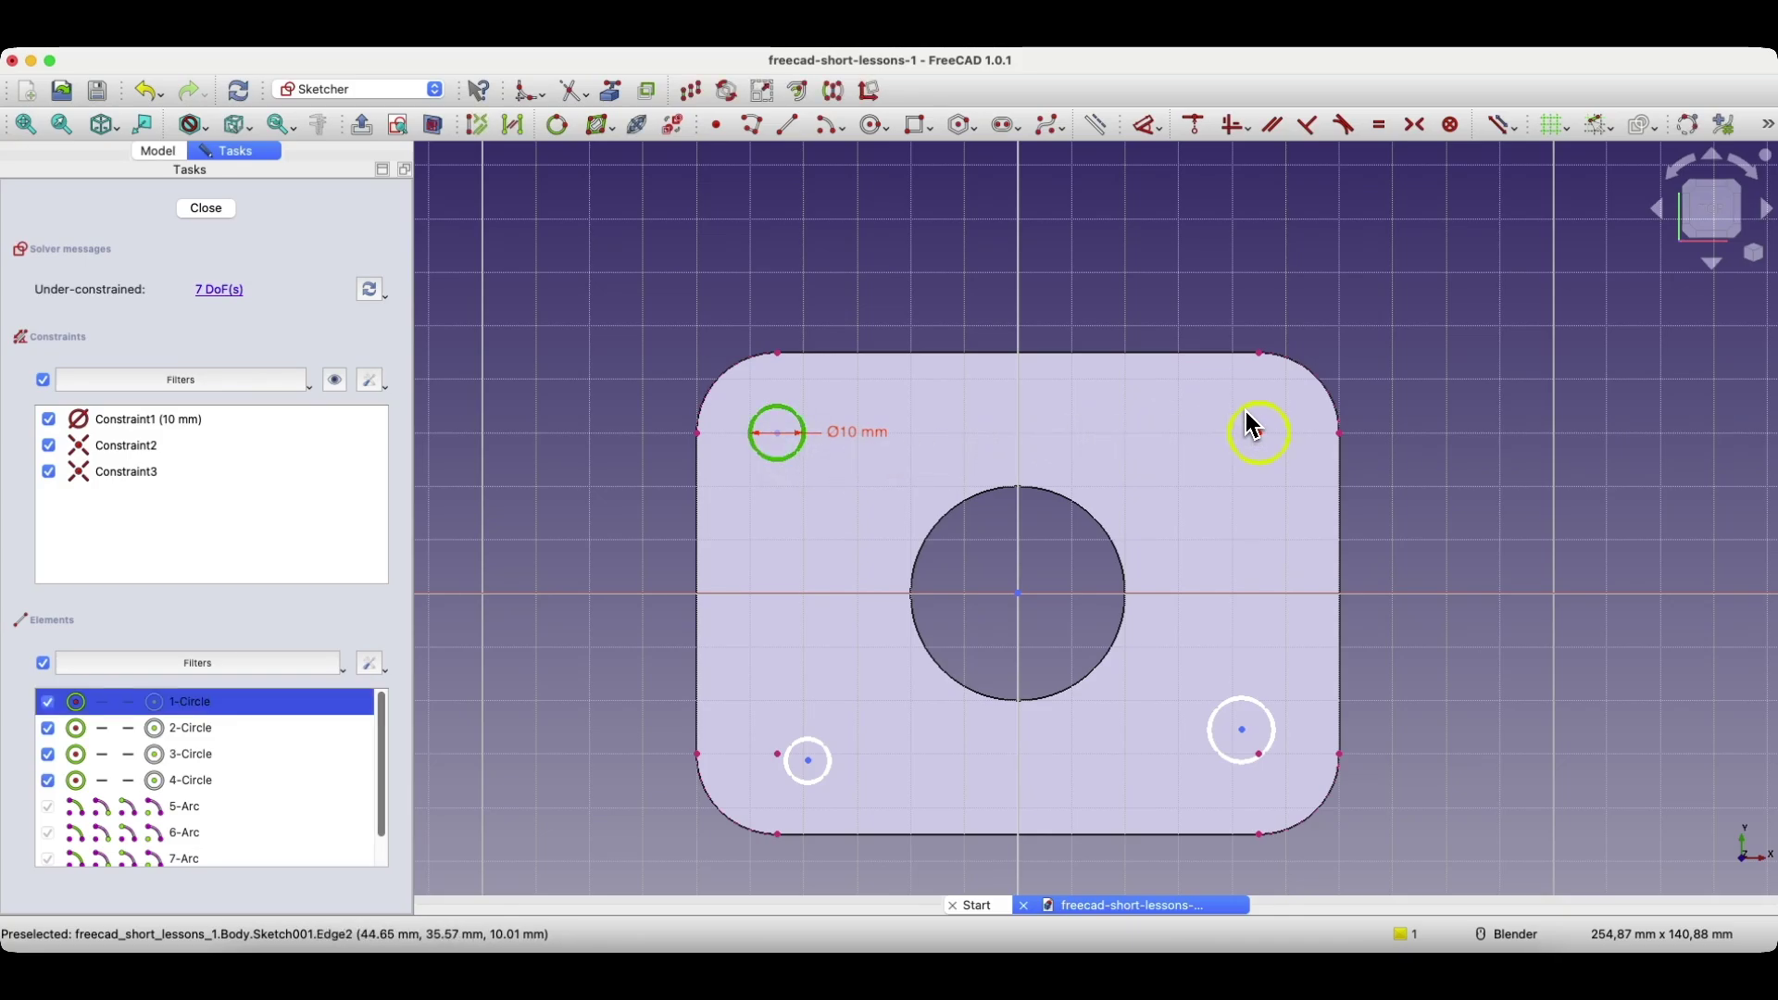
{"action": "left_click", "coordinate": [1247, 411]}
{"action": "left_click", "coordinate": [1210, 713]}
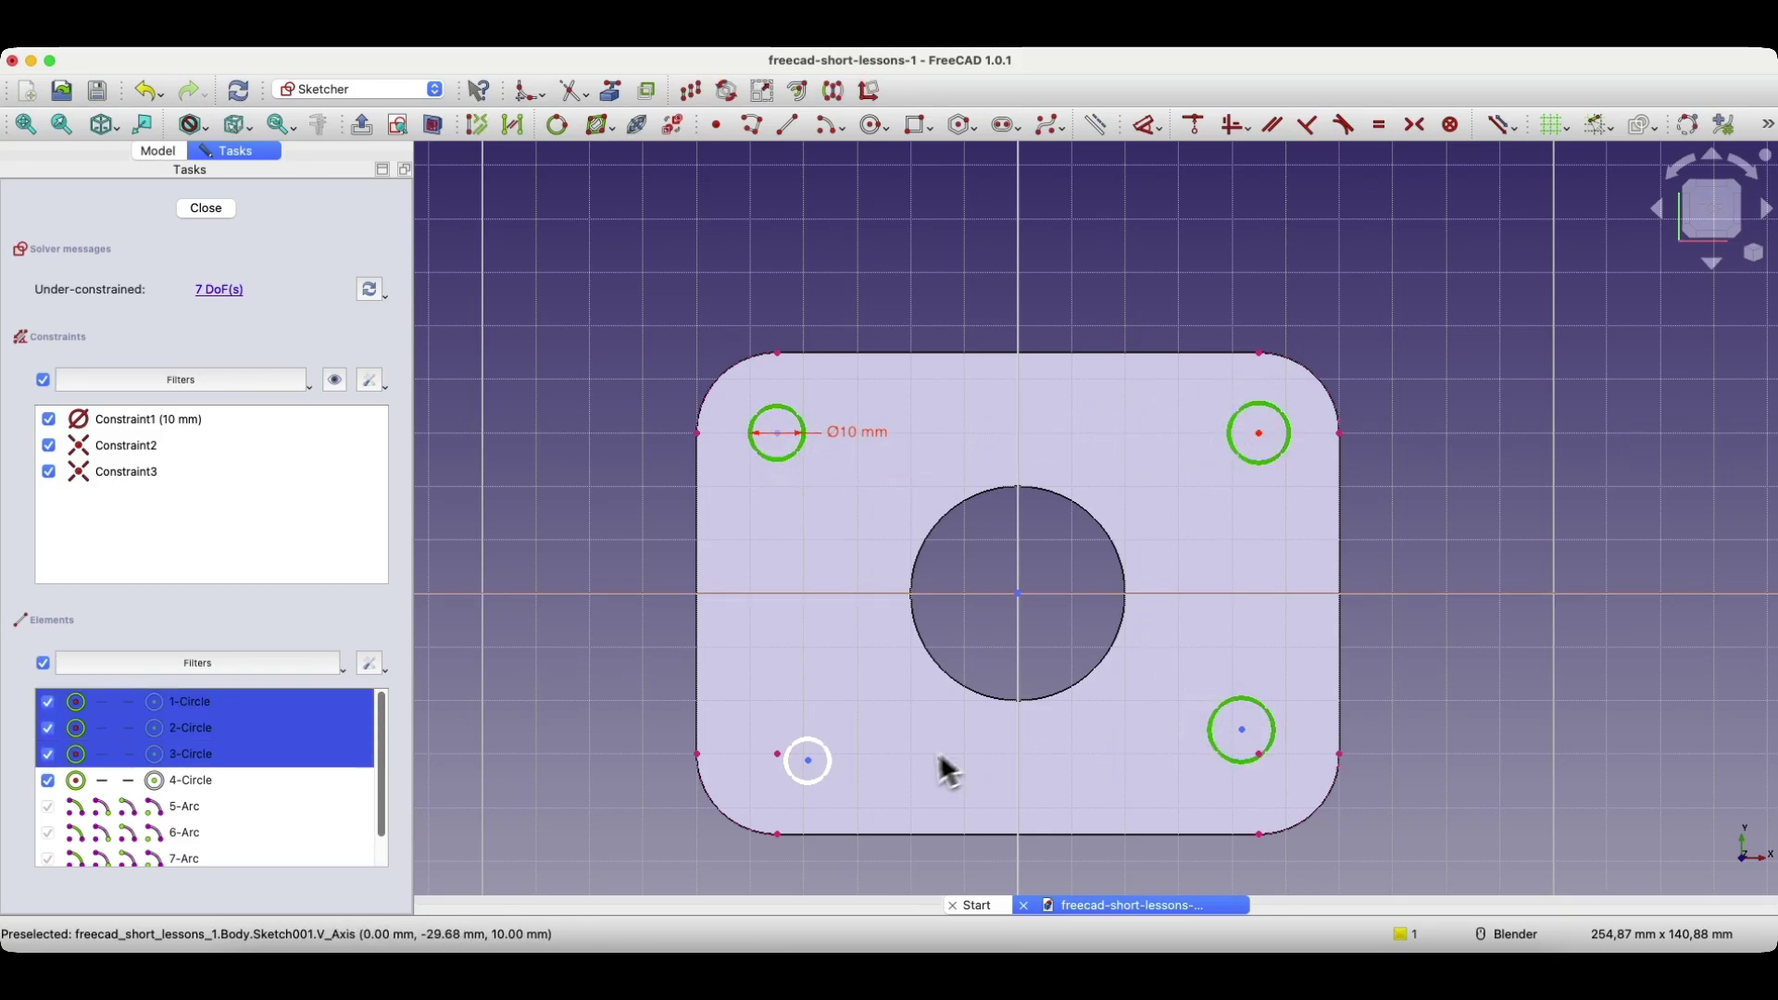
{"action": "left_click", "coordinate": [829, 786]}
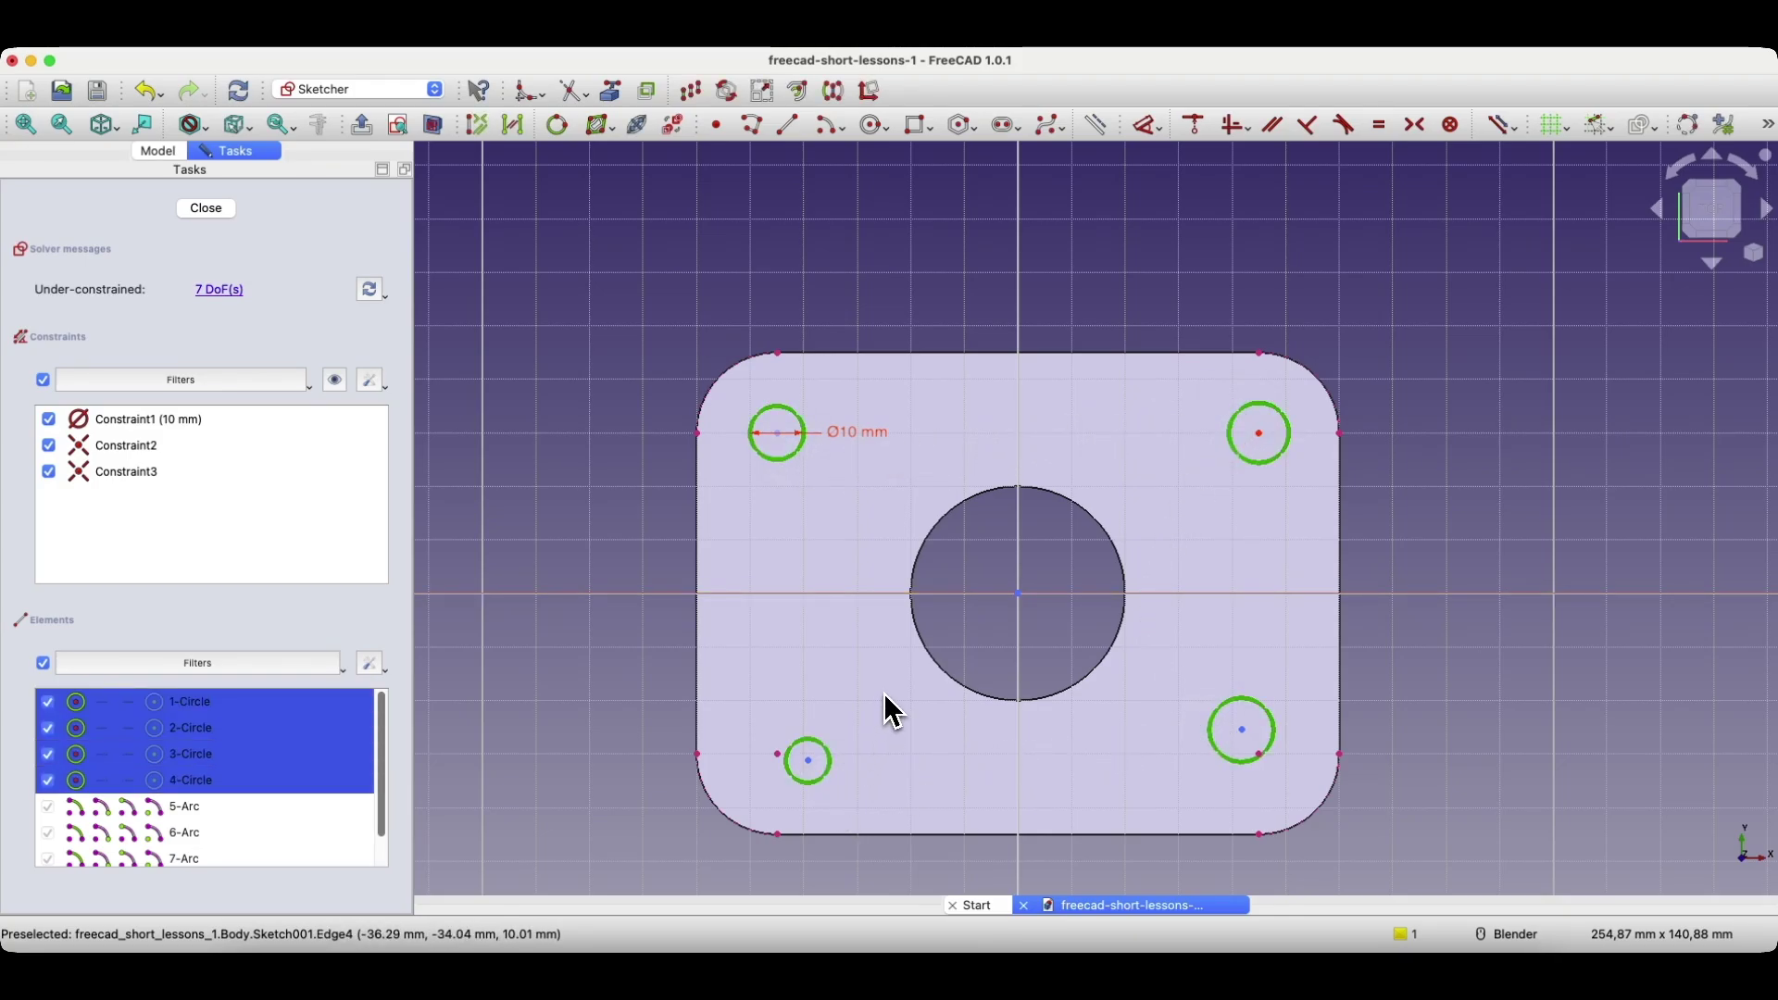
{"action": "left_click", "coordinate": [1380, 127]}
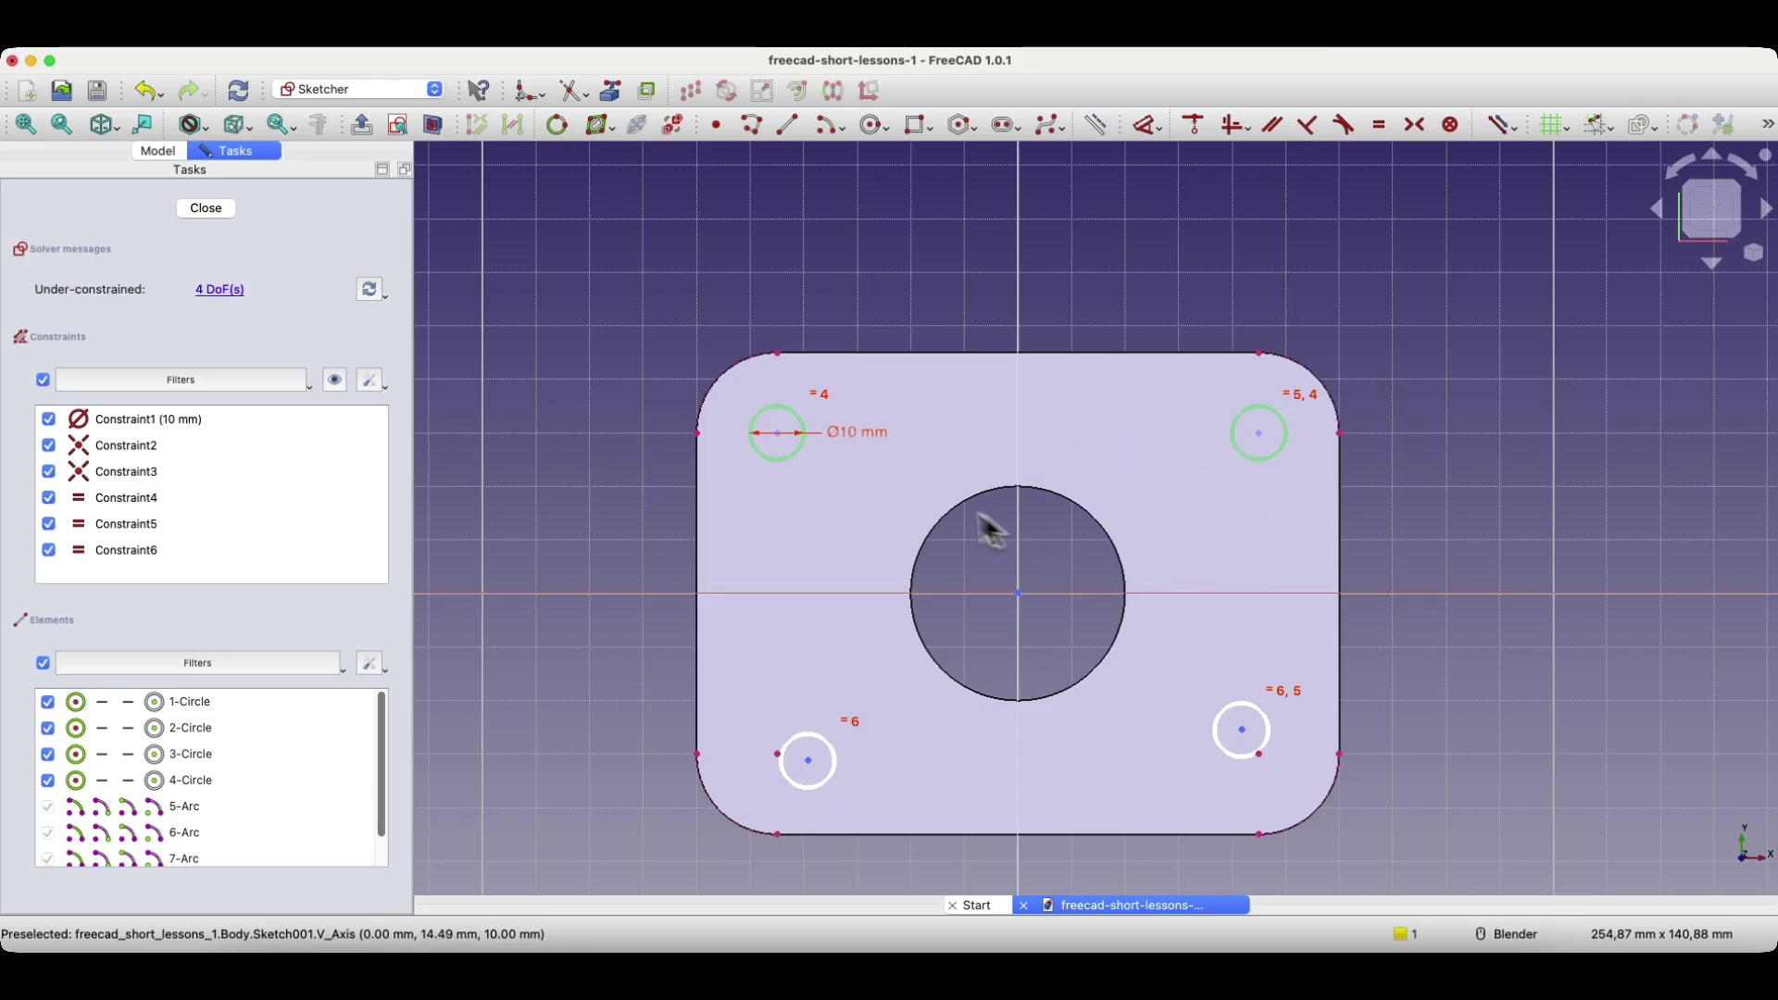
{"action": "double_click", "coordinate": [848, 435]}
{"action": "type", "text": "5"}
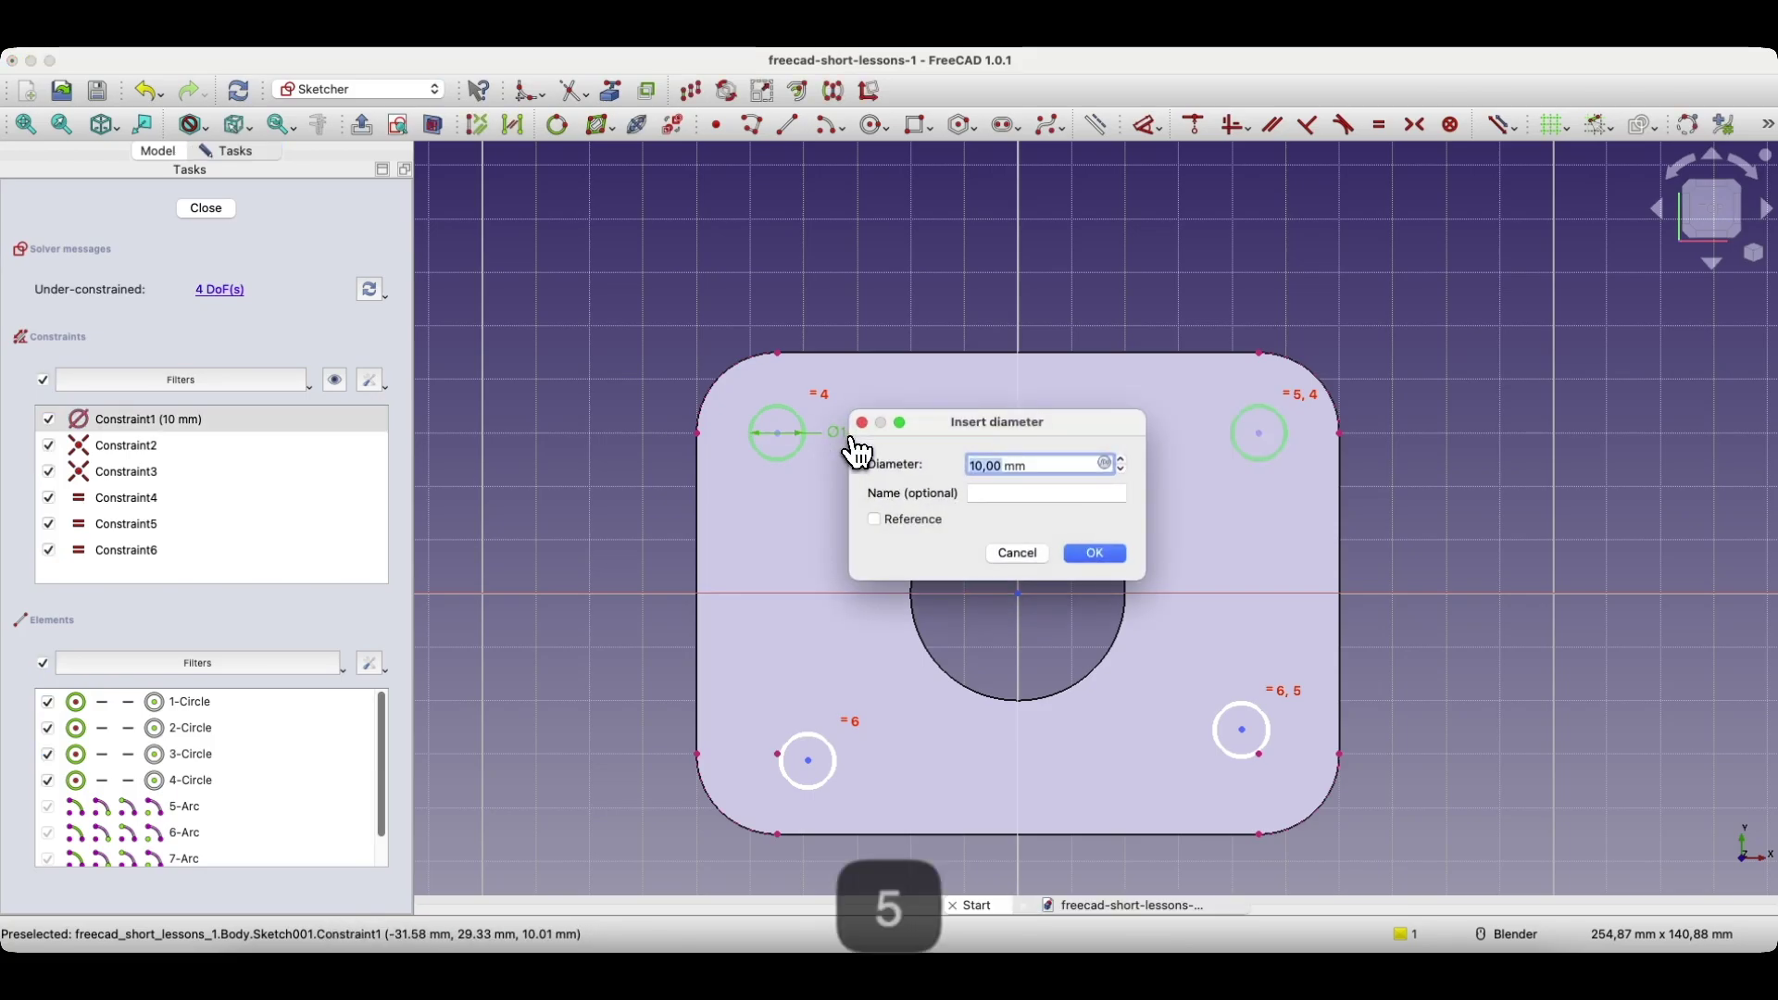
{"action": "key", "text": "Return"}
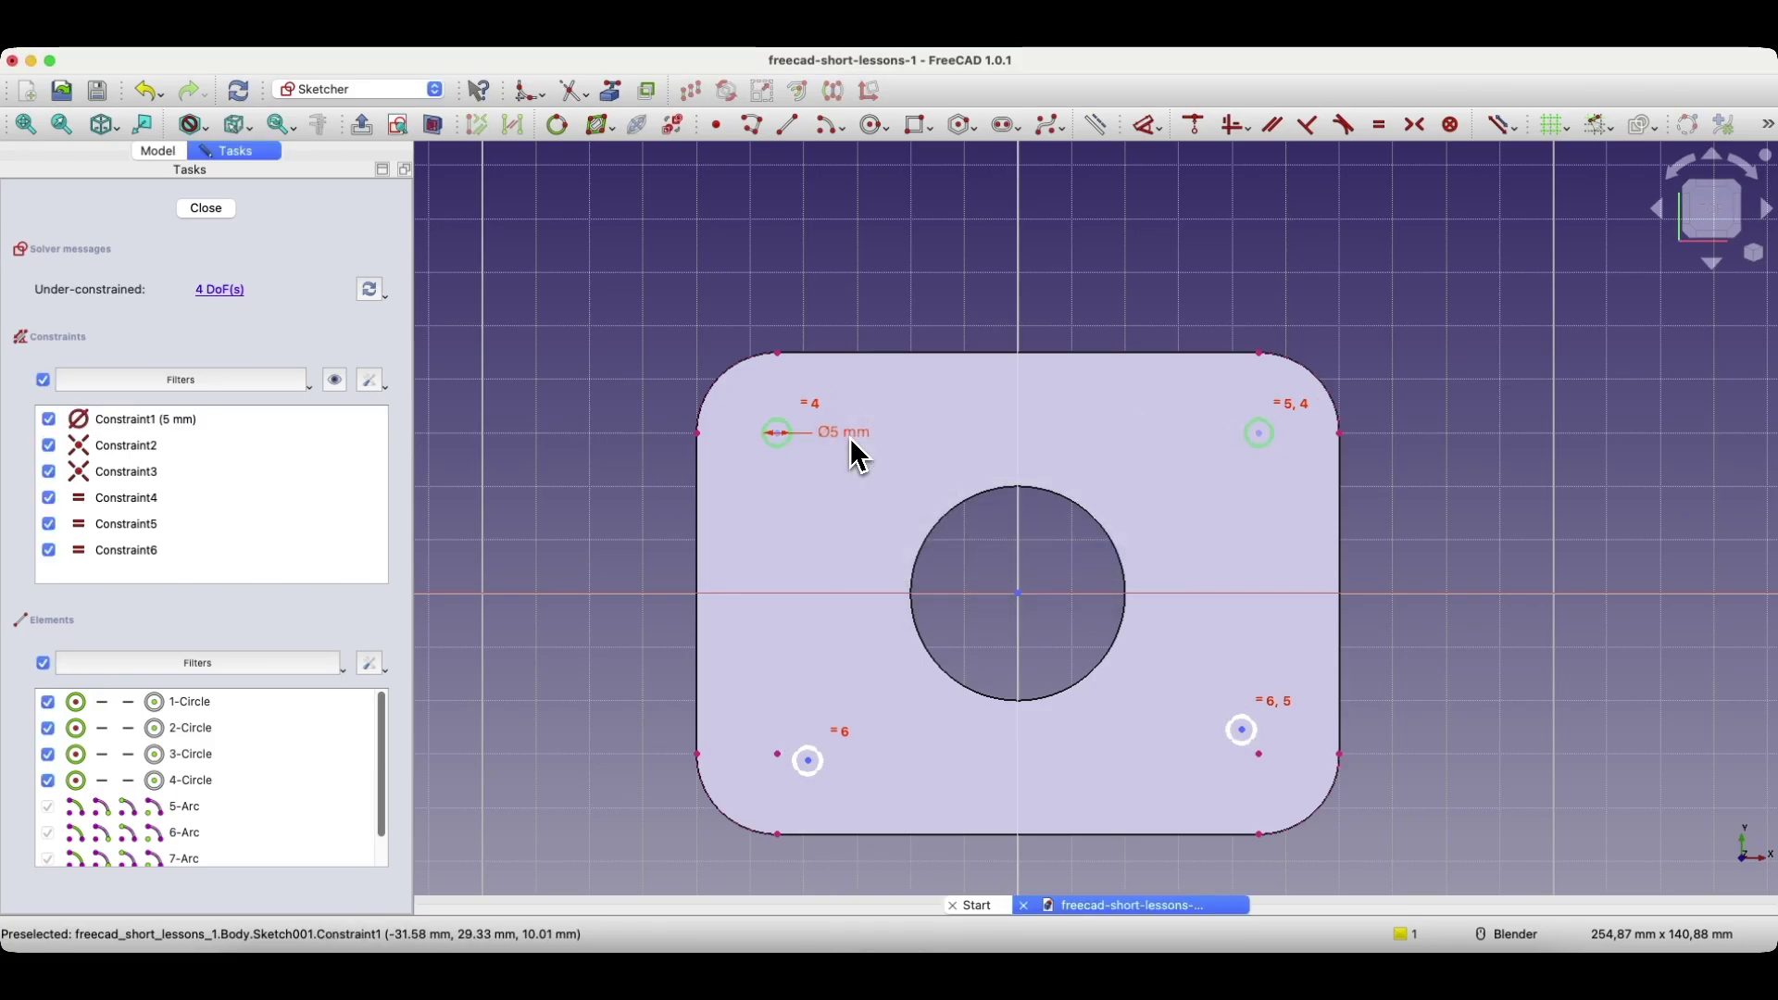
{"action": "double_click", "coordinate": [841, 435]}
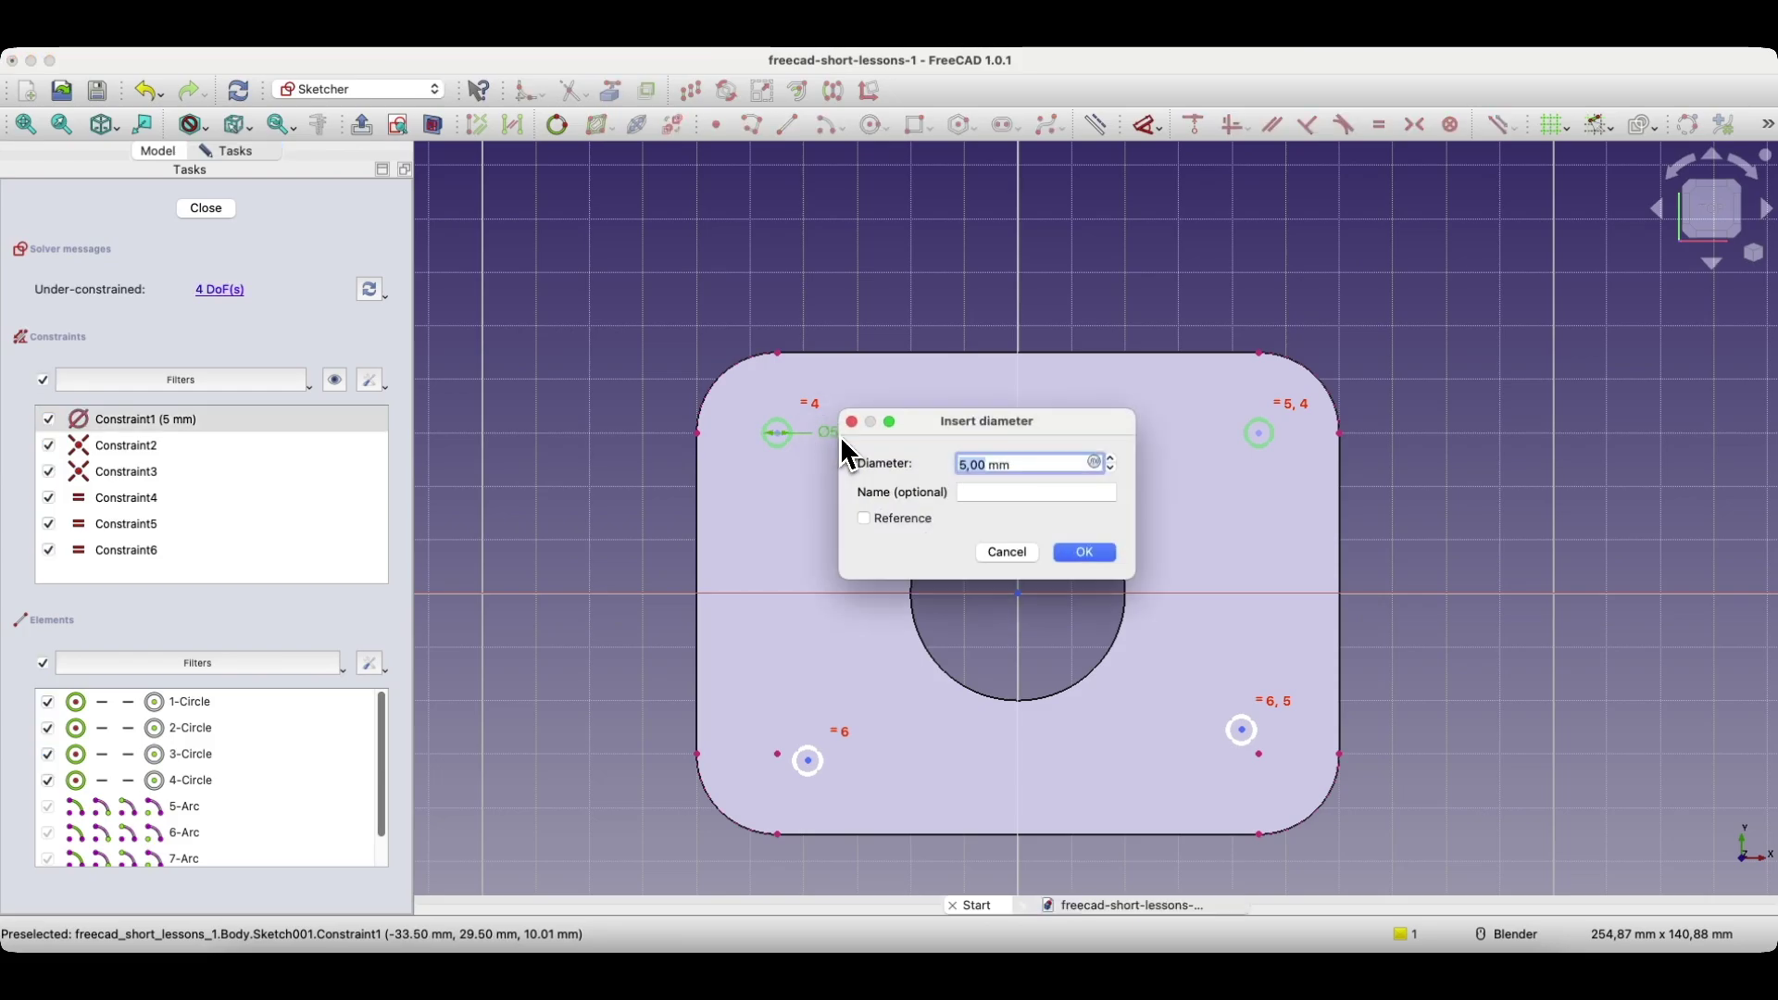
{"action": "type", "text": "10"}
{"action": "key", "text": "Return"}
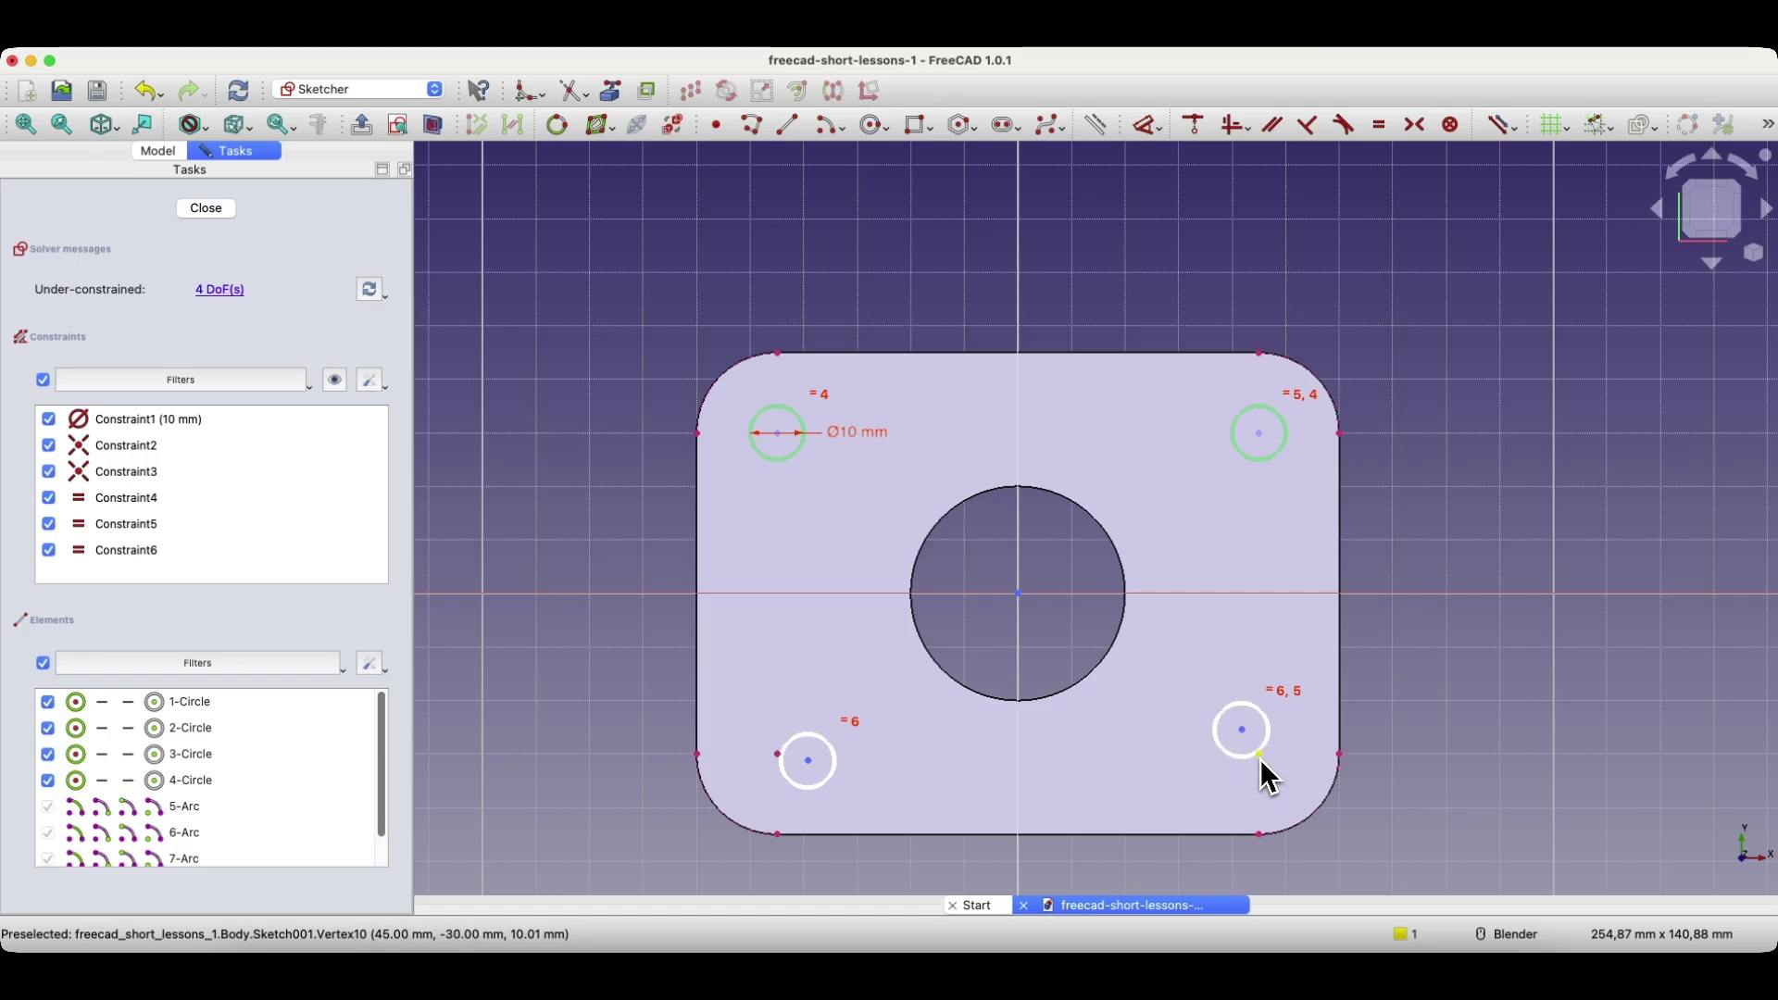
Centre the bottom-right and bottom-left holes on their corner arc centres, then close the sketch.
{"action": "left_click", "coordinate": [1243, 731]}
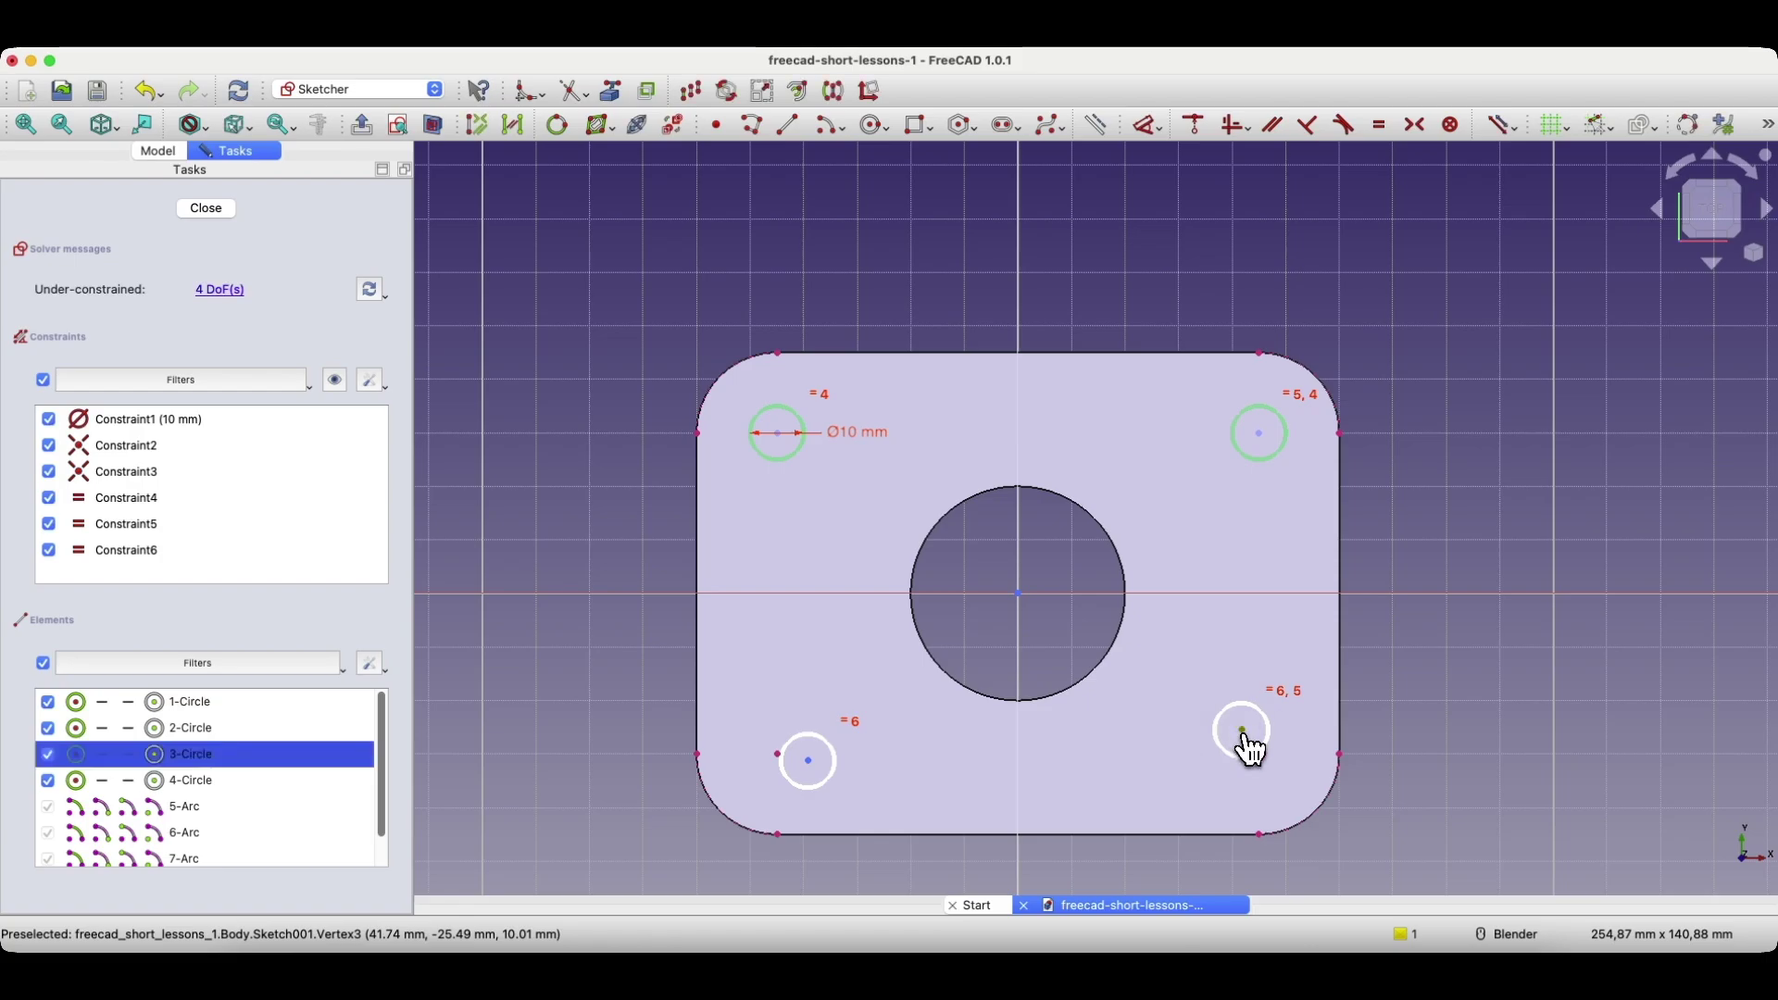
{"action": "left_click", "coordinate": [1259, 755]}
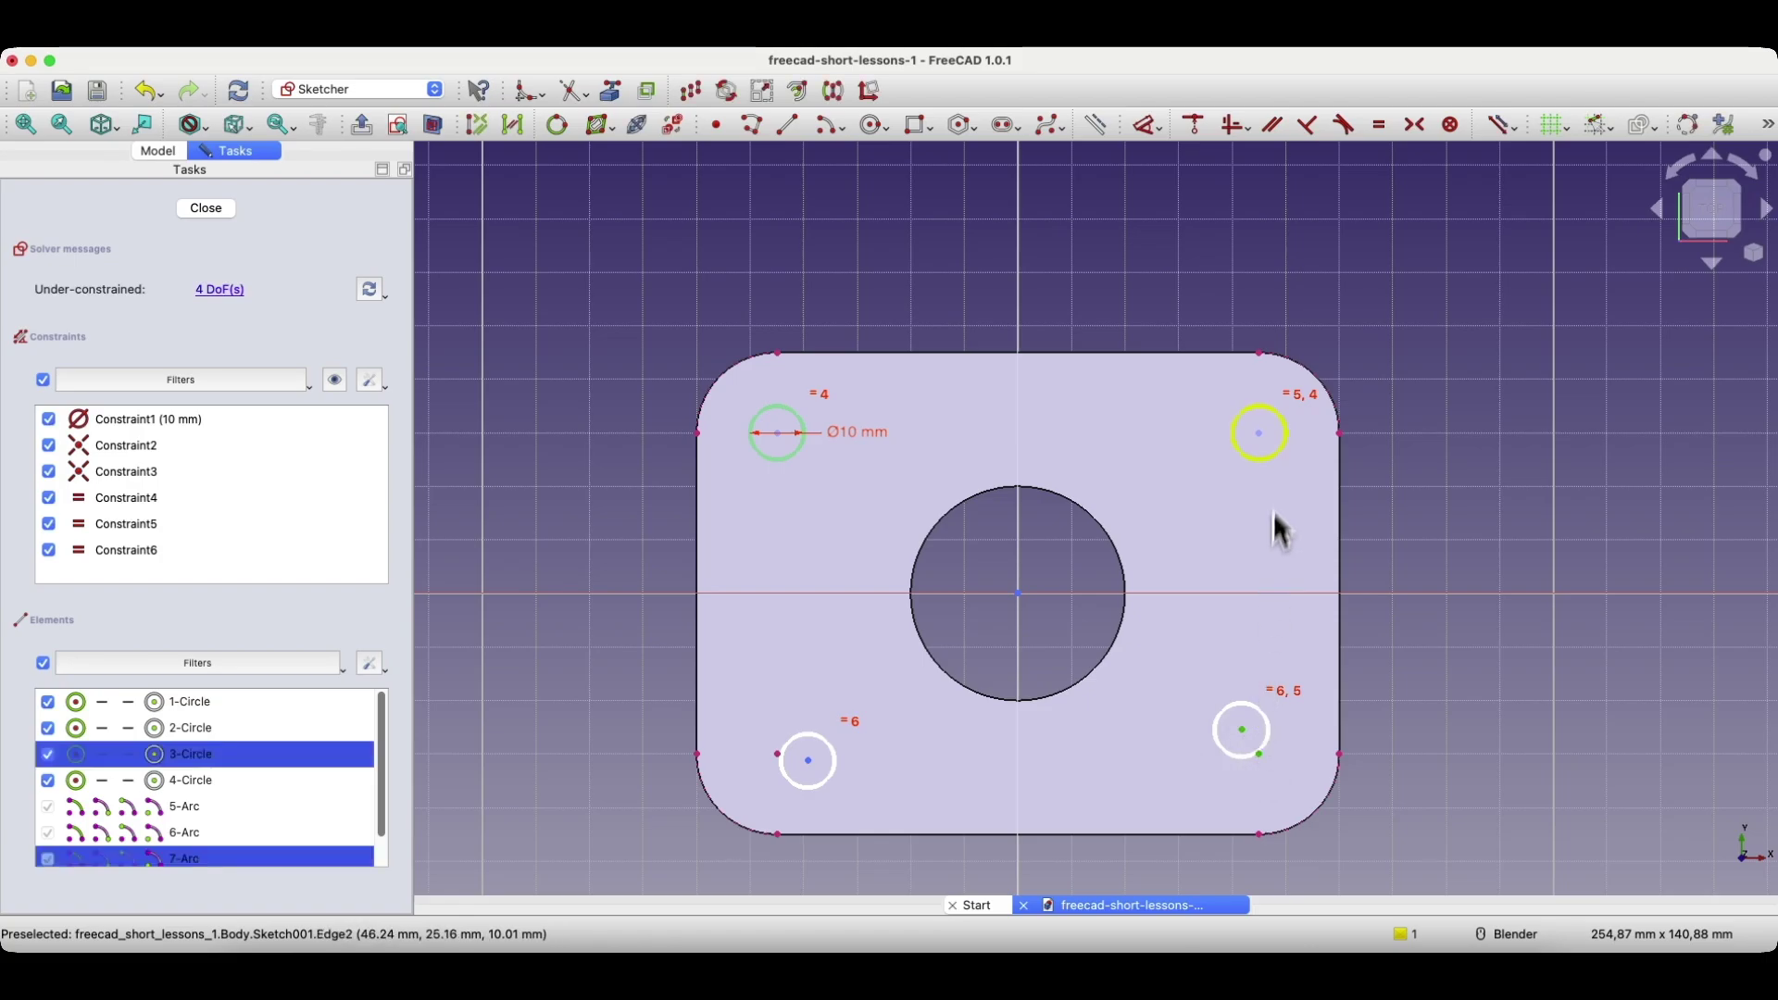
{"action": "left_click", "coordinate": [1199, 131]}
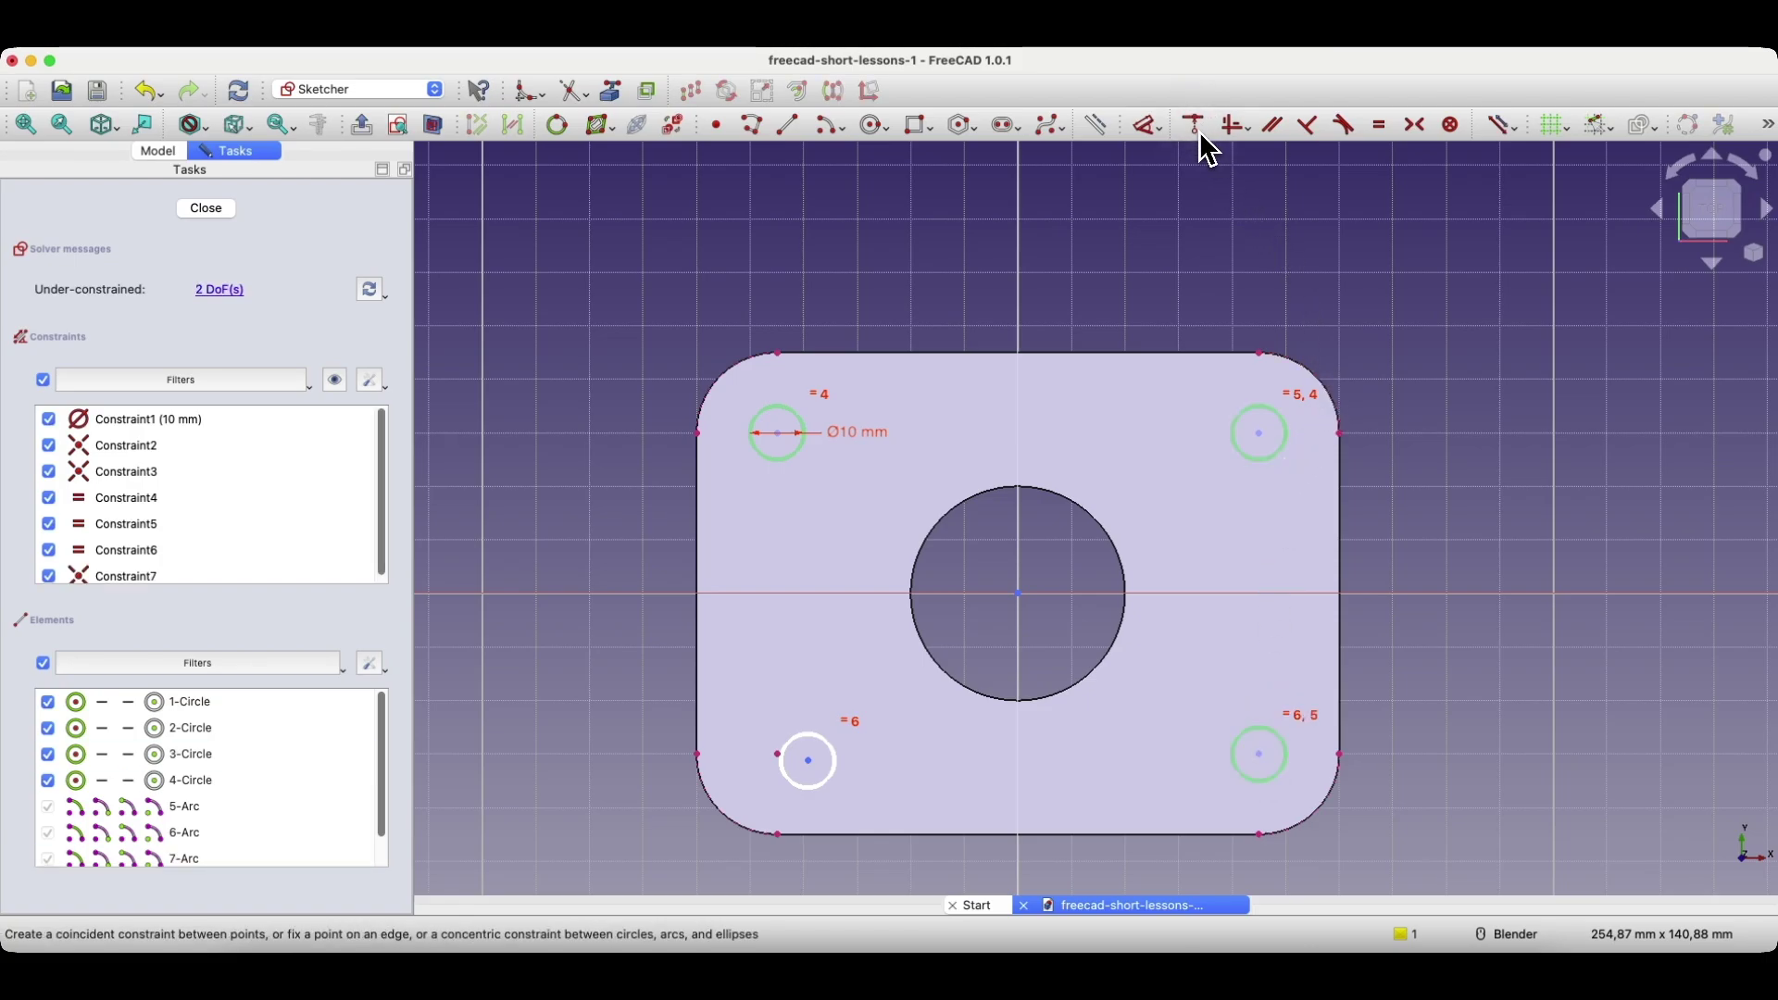
{"action": "left_click", "coordinate": [809, 761]}
{"action": "left_click", "coordinate": [779, 756]}
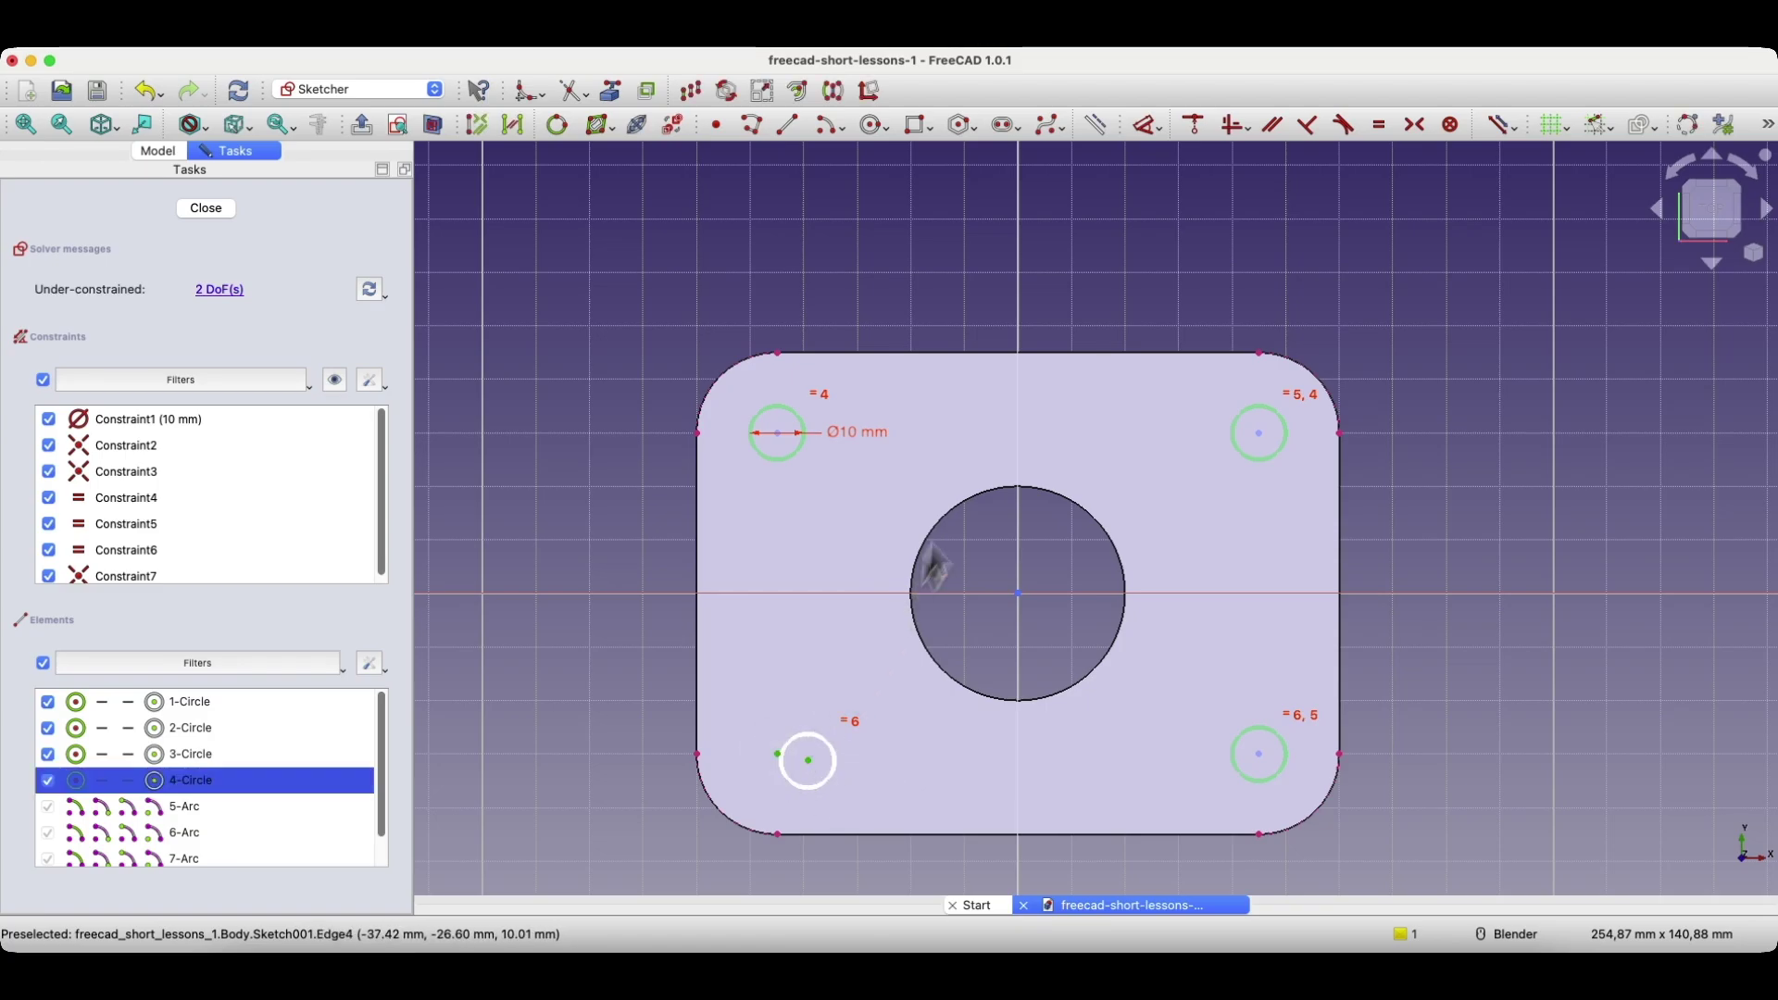
{"action": "left_click", "coordinate": [1195, 130]}
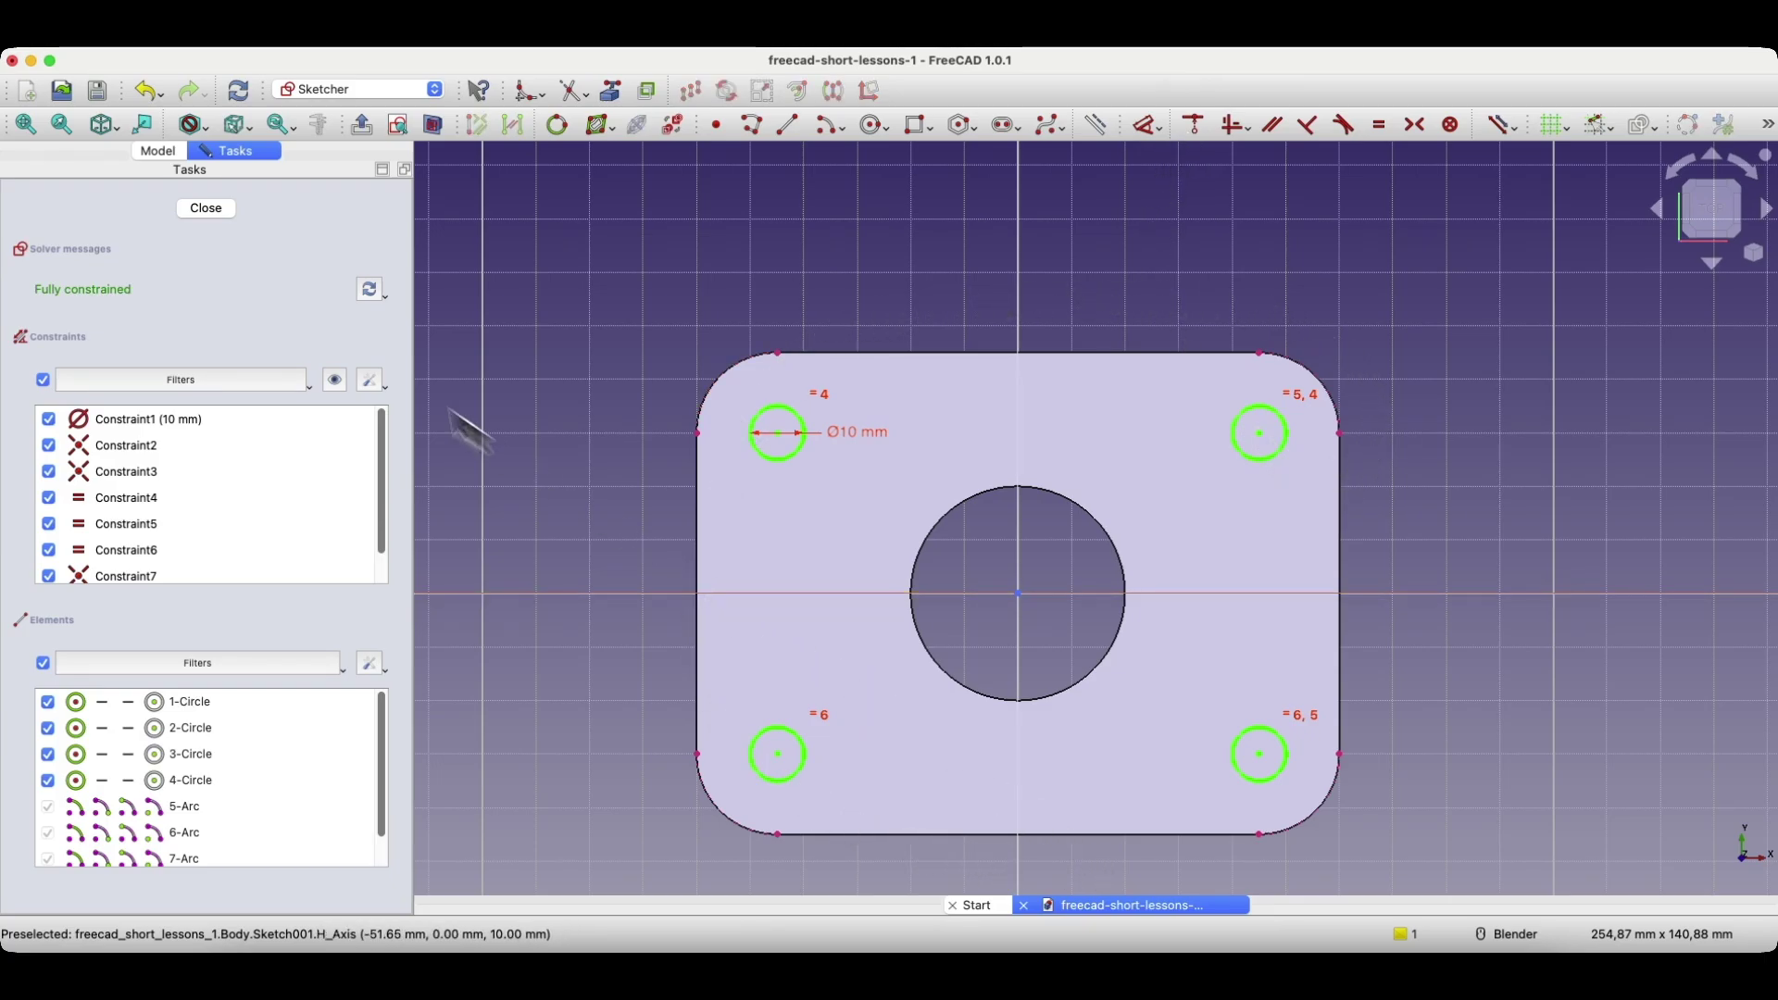
{"action": "left_click", "coordinate": [205, 211]}
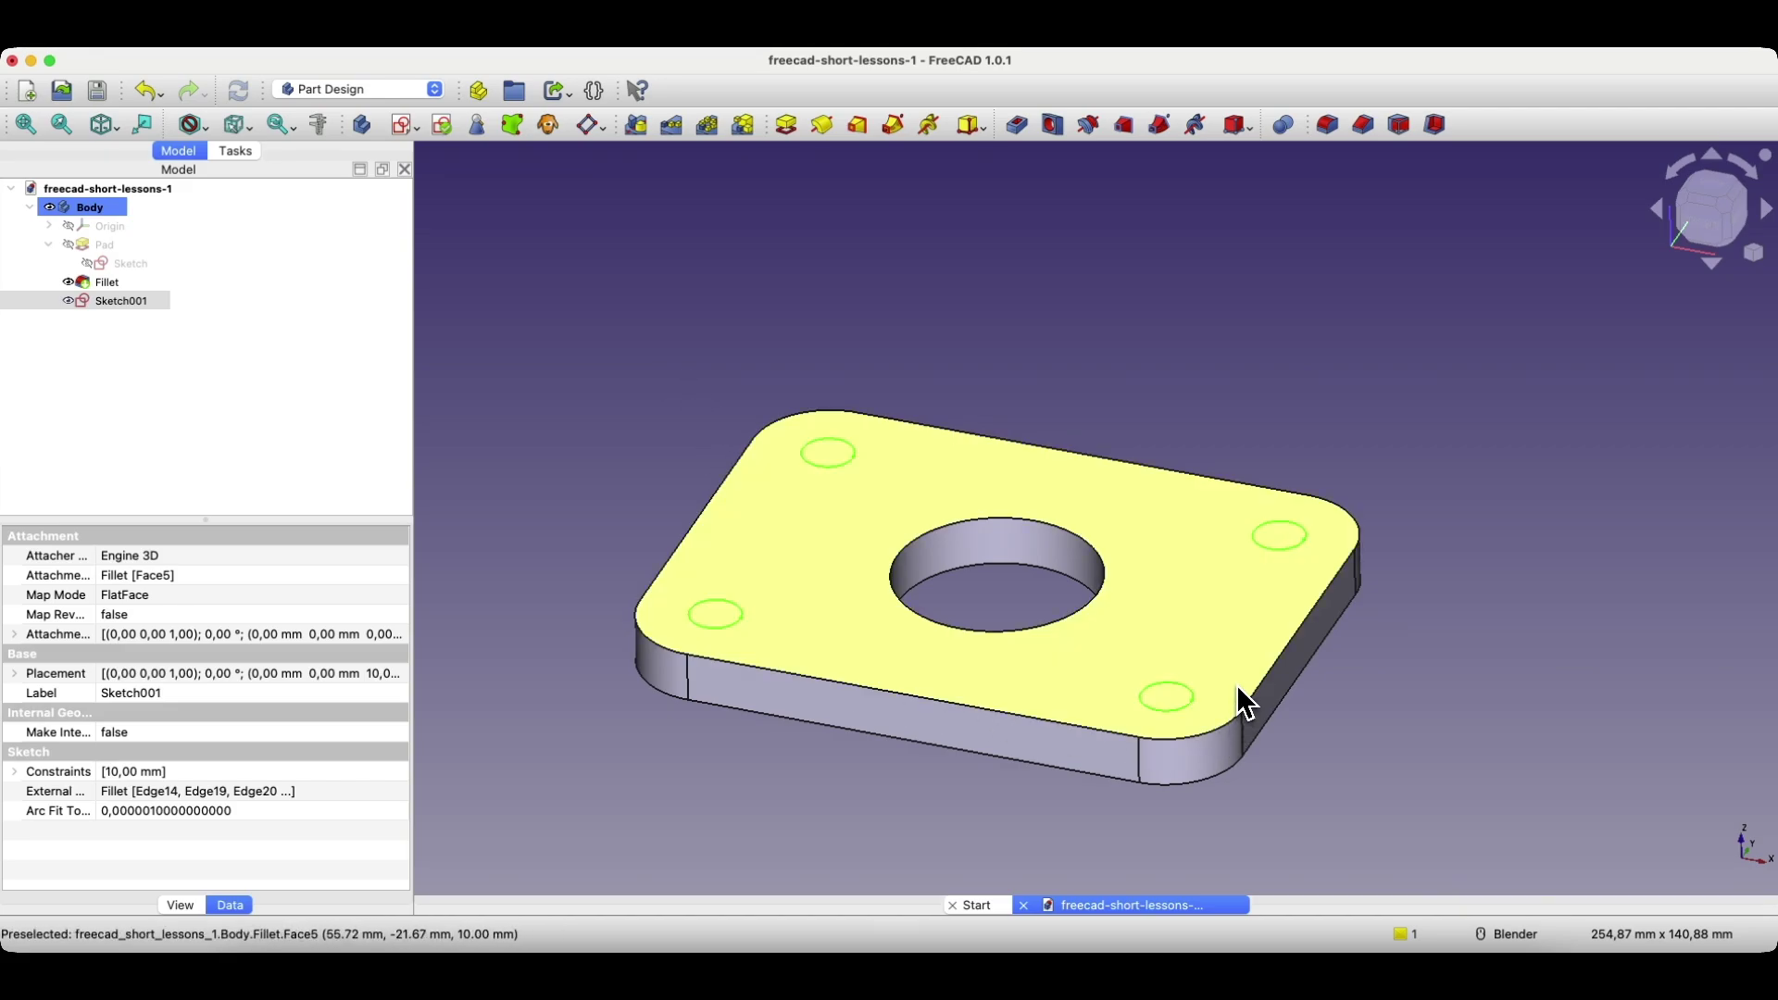
Pocket Sketch001's four corner circles 10 mm deep into the plate.
{"action": "left_click", "coordinate": [1026, 137]}
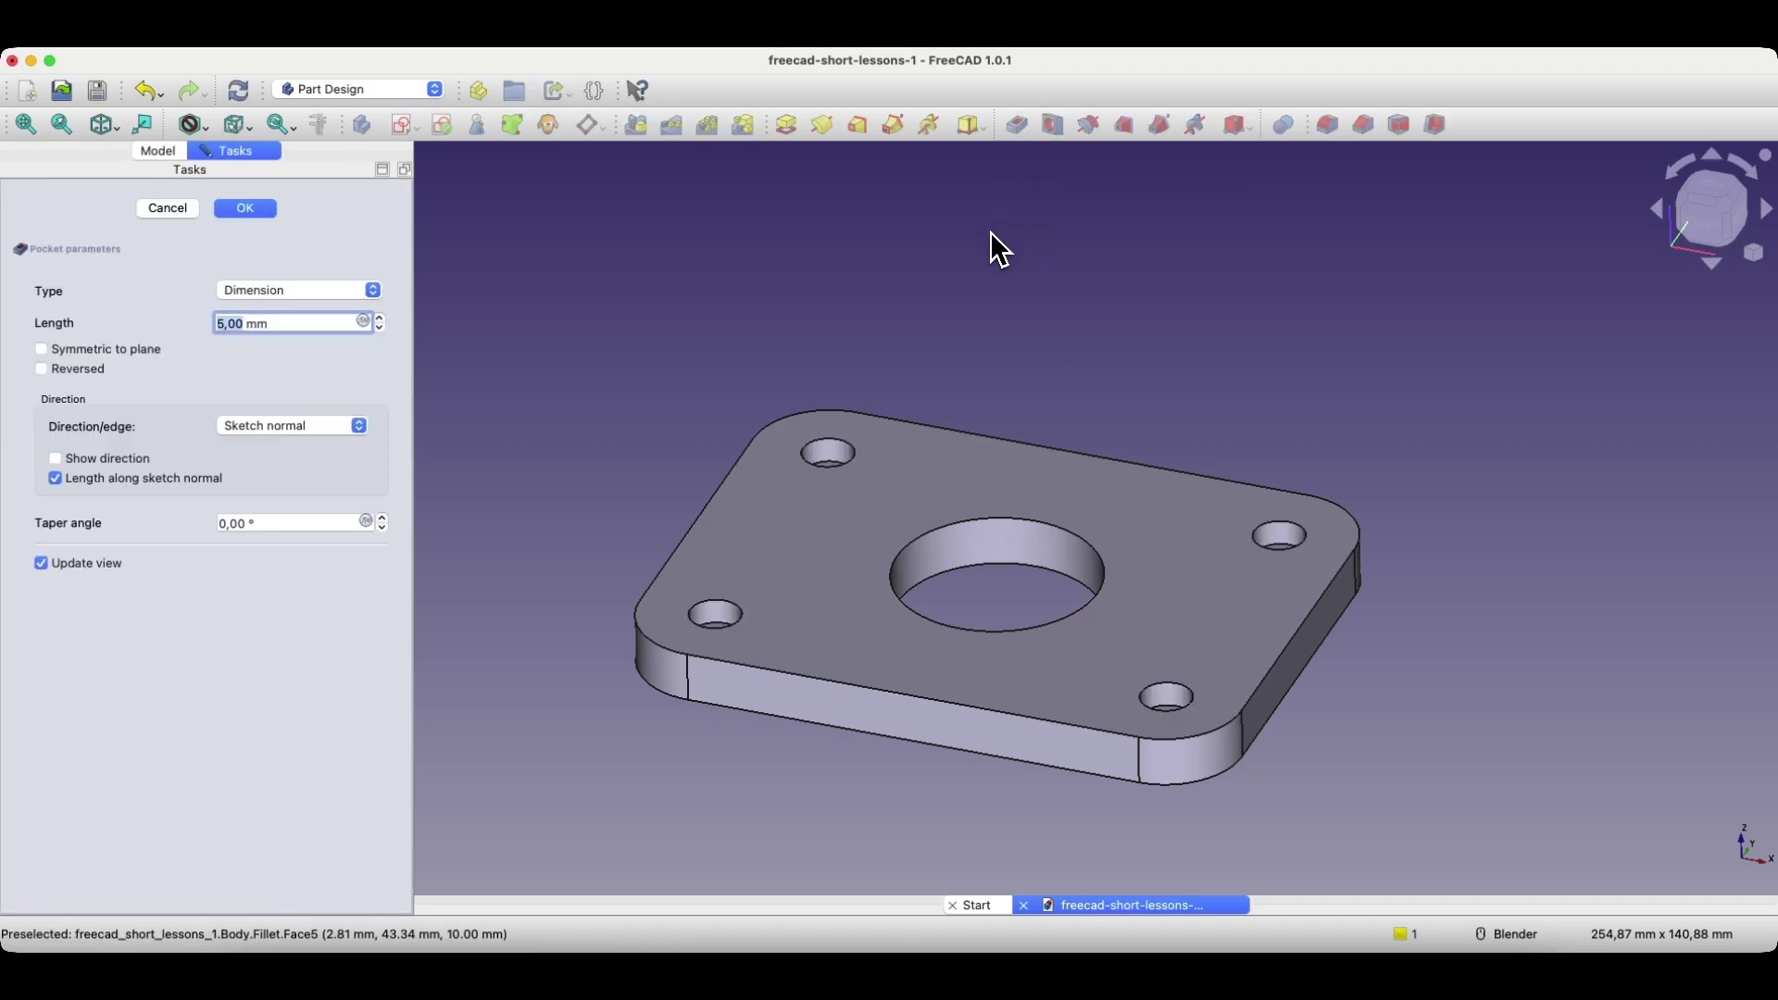
{"action": "scroll", "coordinate": [986, 248], "scroll_direction": "up", "scroll_amount": 5}
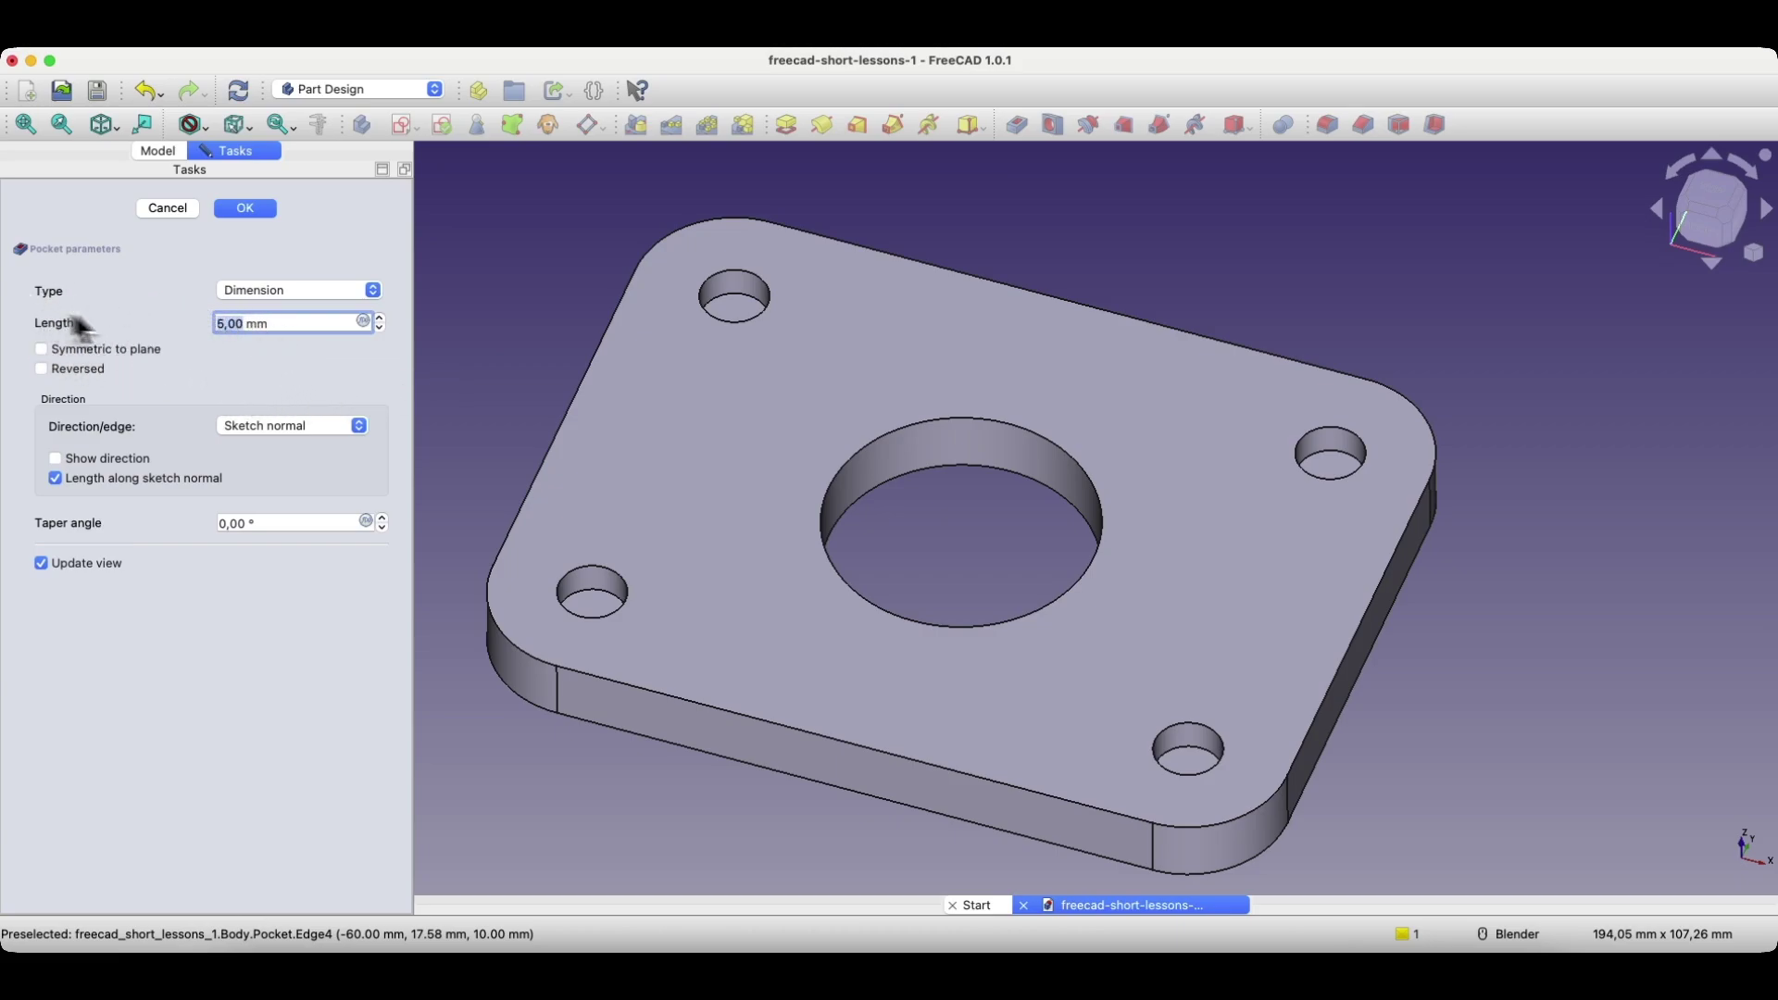
{"action": "scroll", "coordinate": [256, 325], "scroll_direction": "up", "scroll_amount": 1}
{"action": "scroll", "coordinate": [256, 326], "scroll_direction": "up", "scroll_amount": 1}
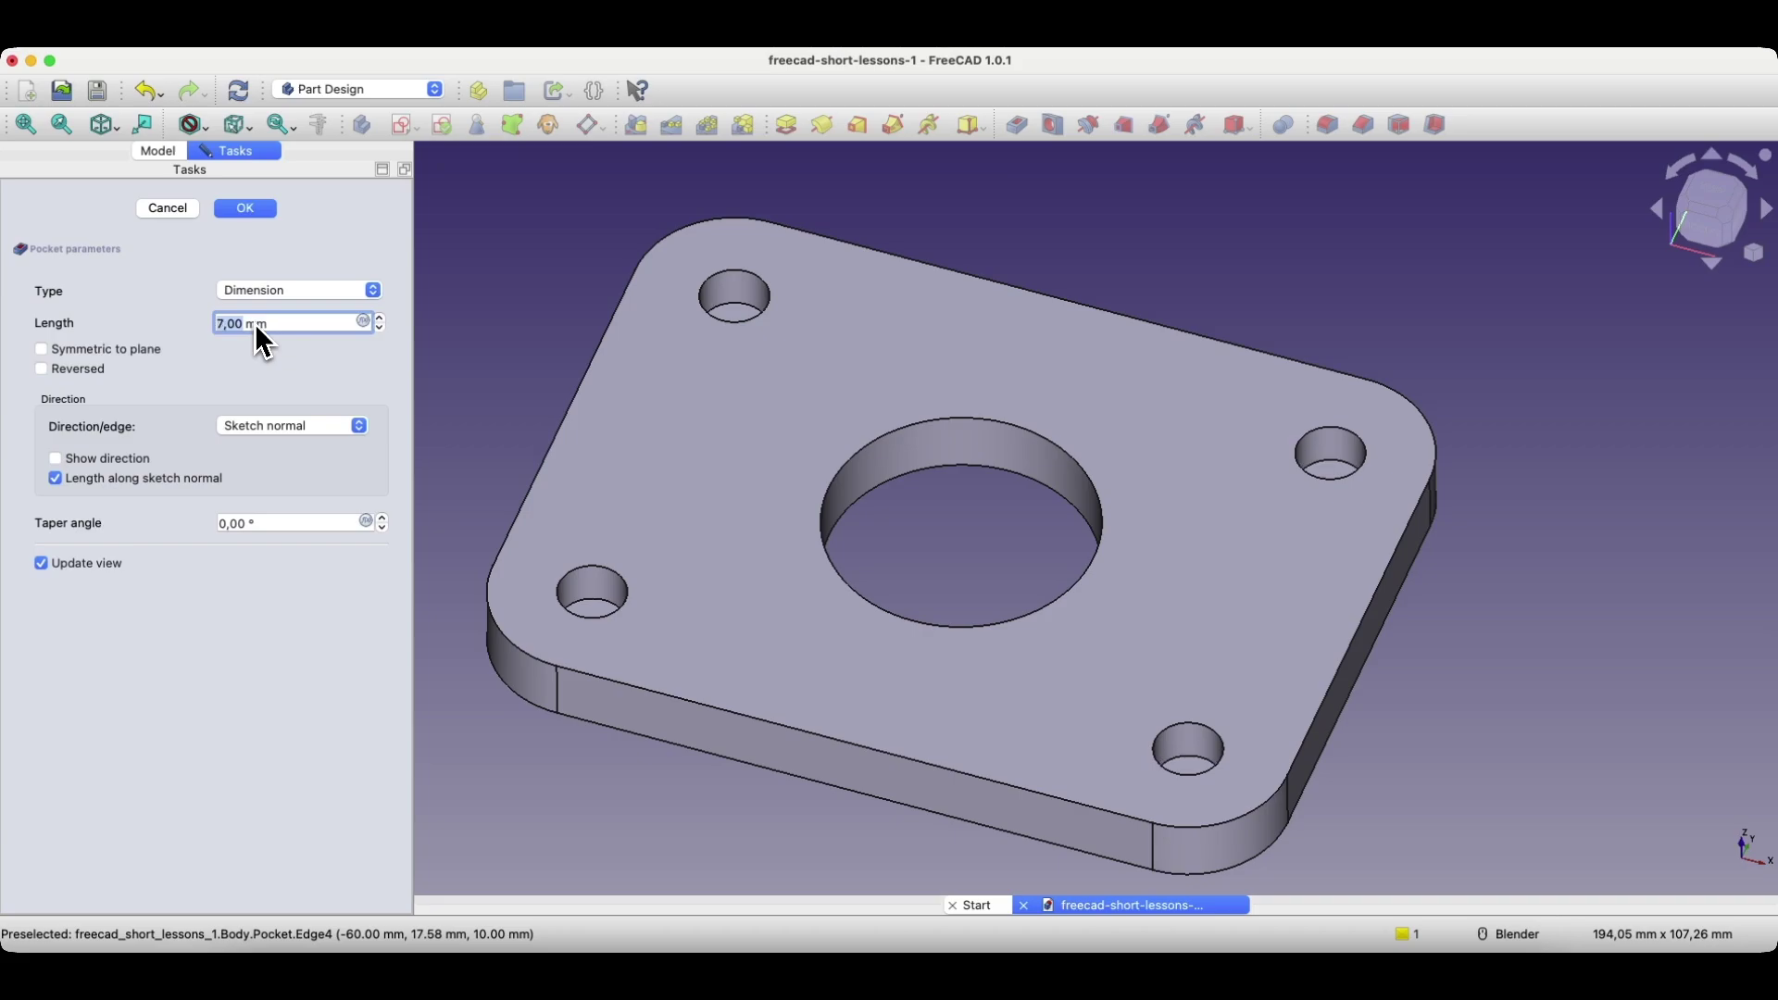
{"action": "scroll", "coordinate": [254, 326], "scroll_direction": "up", "scroll_amount": 6}
{"action": "scroll", "coordinate": [254, 326], "scroll_direction": "up", "scroll_amount": 3}
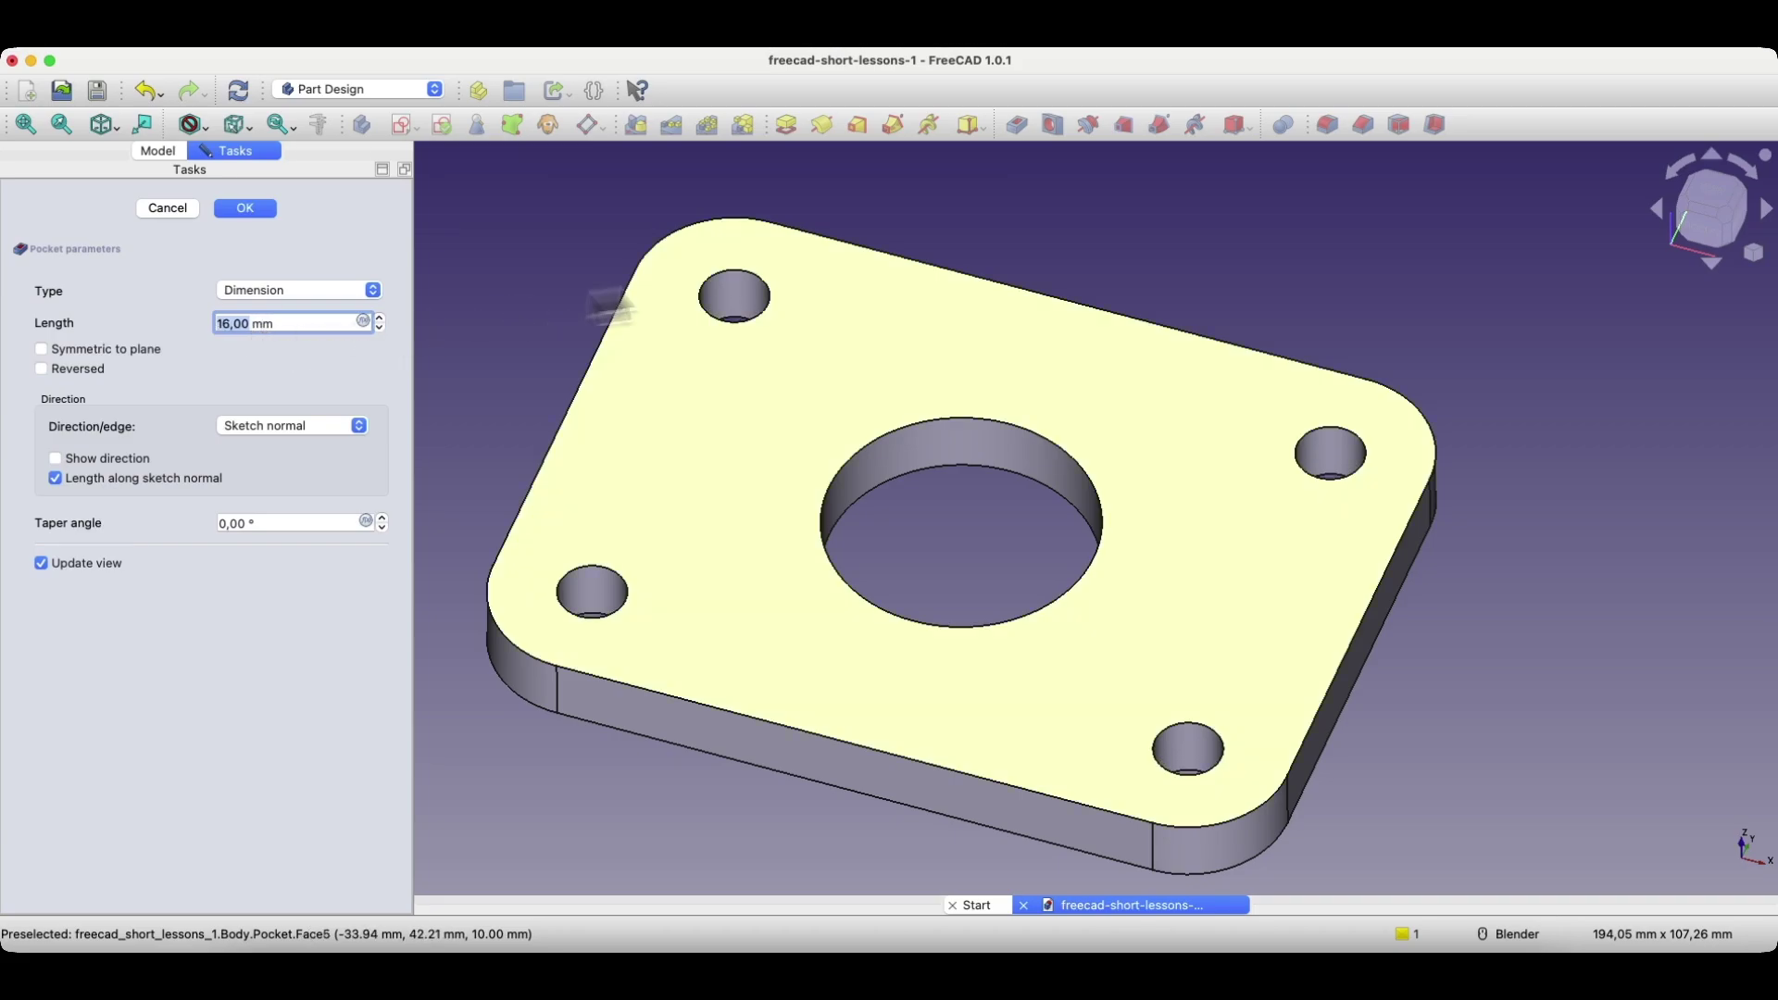
{"action": "key", "text": "2"}
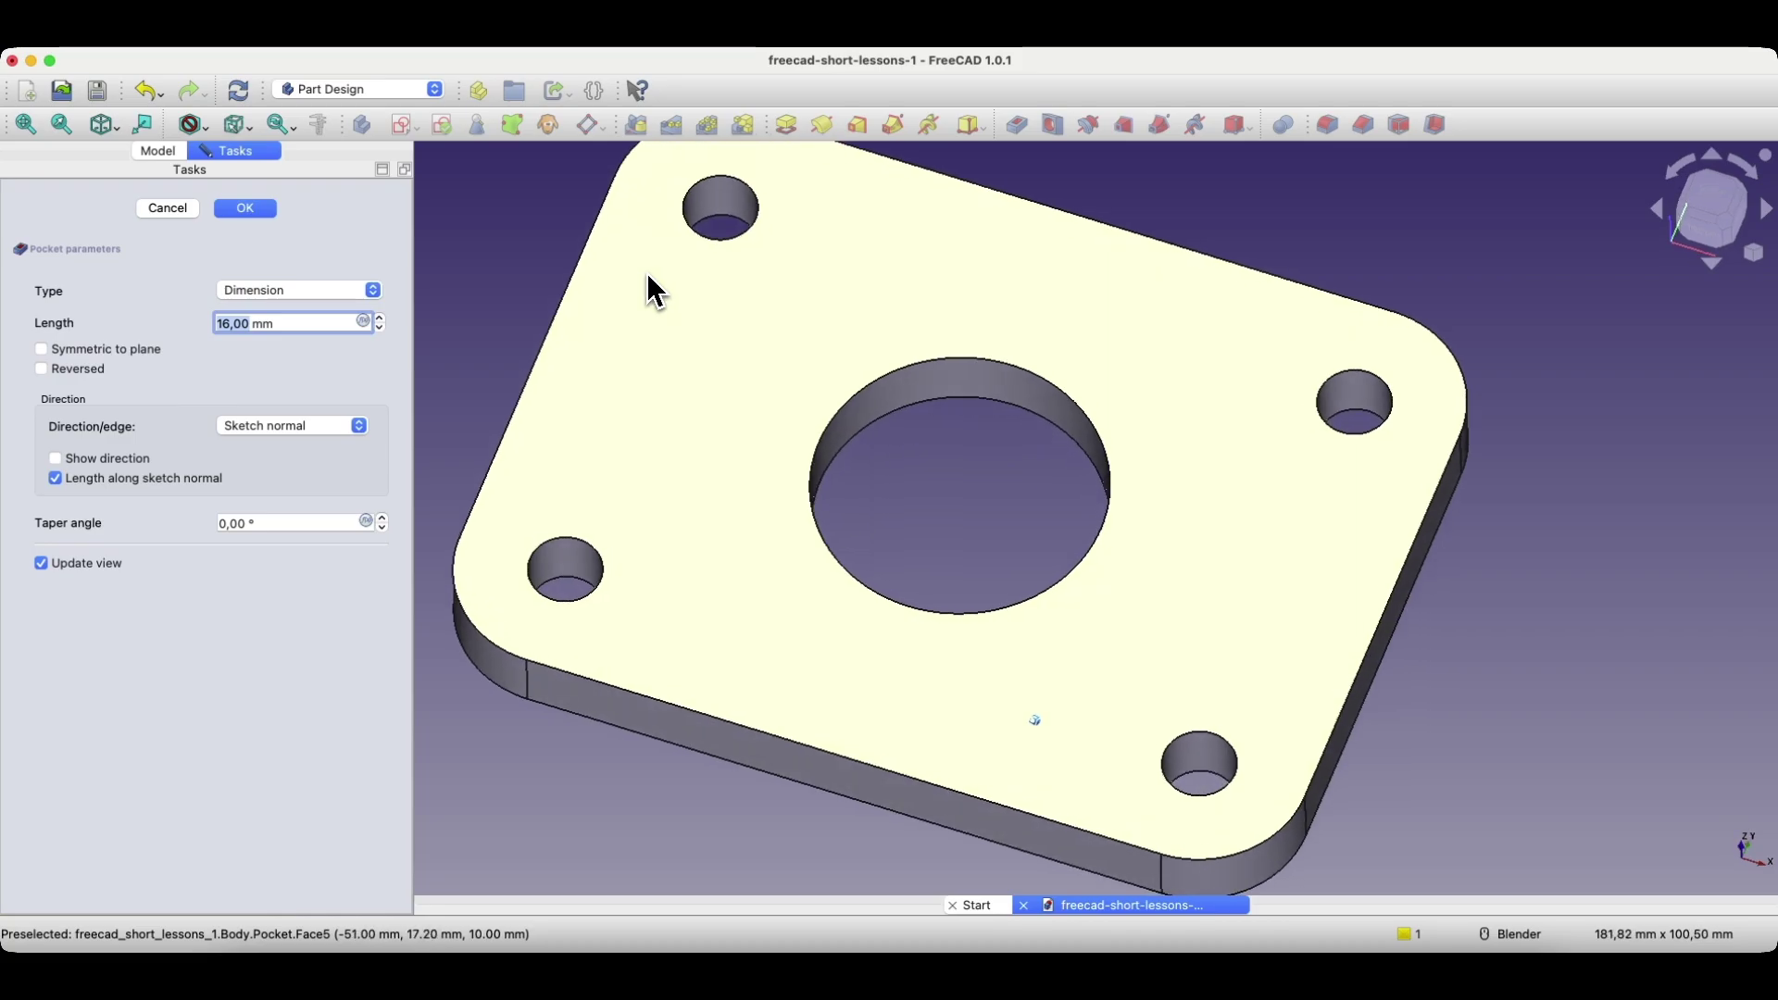
{"action": "key", "text": "0"}
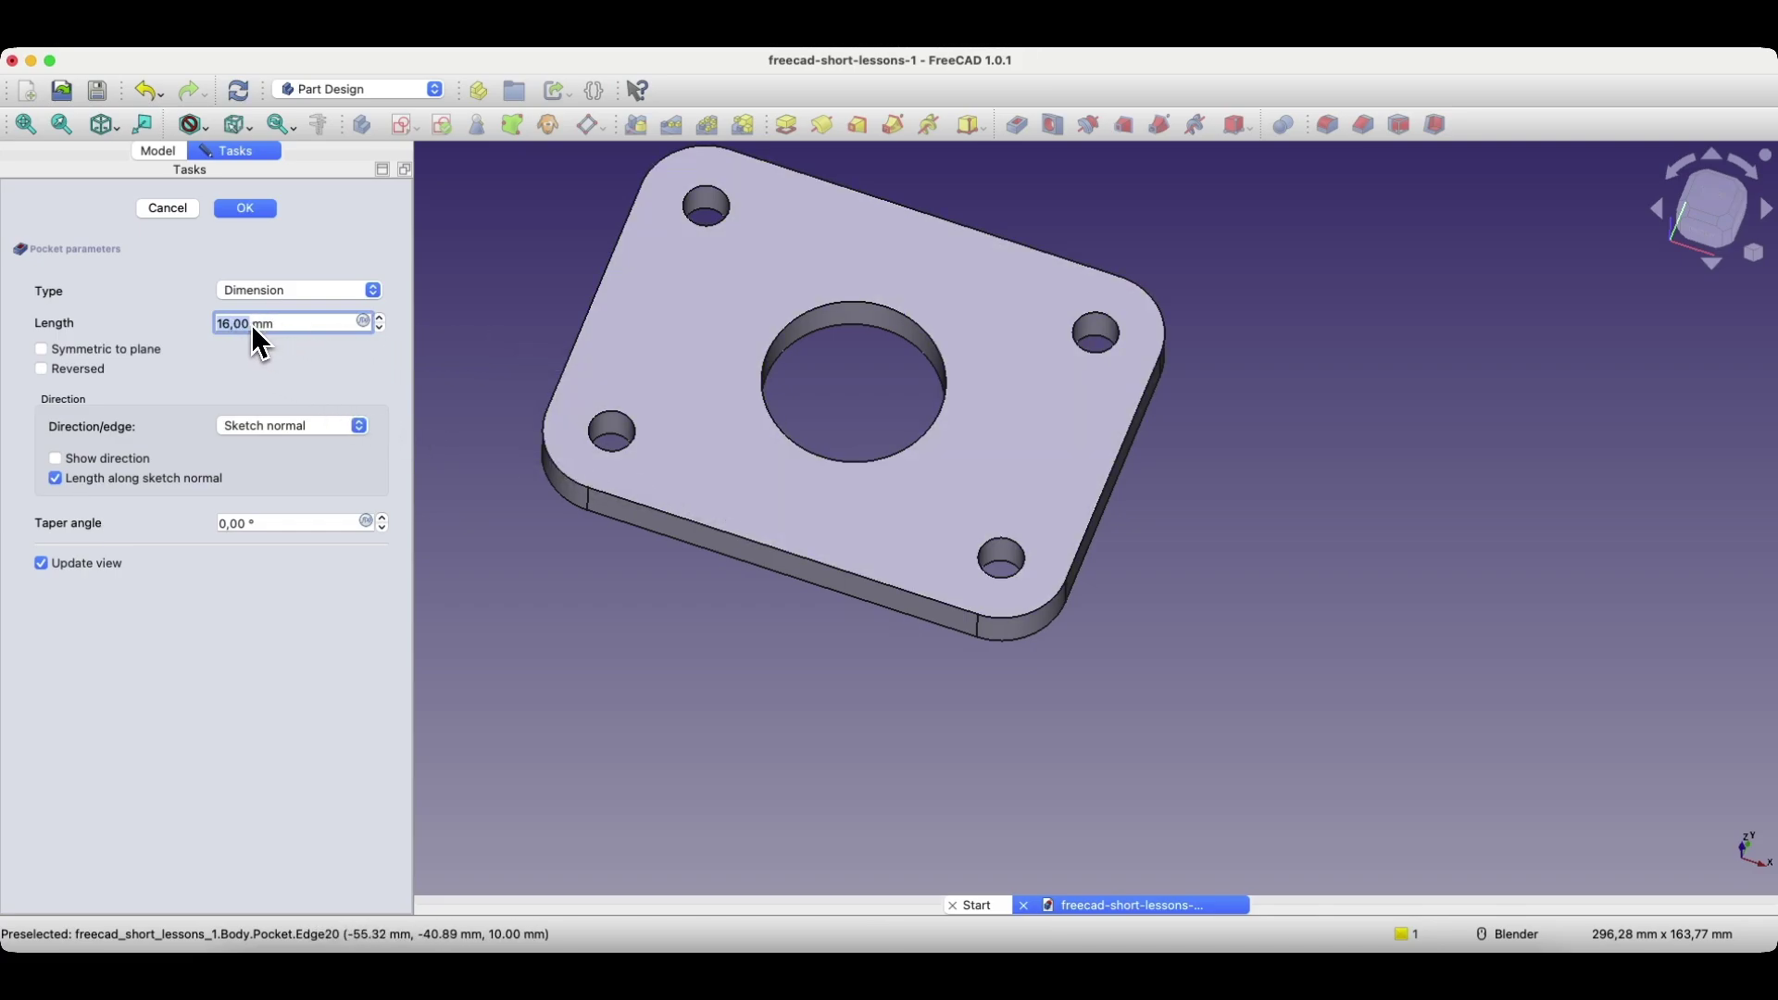
{"action": "scroll", "coordinate": [381, 331], "scroll_direction": "down", "scroll_amount": 7}
{"action": "left_click", "coordinate": [380, 319]}
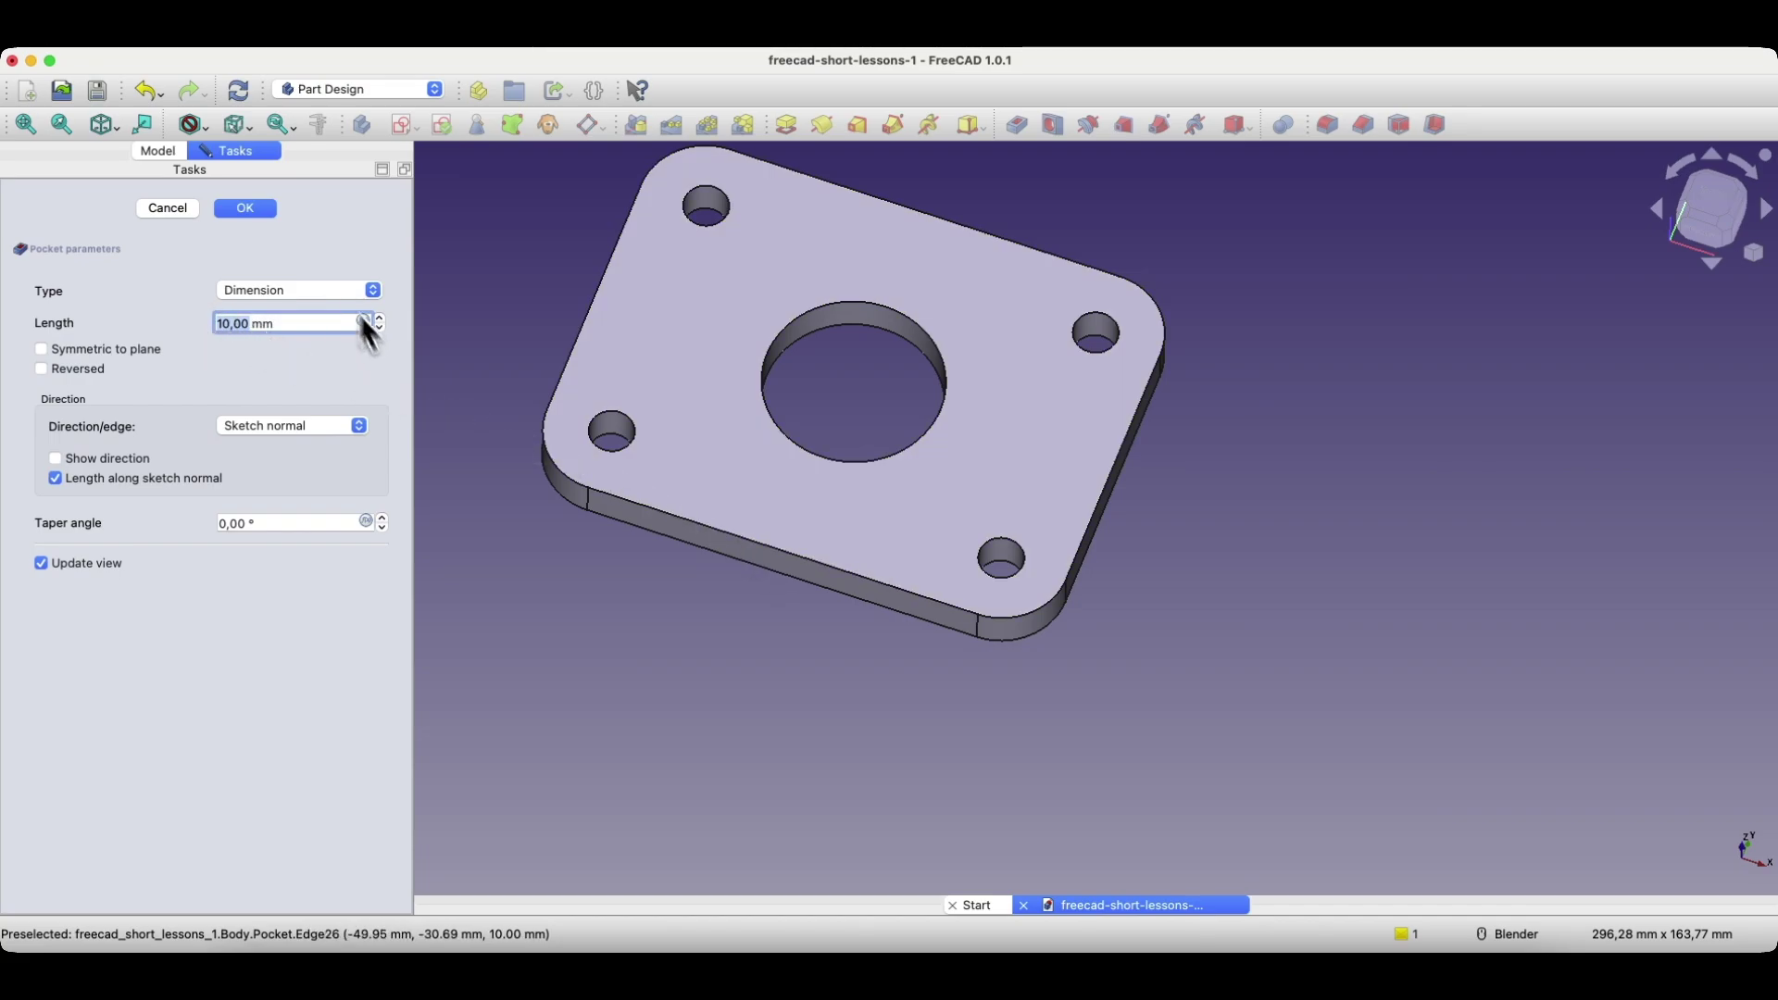
{"action": "left_click", "coordinate": [248, 211]}
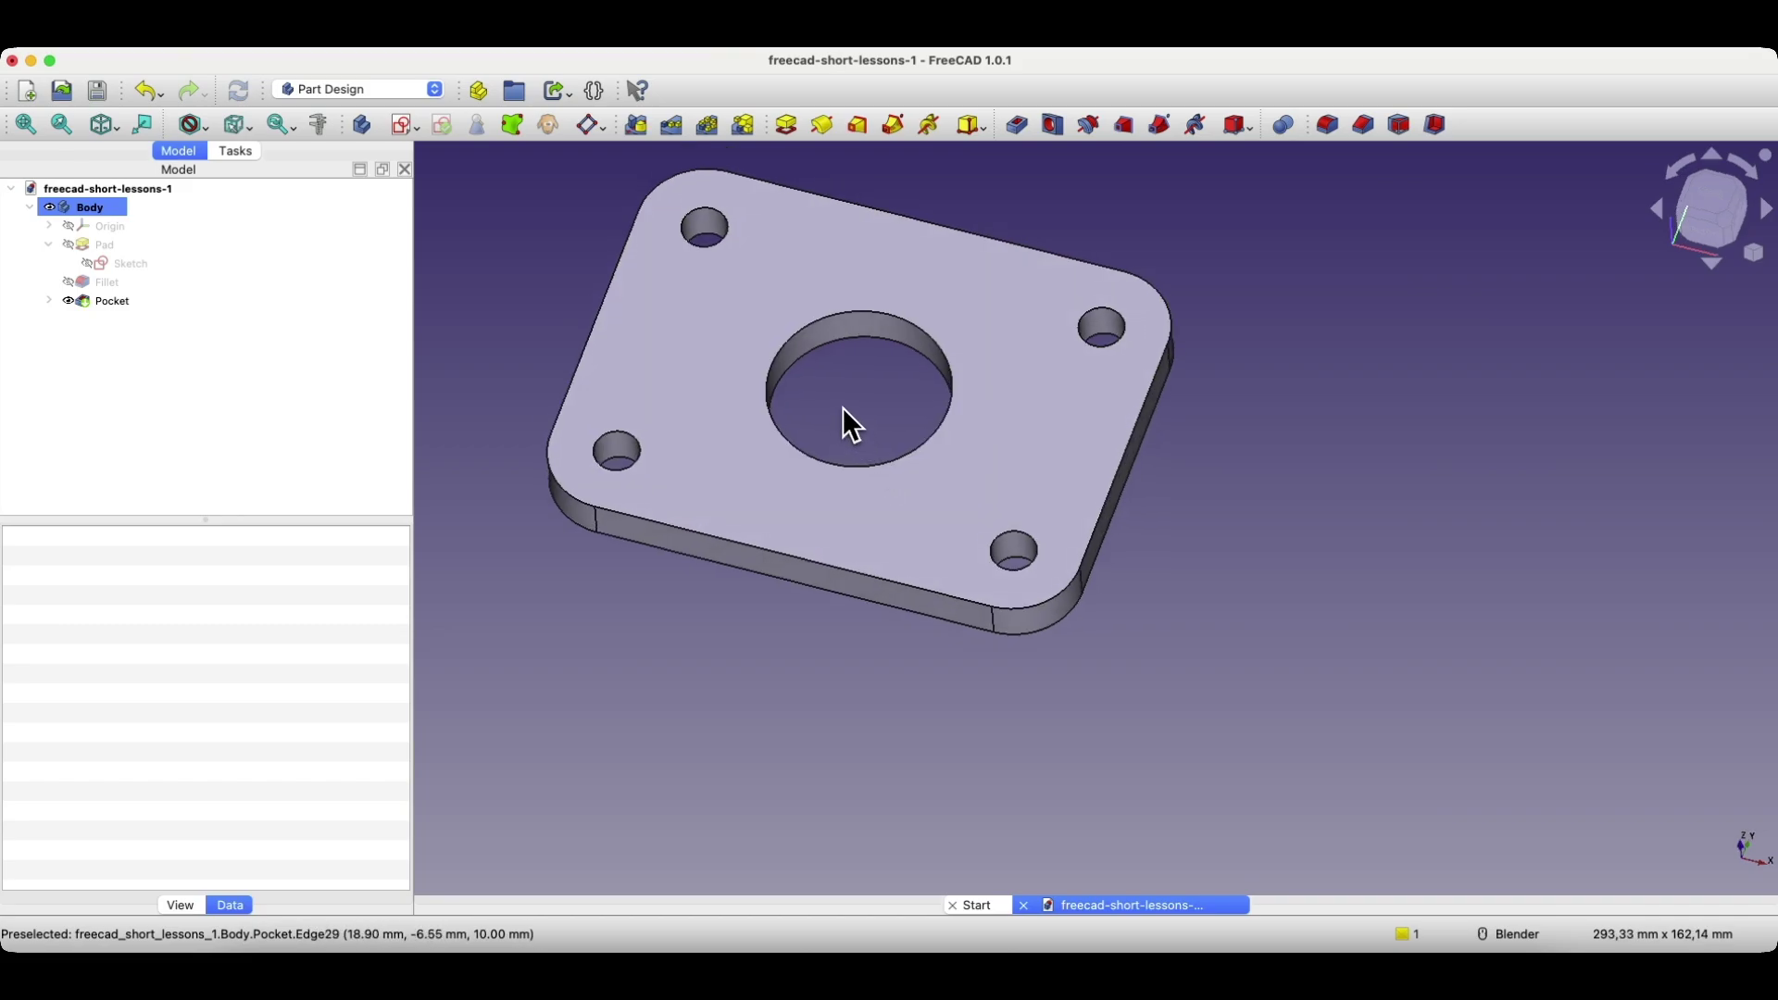
Bring the plate into view and select Pad to show its 10 mm Length property.
{"action": "scroll", "coordinate": [623, 278], "scroll_direction": "up", "scroll_amount": 2}
{"action": "middle_click_drag", "start_coordinate": [600, 271], "coordinate": [866, 482], "text": "shift"}
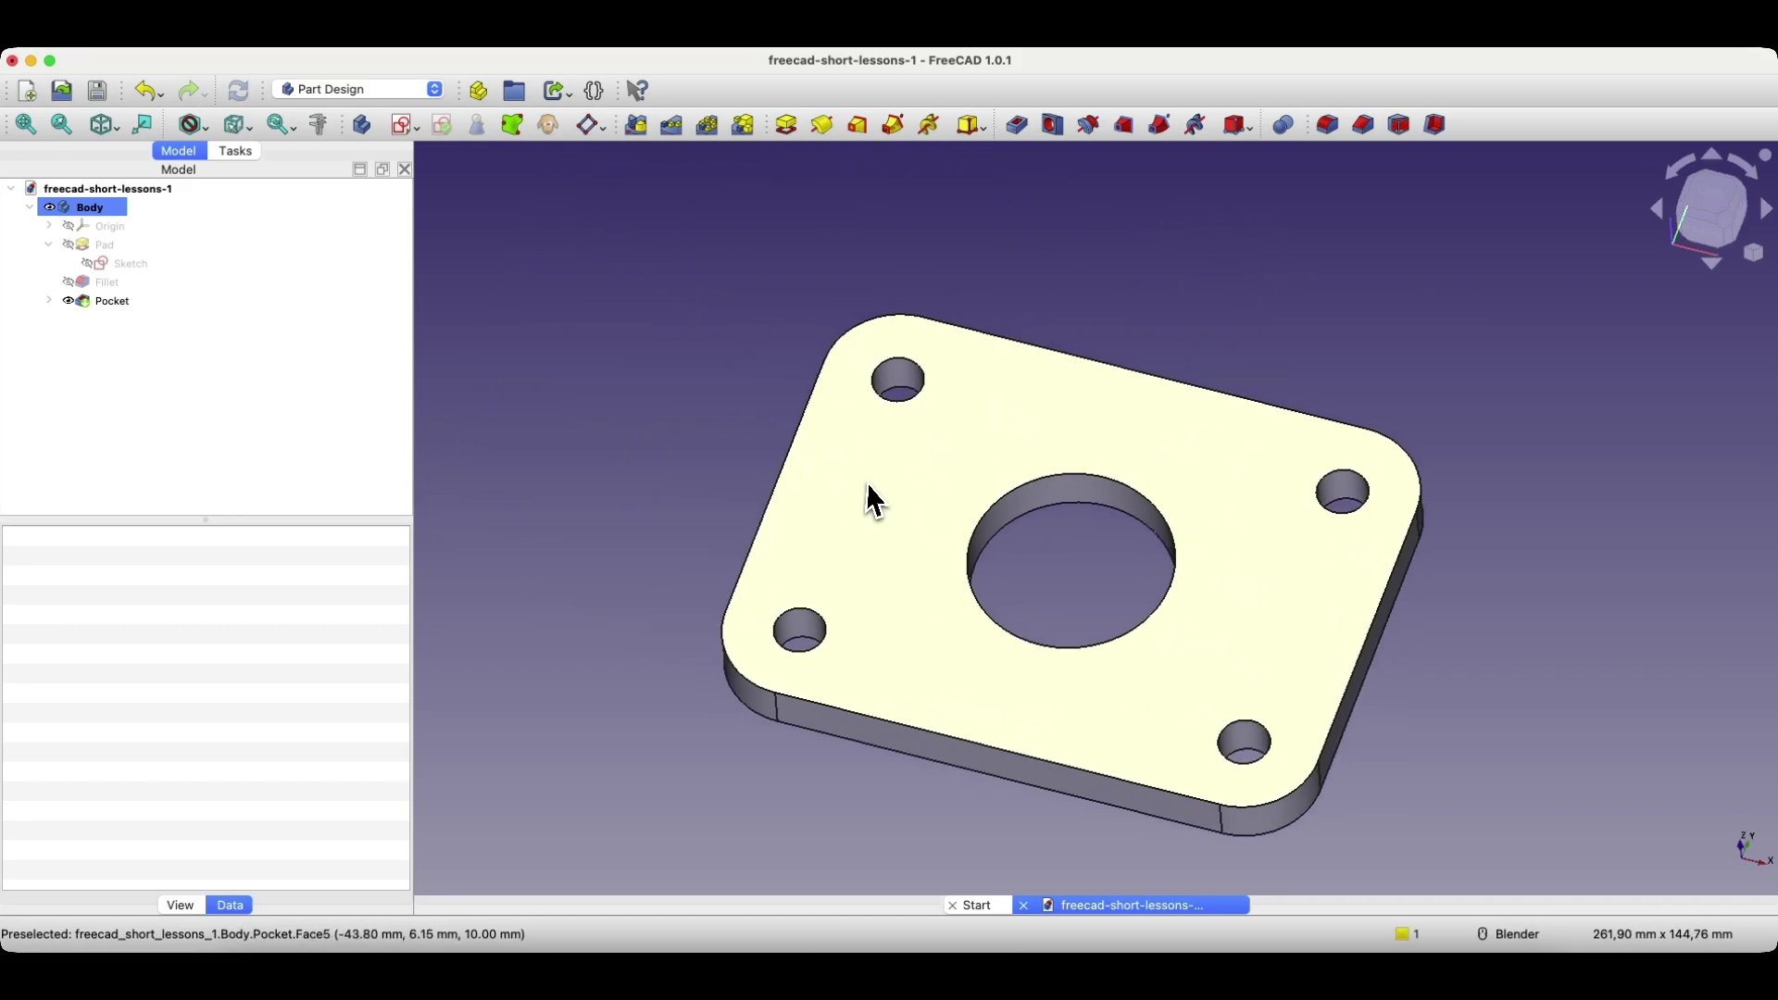
{"action": "scroll", "coordinate": [866, 482], "scroll_direction": "up", "scroll_amount": 2}
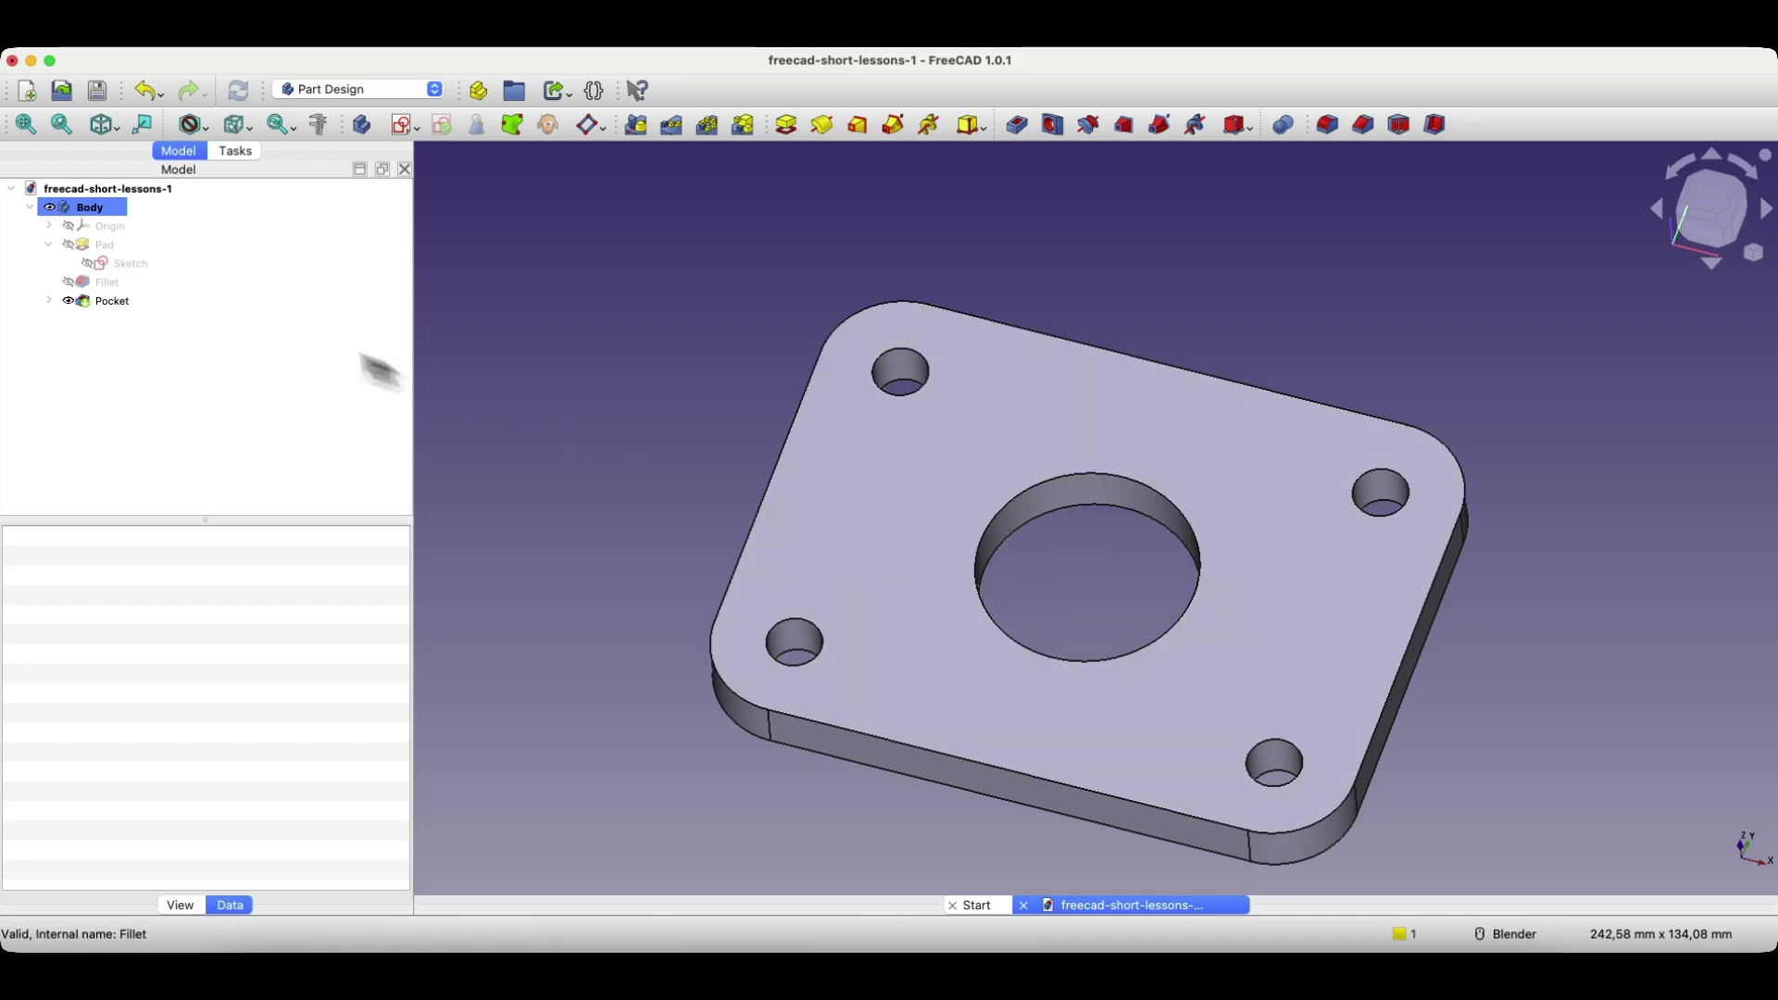
{"action": "left_click", "coordinate": [110, 250]}
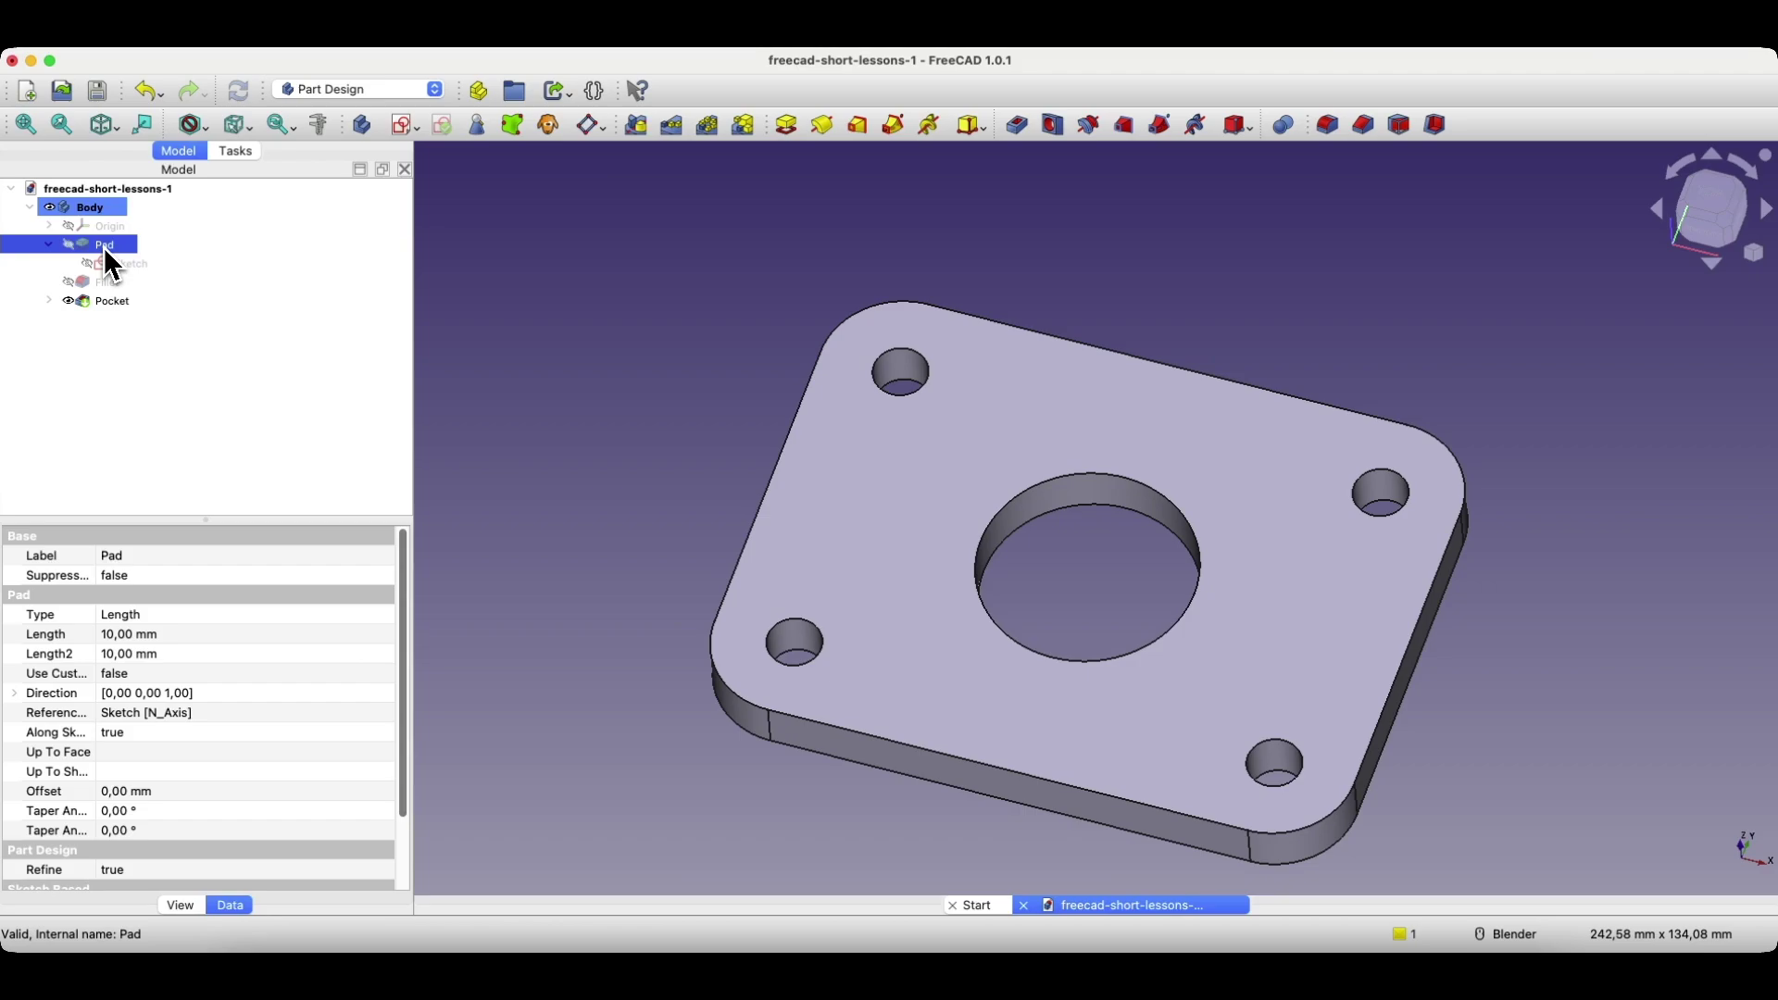
Increase the Pad length from 10 mm to 15 mm.
{"action": "double_click", "coordinate": [105, 248]}
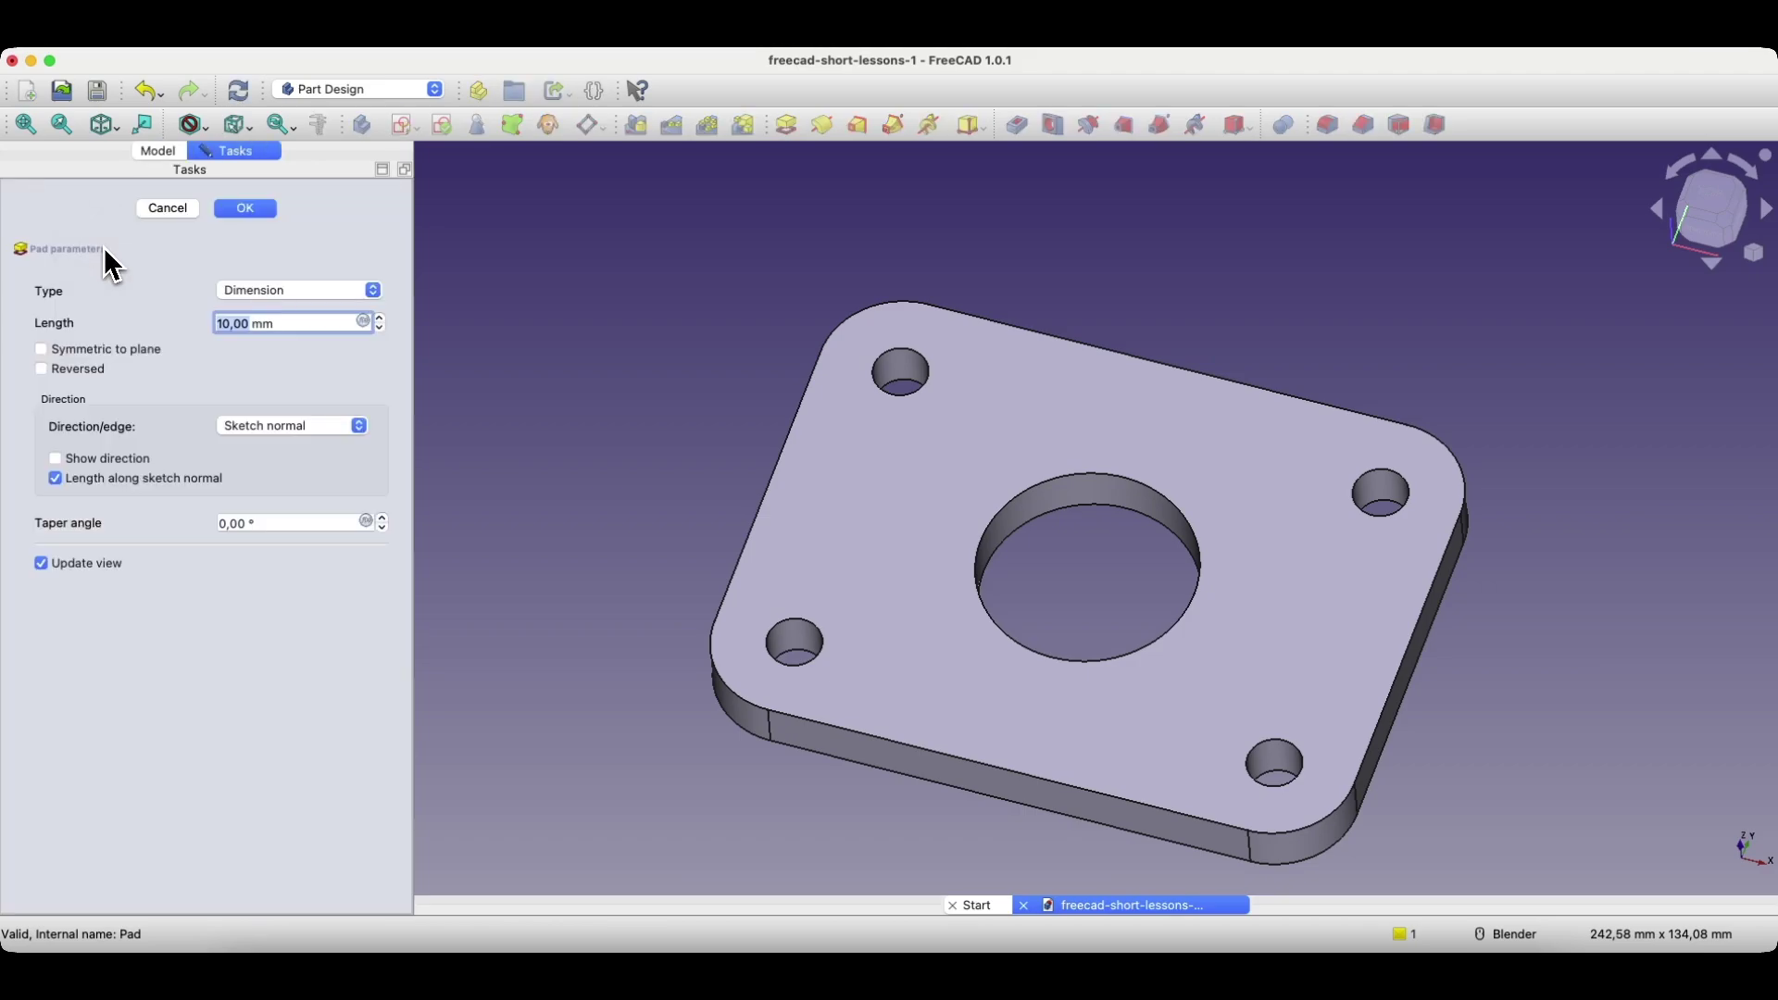
{"action": "left_click", "coordinate": [381, 319]}
{"action": "scroll", "coordinate": [386, 322], "scroll_direction": "up", "scroll_amount": 4}
{"action": "left_click", "coordinate": [252, 212]}
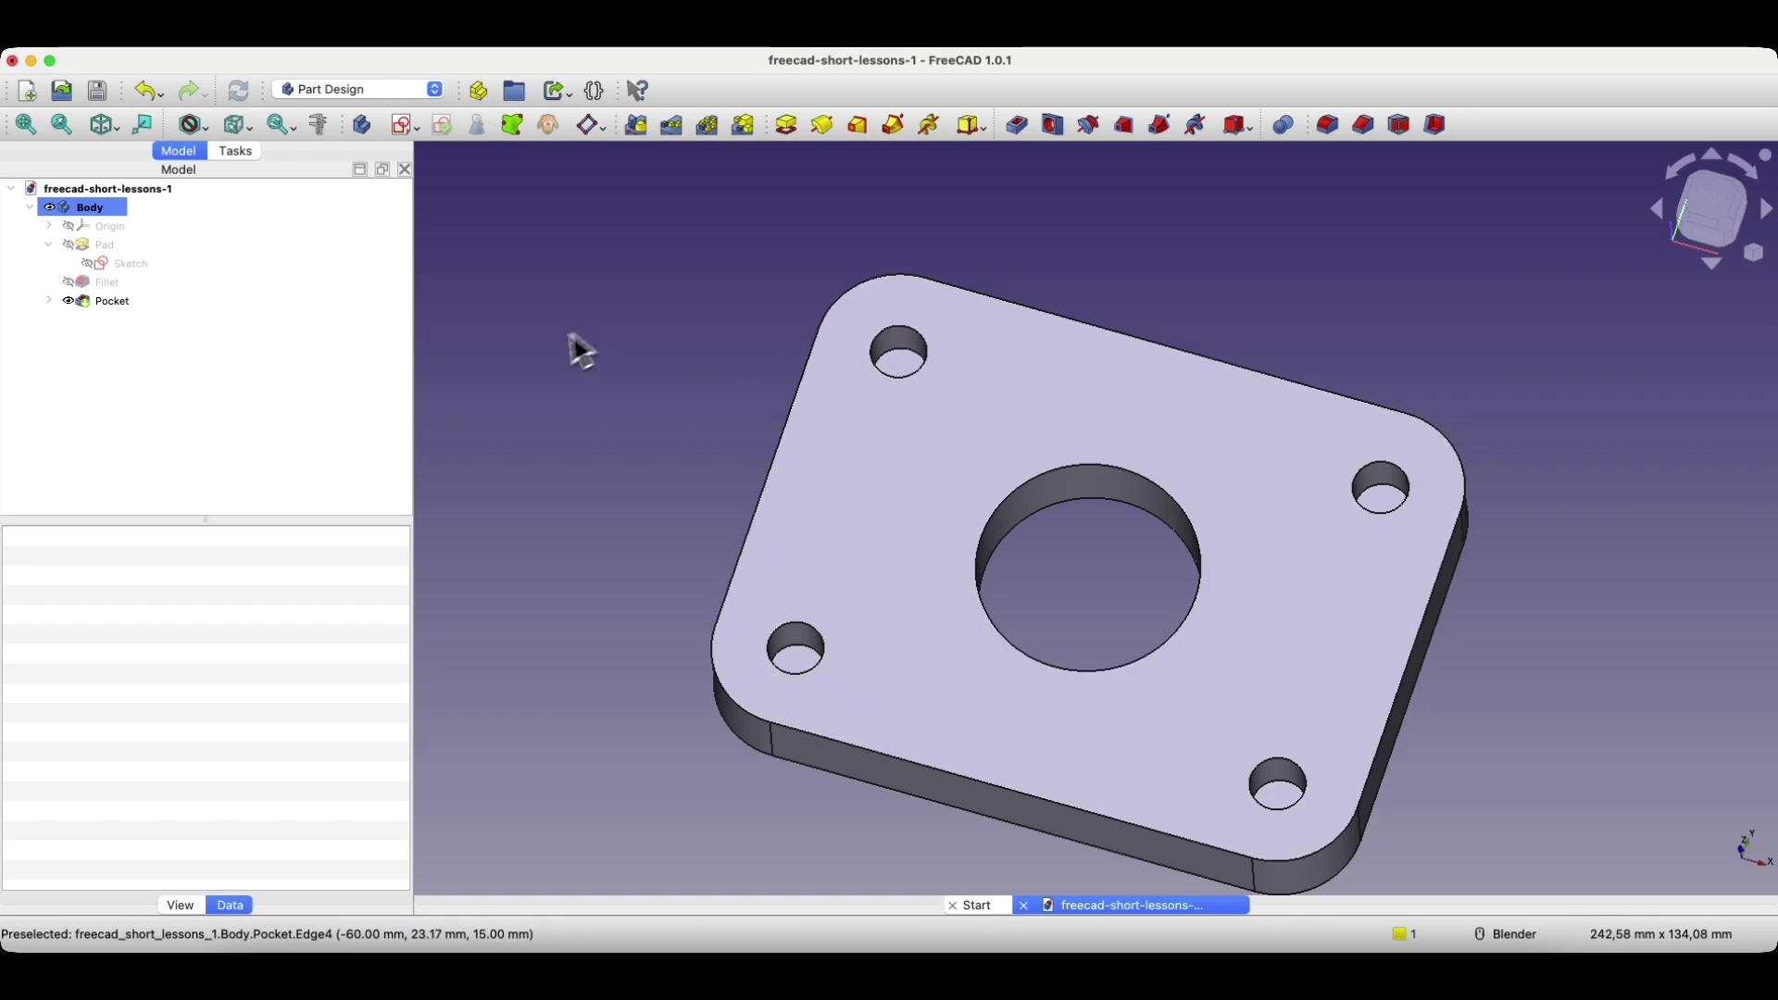
{"action": "double_click", "coordinate": [118, 305]}
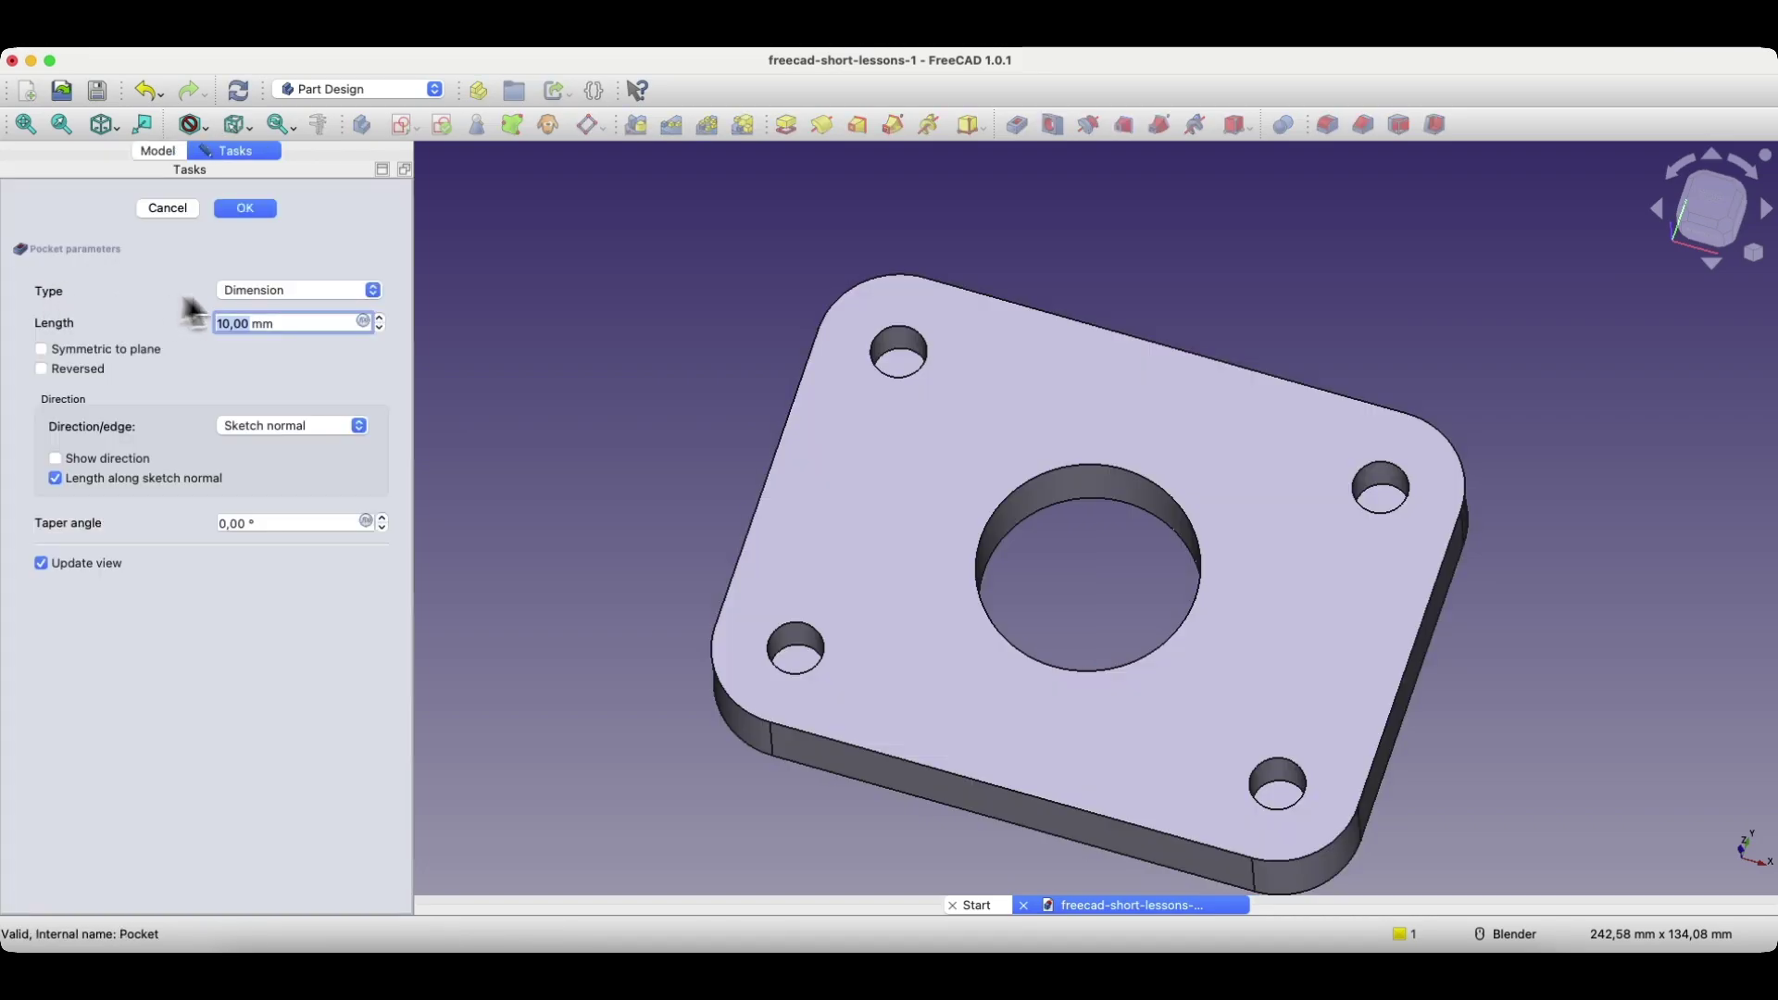
Change the Pocket type from a 10 mm dimension to Through all.
{"action": "left_click", "coordinate": [243, 291]}
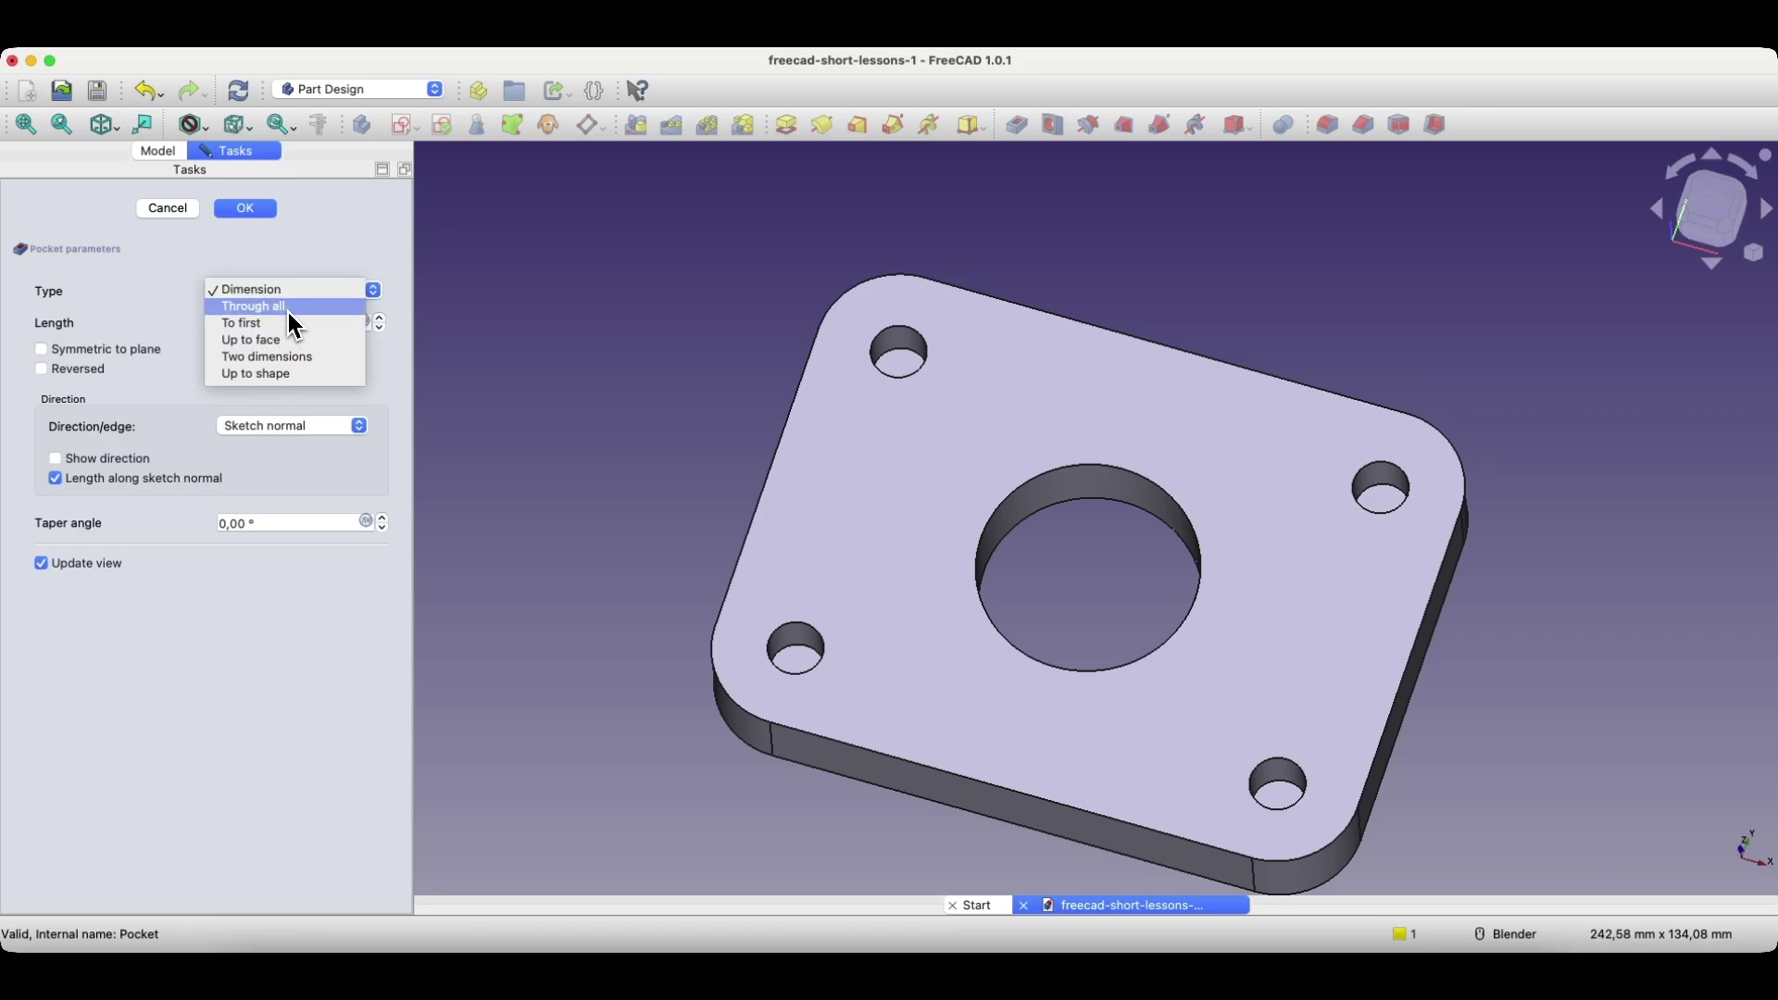
{"action": "left_click", "coordinate": [289, 311]}
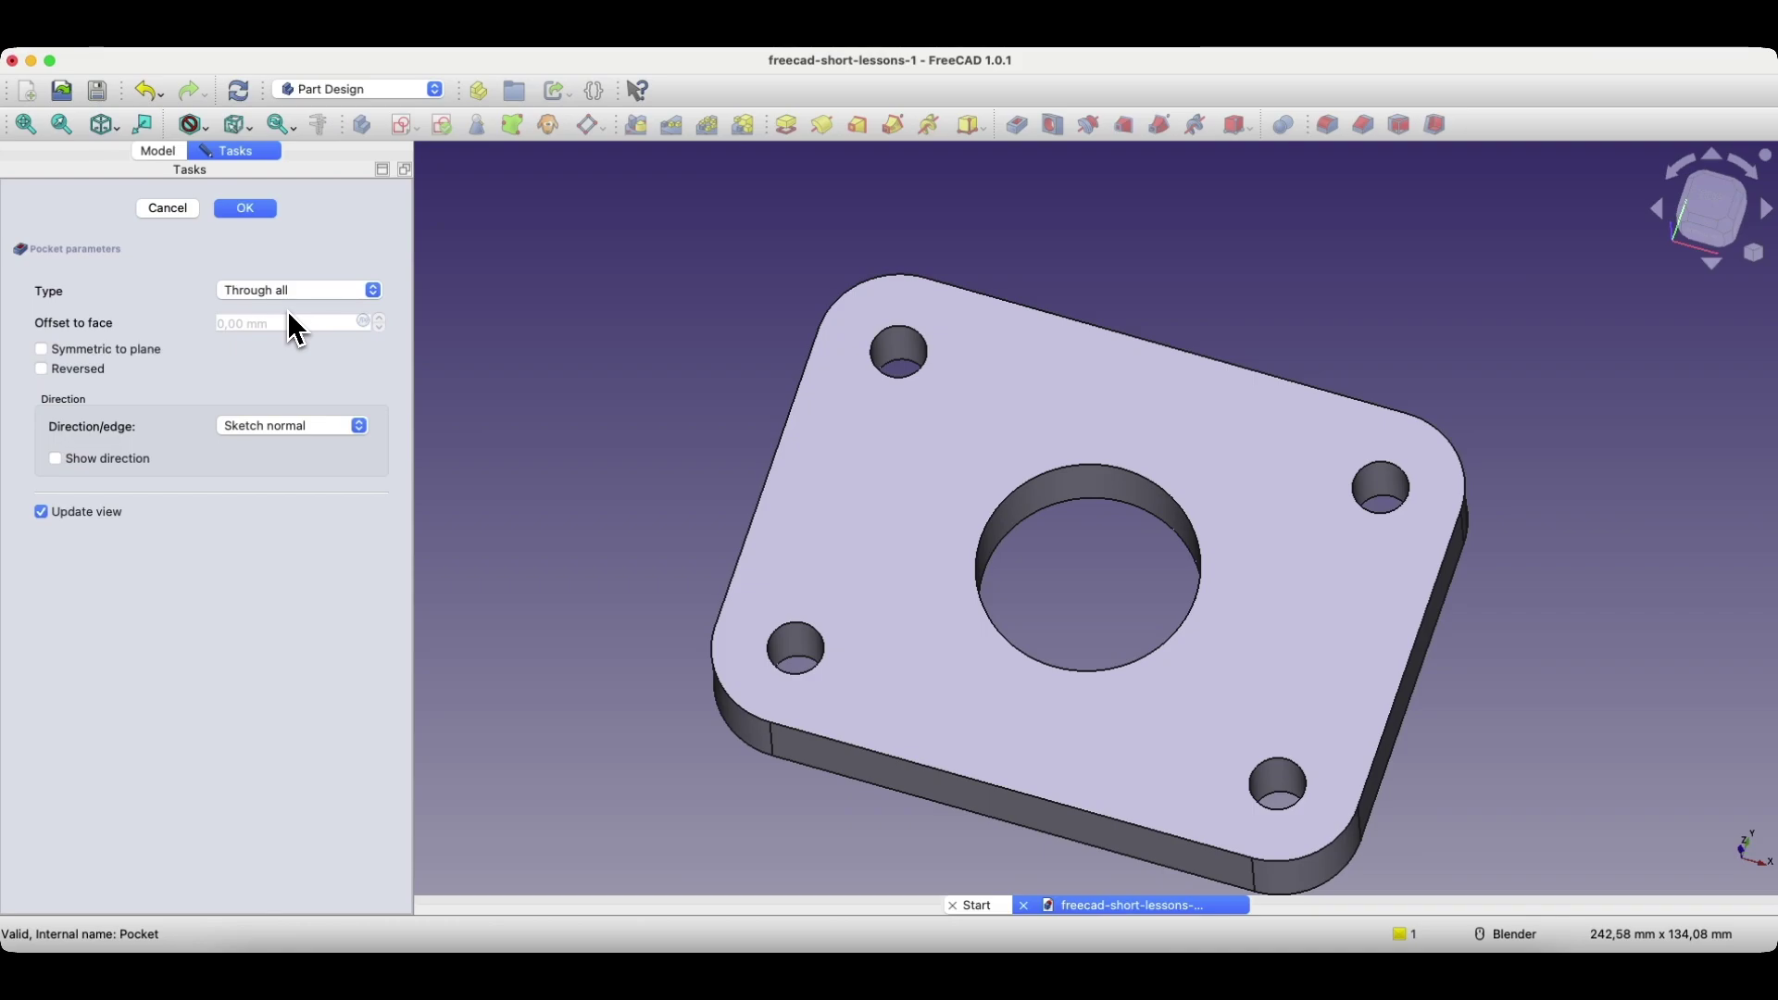
{"action": "left_click", "coordinate": [252, 211]}
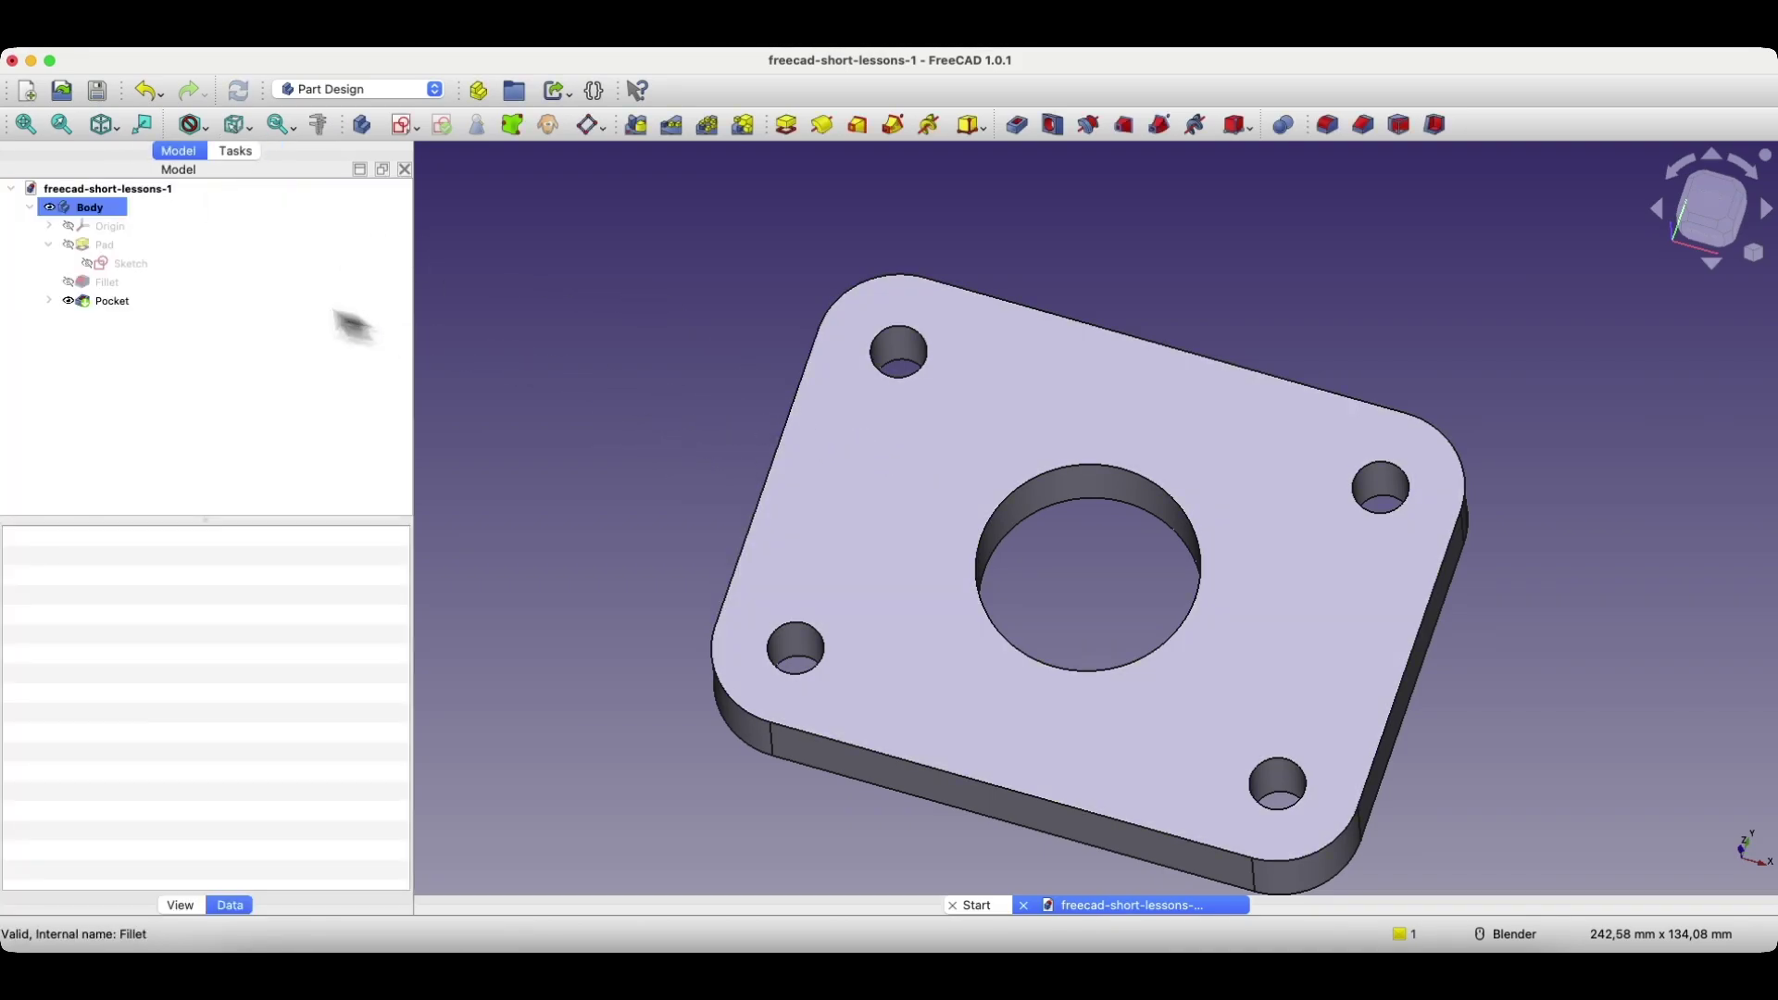
Set the Pad length to 50 mm and view the plate nearly top-down.
{"action": "double_click", "coordinate": [104, 248]}
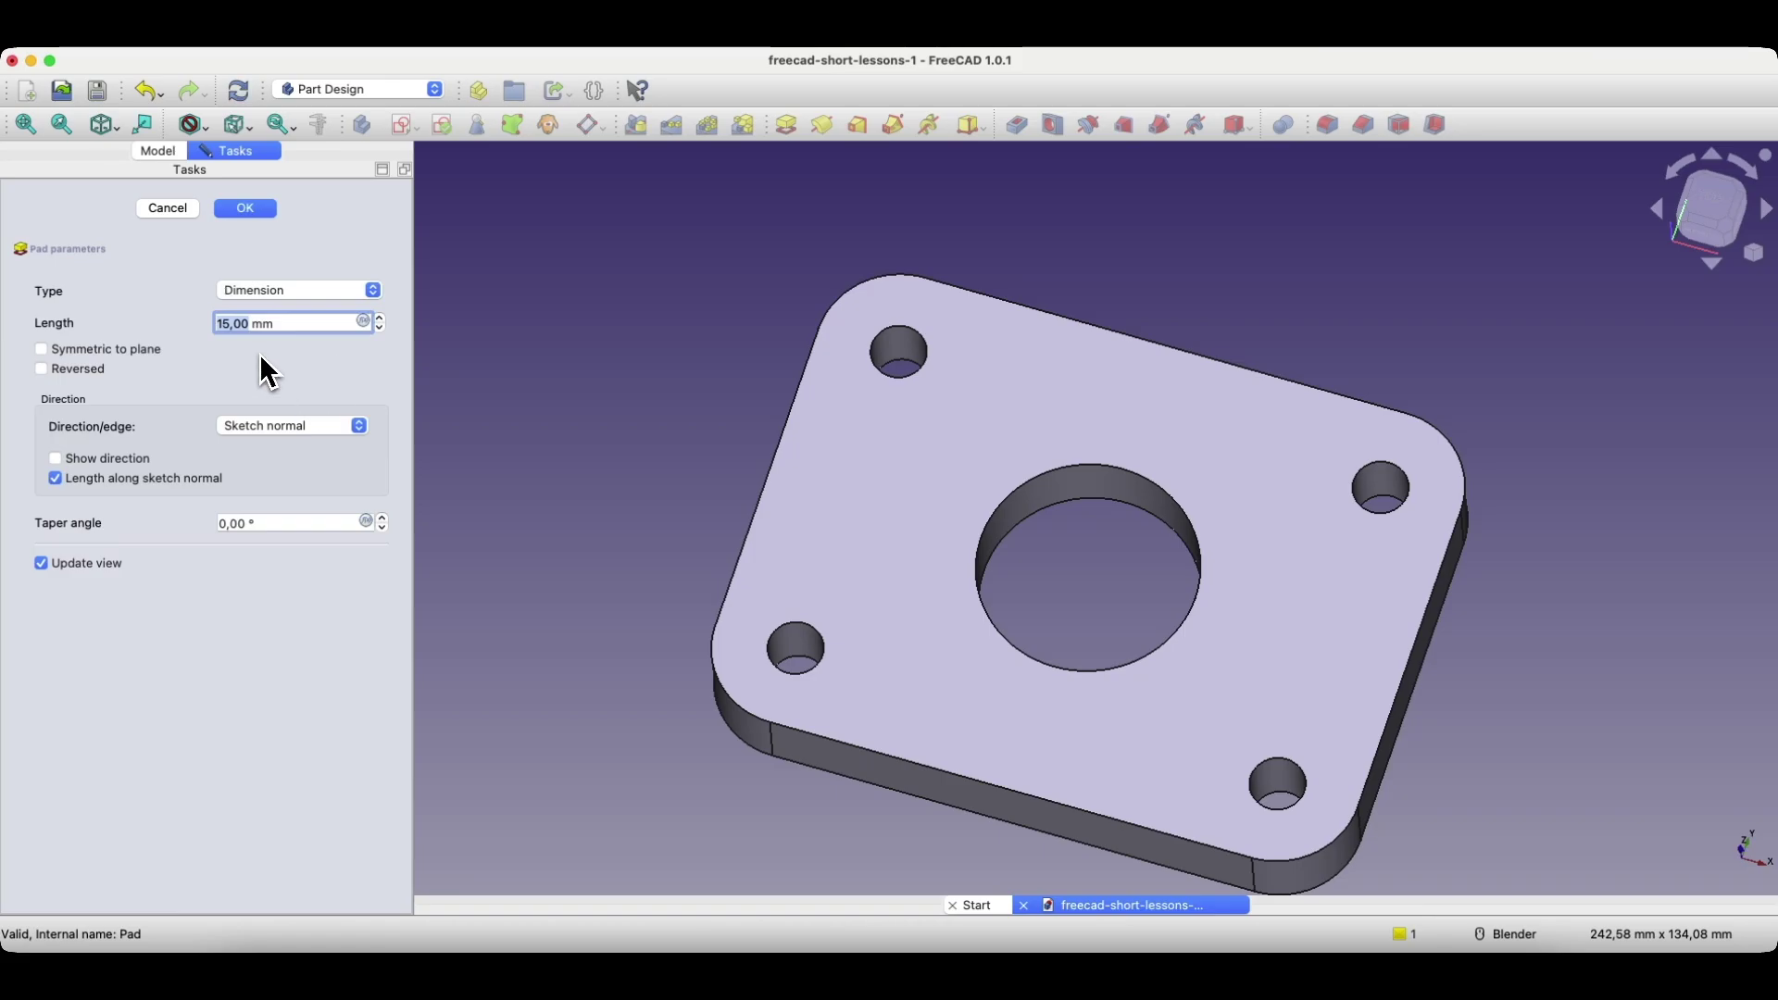
{"action": "type", "text": "2"}
{"action": "key", "text": "BackSpace"}
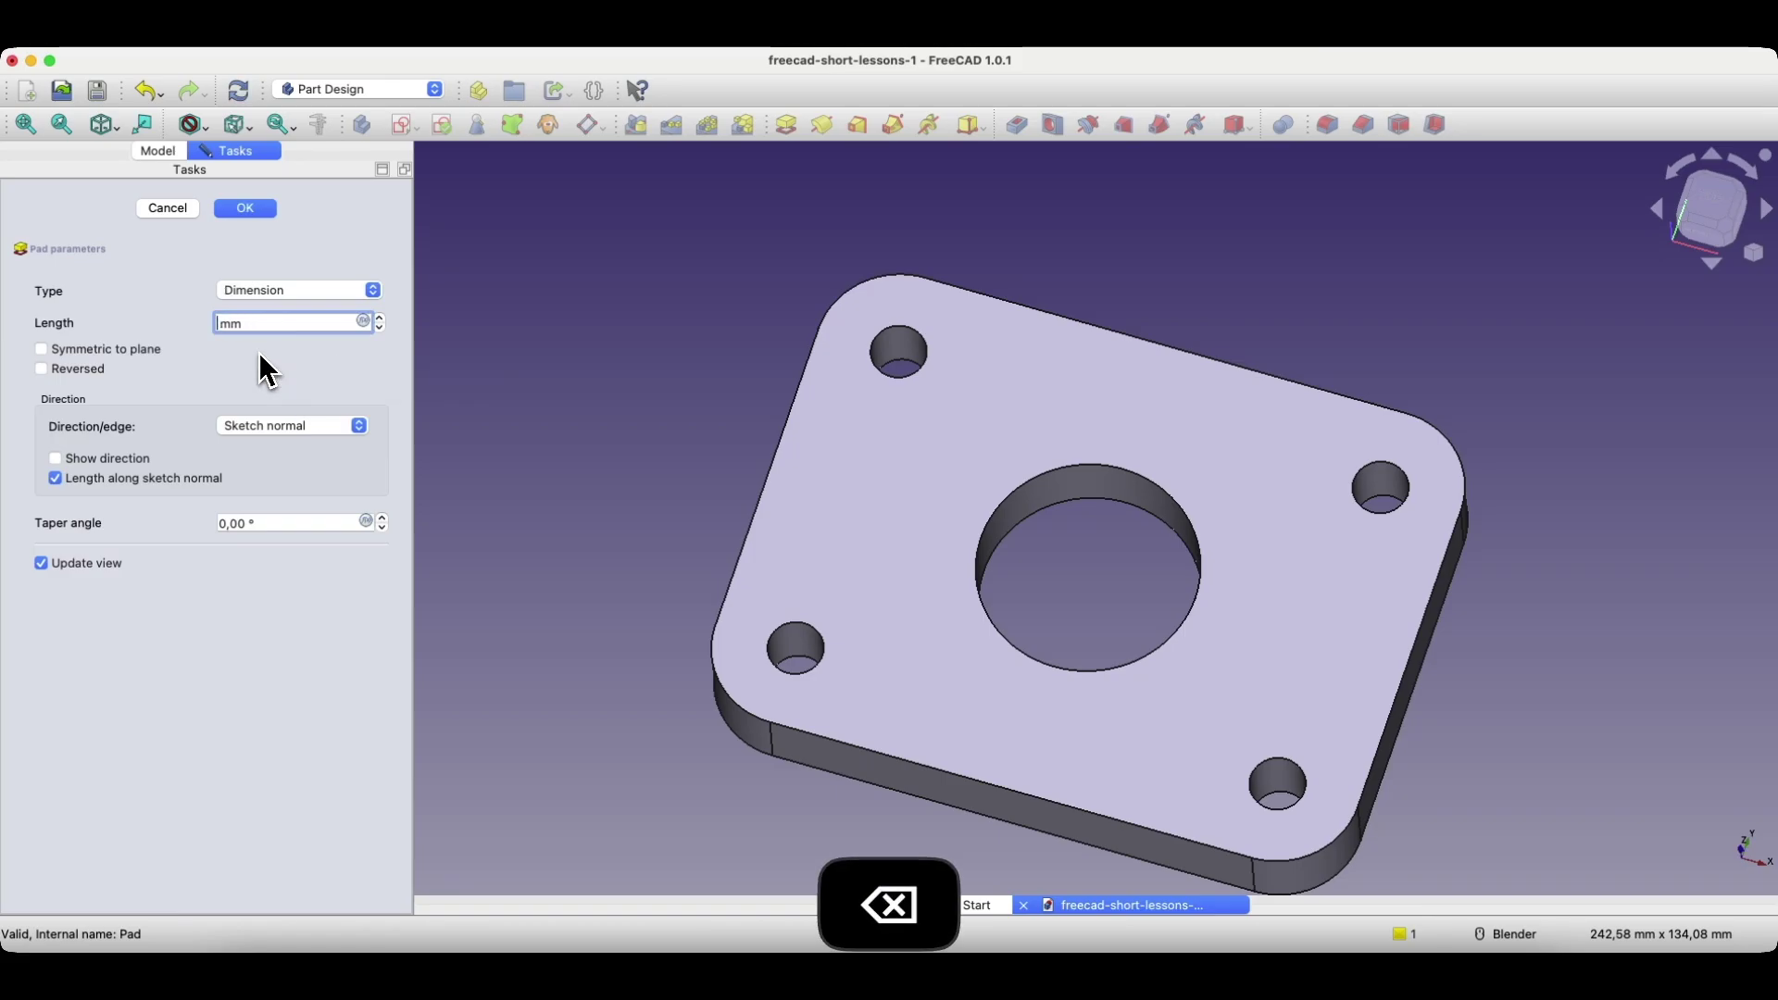
{"action": "type", "text": "50"}
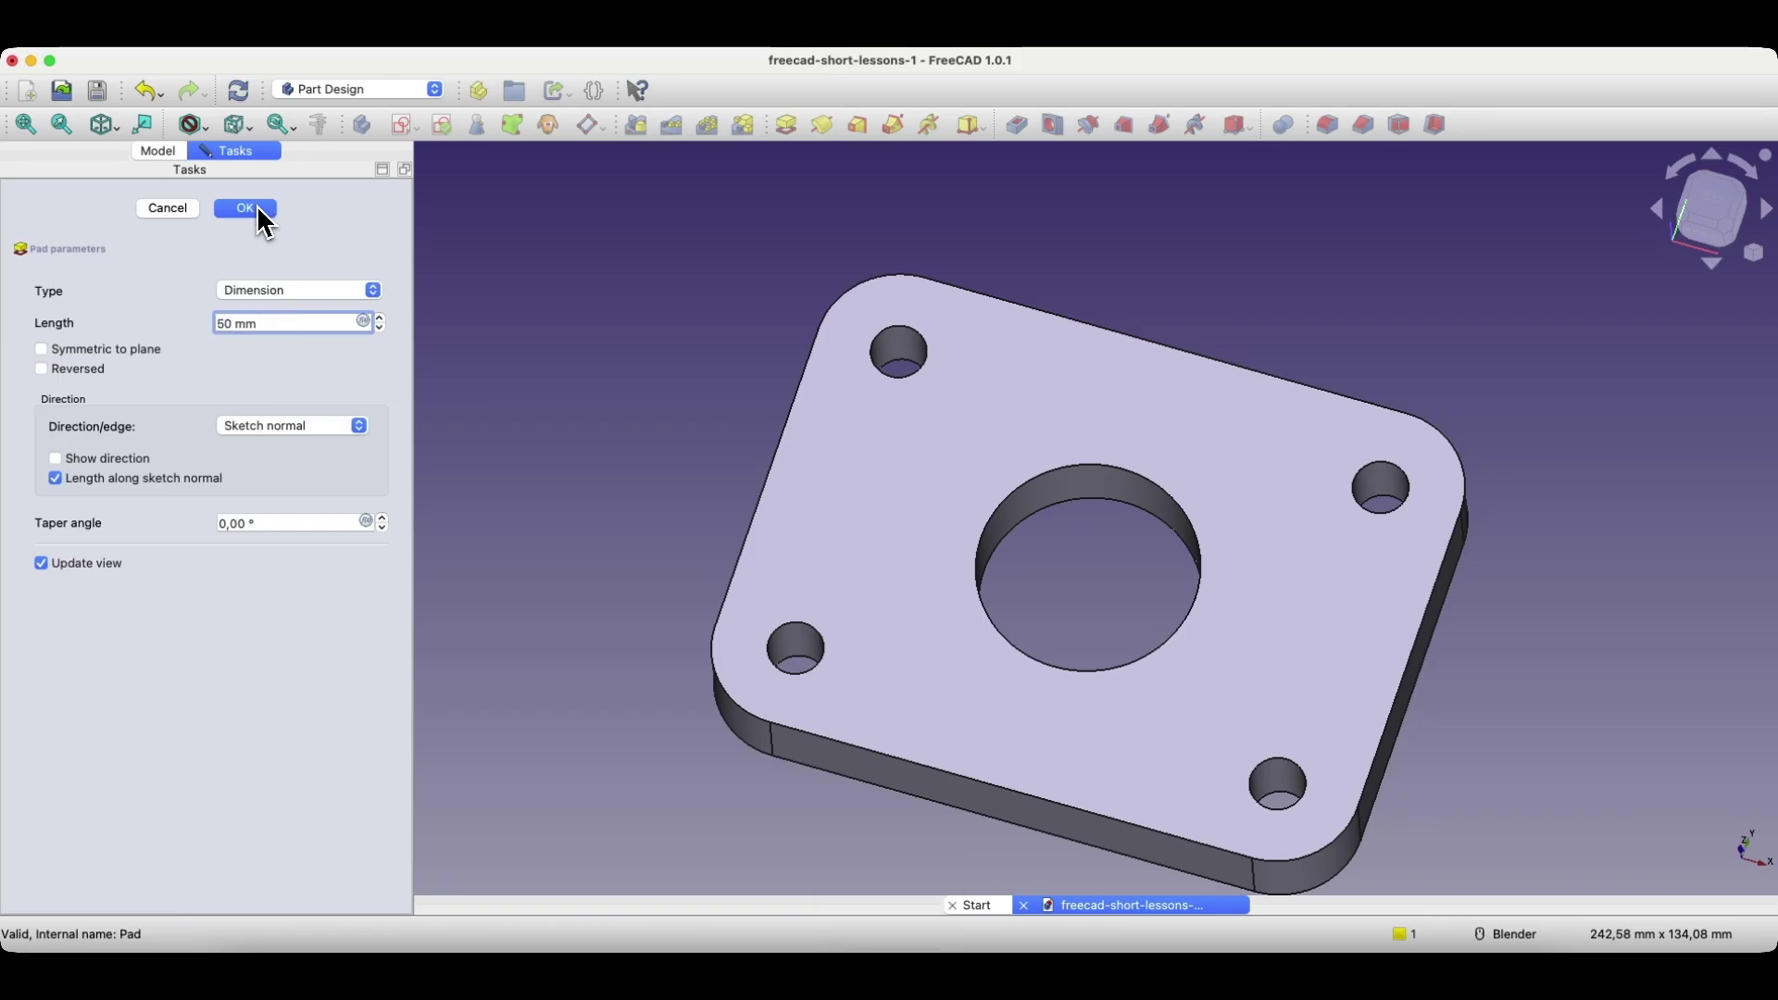
{"action": "left_click", "coordinate": [257, 205]}
{"action": "middle_click_drag", "start_coordinate": [767, 304], "coordinate": [783, 362]}
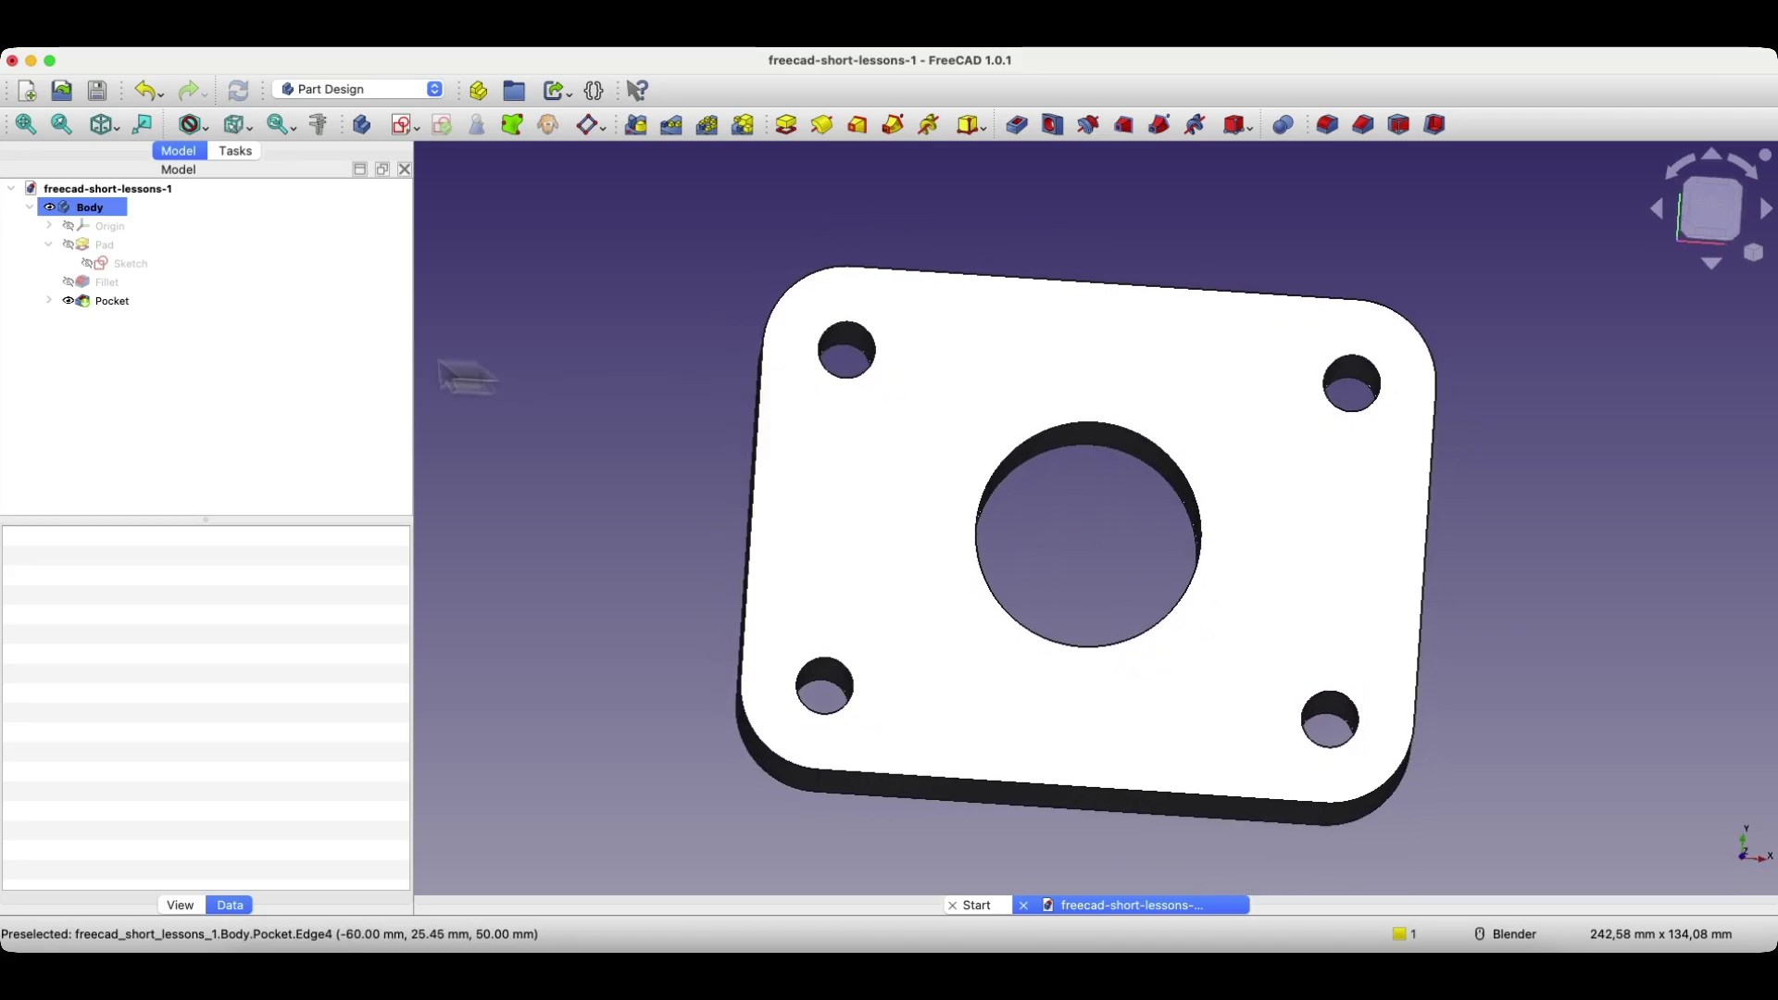
Set the Pad length back to 10 mm and view the plate from an angle.
{"action": "double_click", "coordinate": [106, 248]}
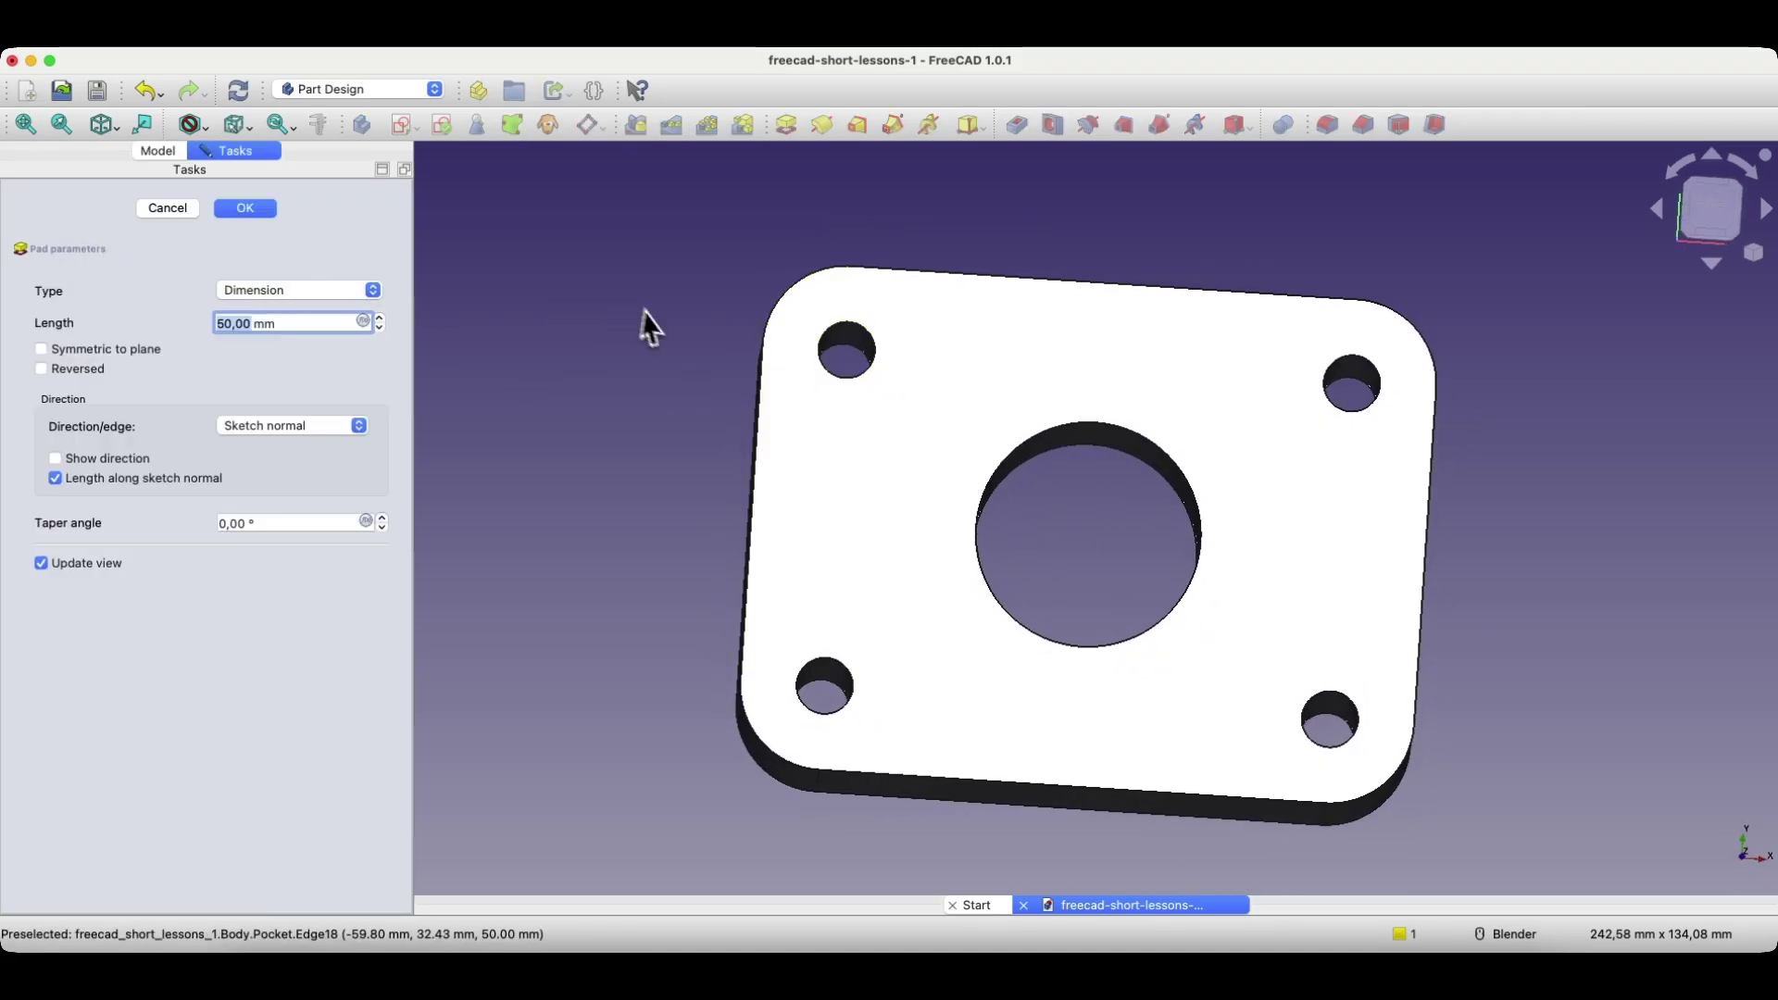
{"action": "type", "text": "1"}
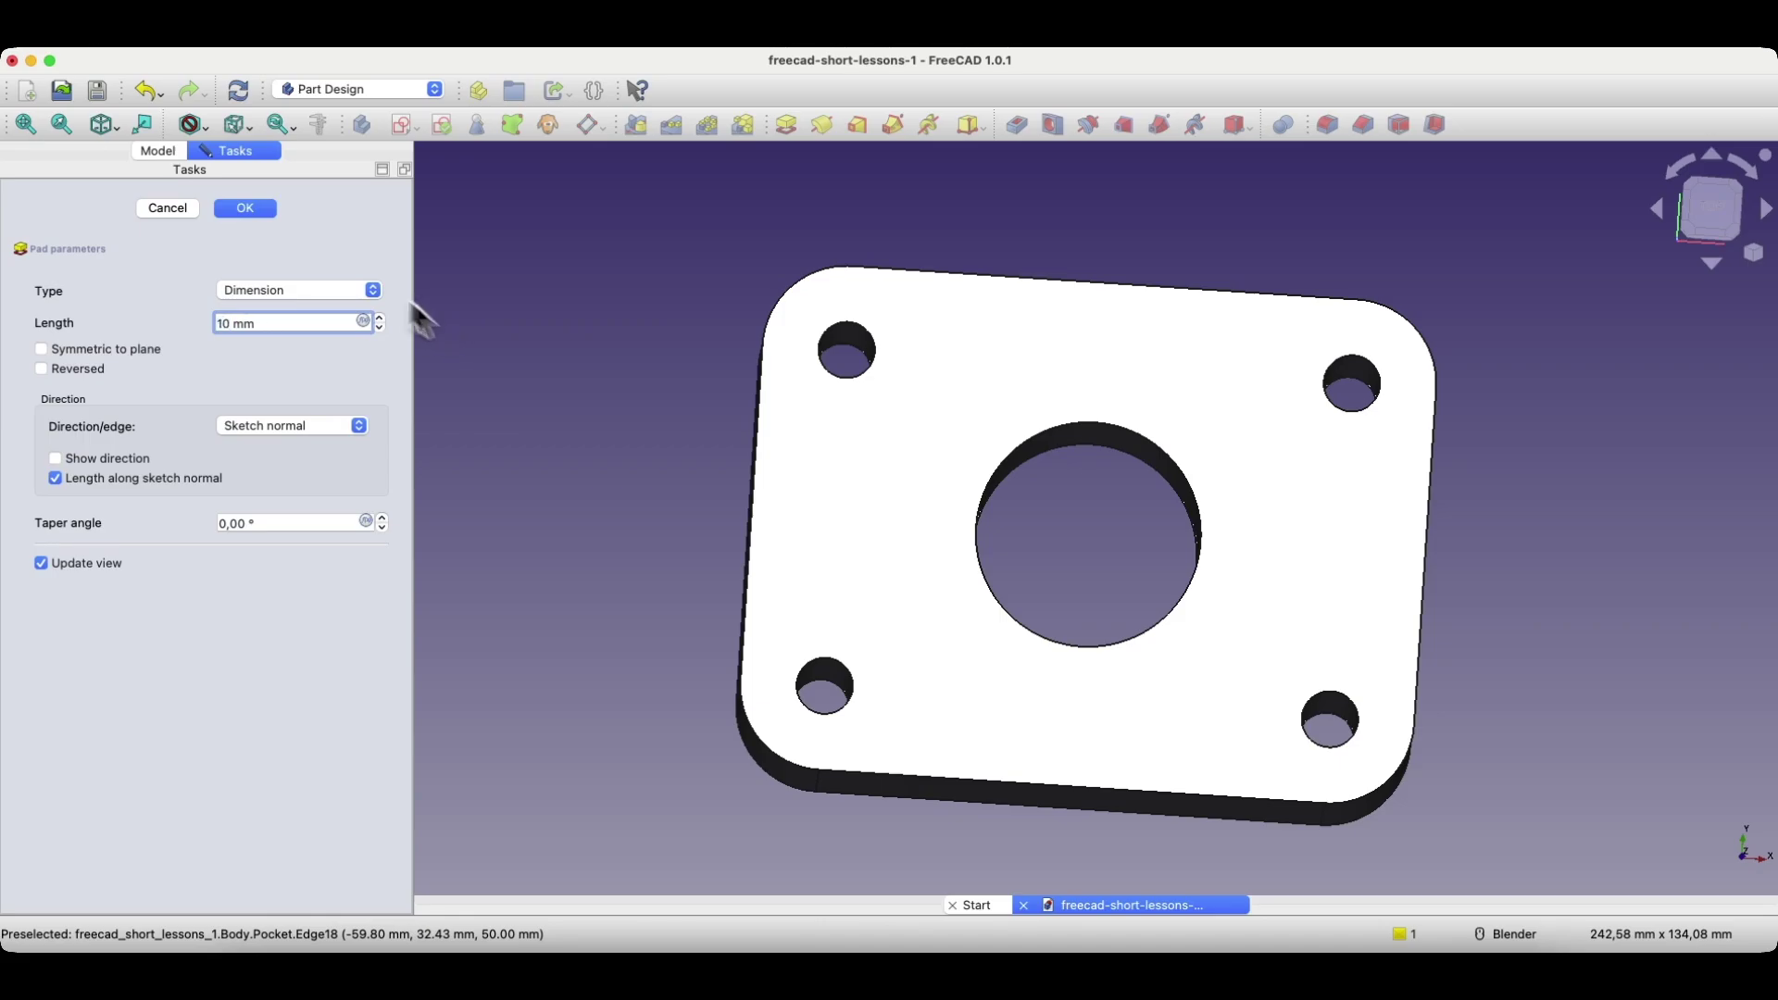
{"action": "left_click", "coordinate": [259, 210]}
{"action": "middle_click_drag", "start_coordinate": [596, 484], "coordinate": [586, 375]}
{"action": "middle_click_drag", "start_coordinate": [1350, 566], "coordinate": [926, 408]}
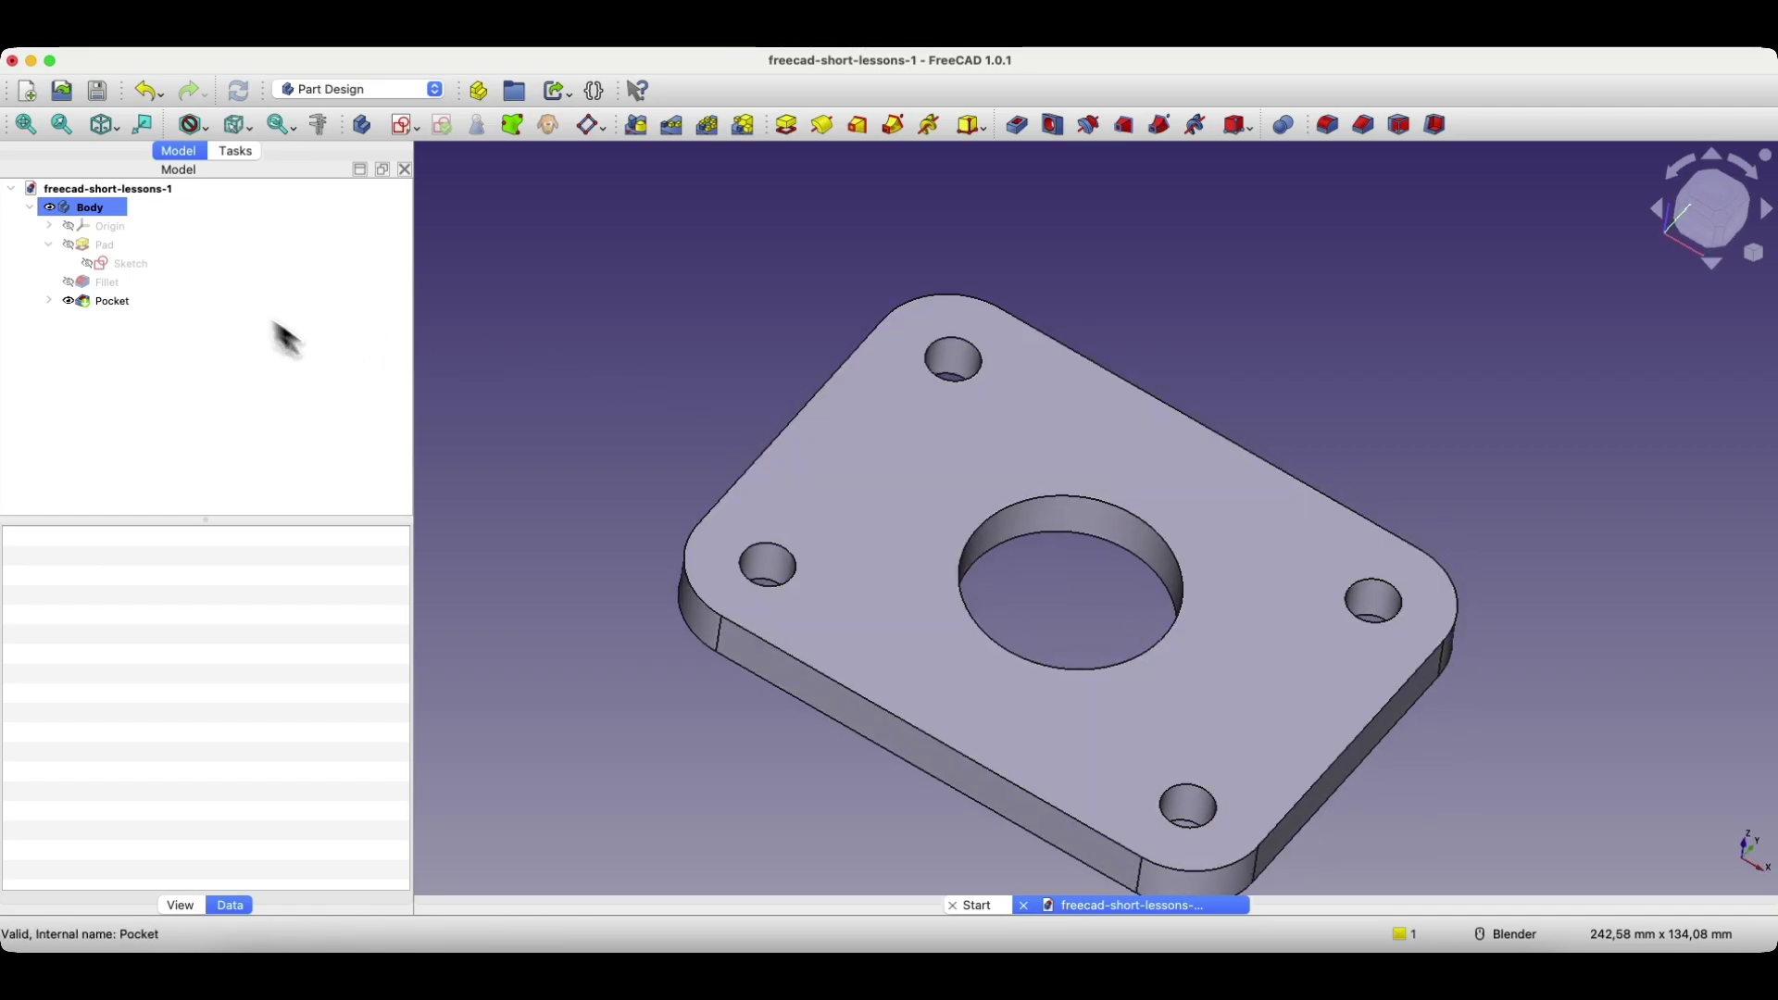
Select the Pad feature in the Model tree to show its 10 mm length property.
{"action": "left_click", "coordinate": [108, 243]}
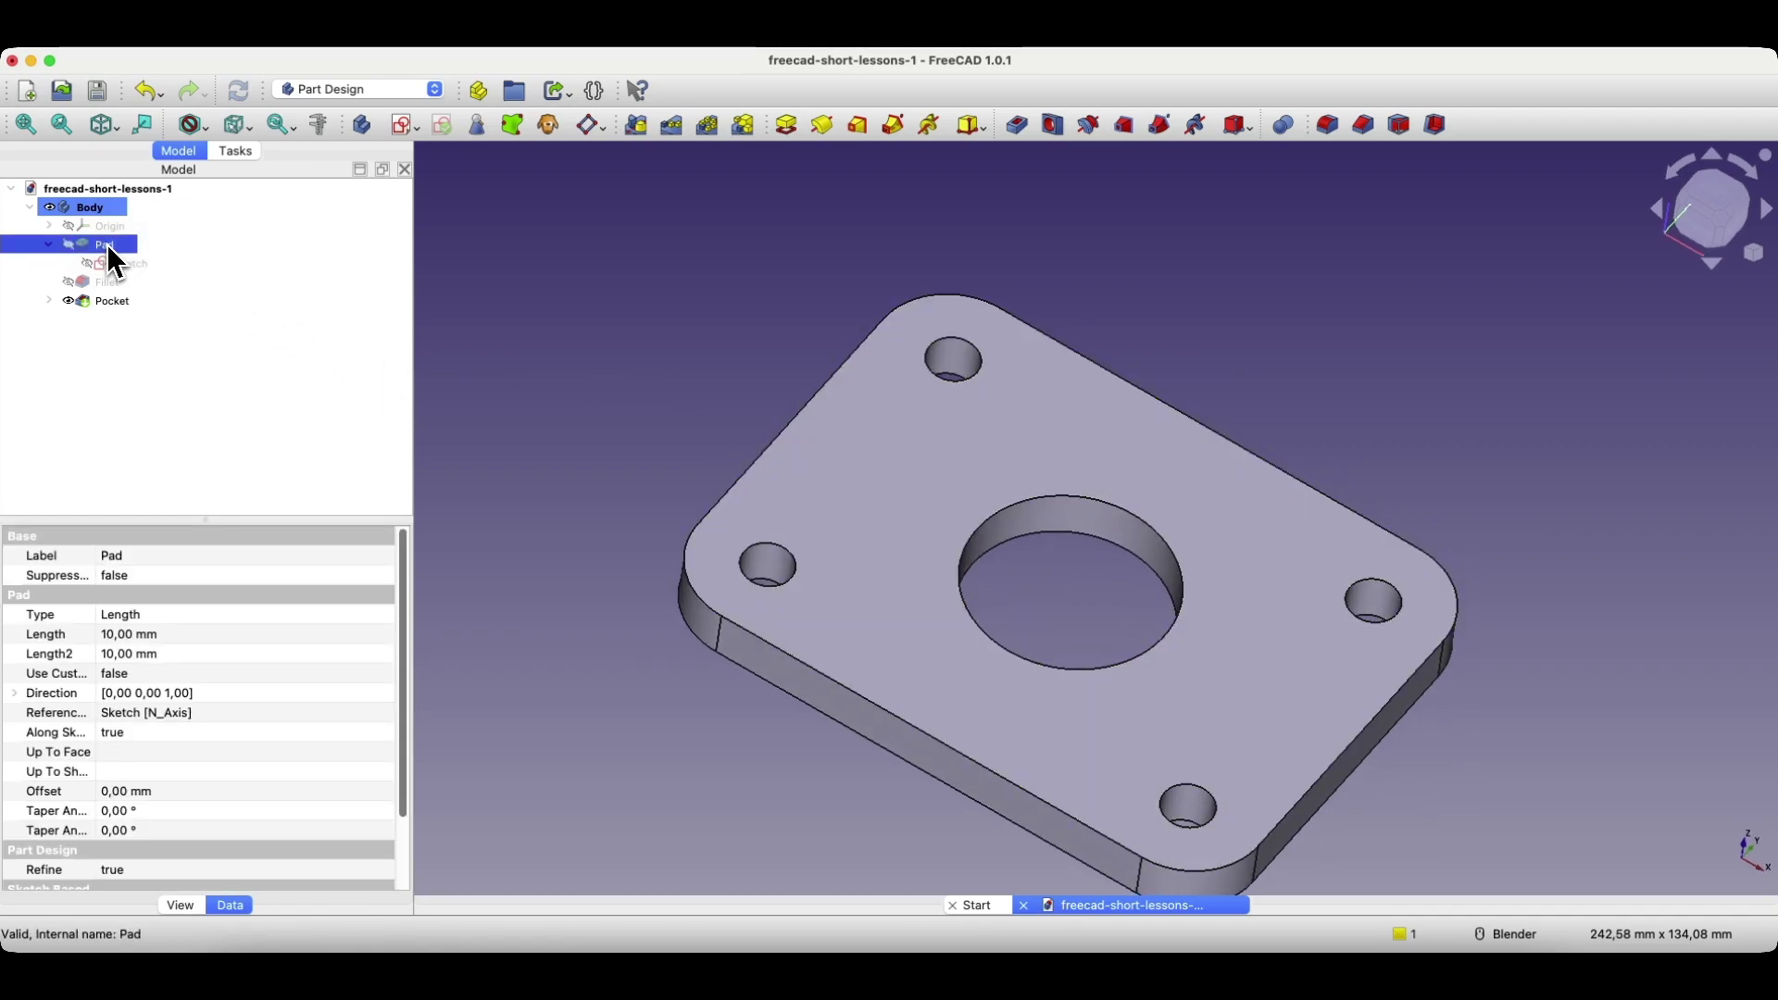